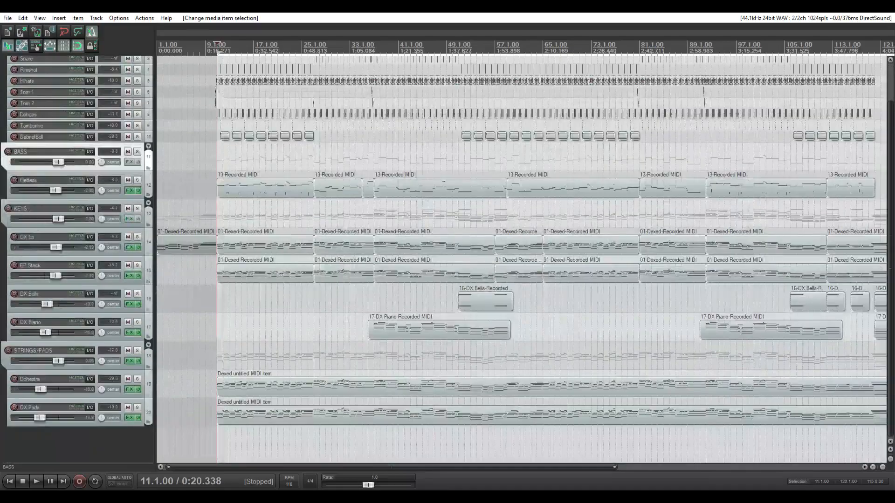
- Examine the full arrangement from the drum tracks to the strings and pads, including the section start at measure 11
scroll(268, 195, up, 3)
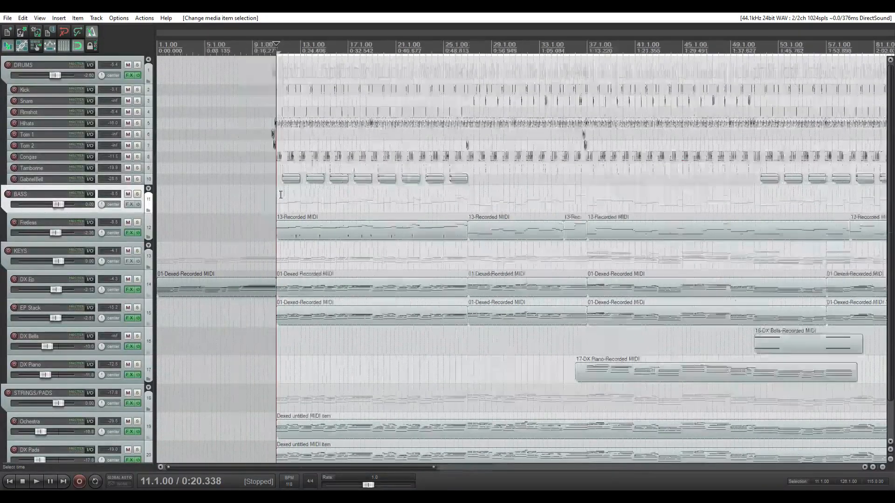
scroll(438, 182, down, 1)
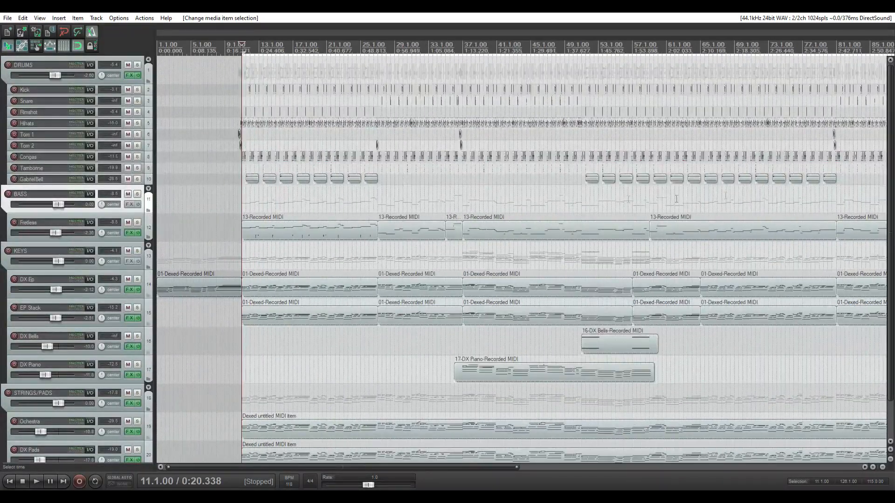
scroll(888, 263, down, 1)
scroll(889, 263, up, 1)
scroll(877, 163, down, 1)
scroll(868, 66, up, 1)
scroll(868, 66, down, 1)
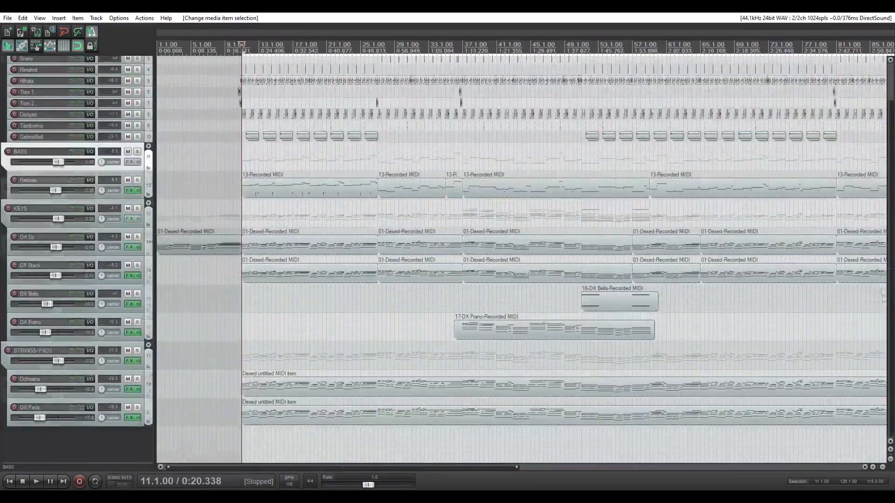
scroll(870, 89, up, 1)
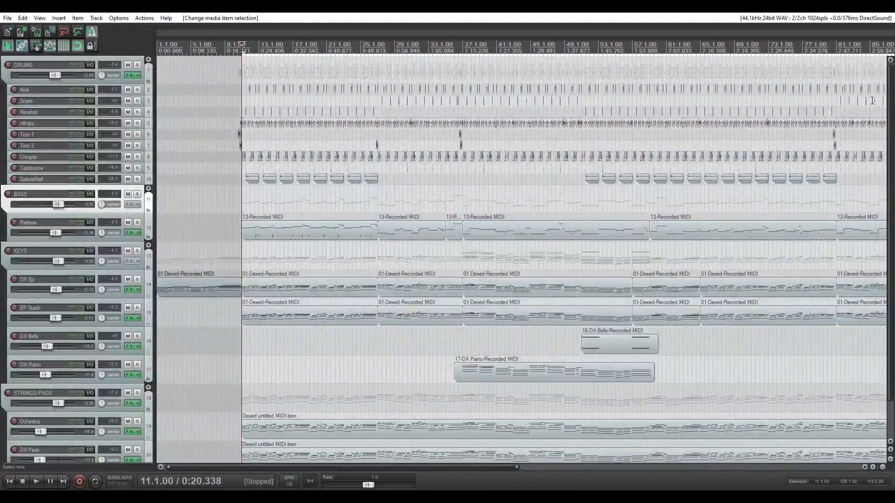
mouse_move(469, 471)
mouse_down()
mouse_move(646, 468)
mouse_move(477, 451)
mouse_move(507, 445)
mouse_up()
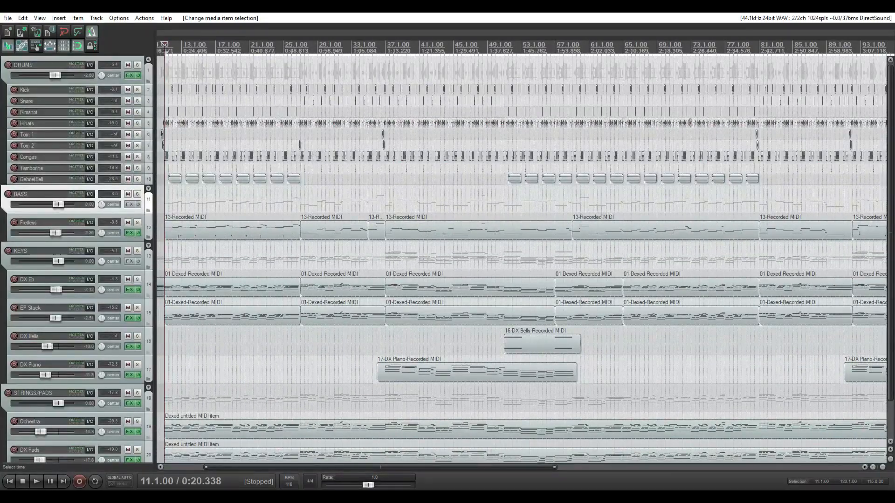
scroll(154, 107, down, 3)
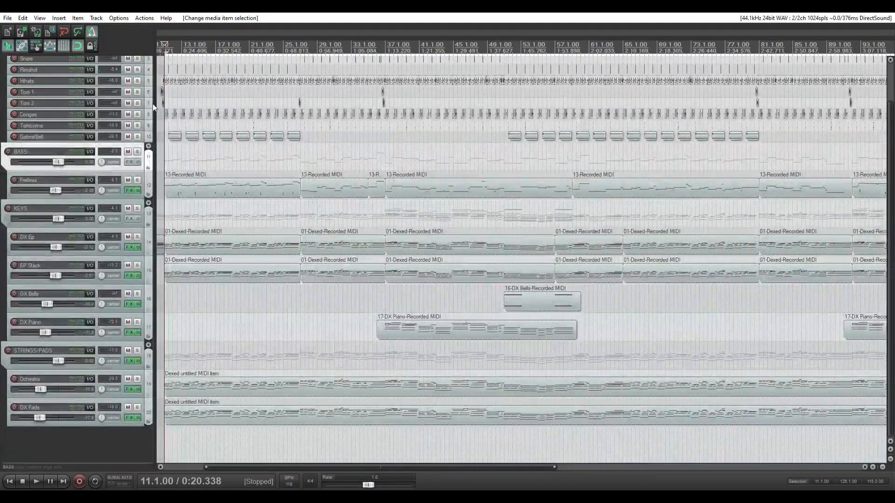
scroll(723, 142, up, 3)
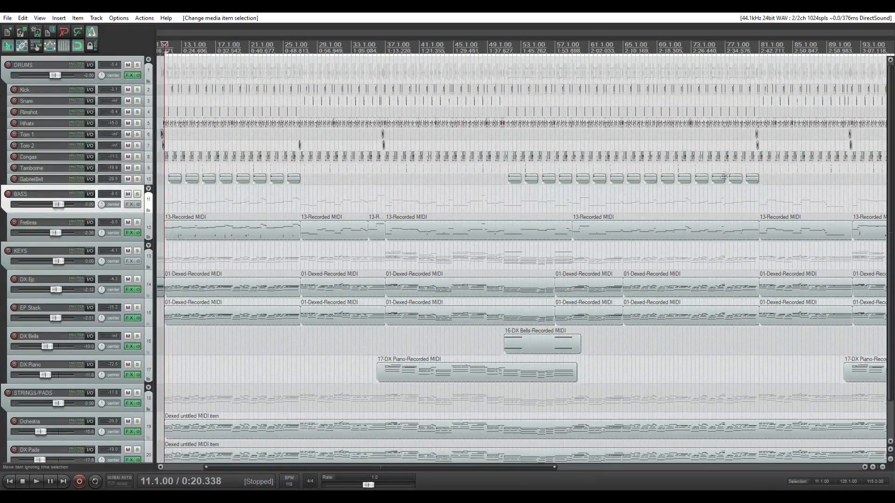
scroll(887, 291, down, 3)
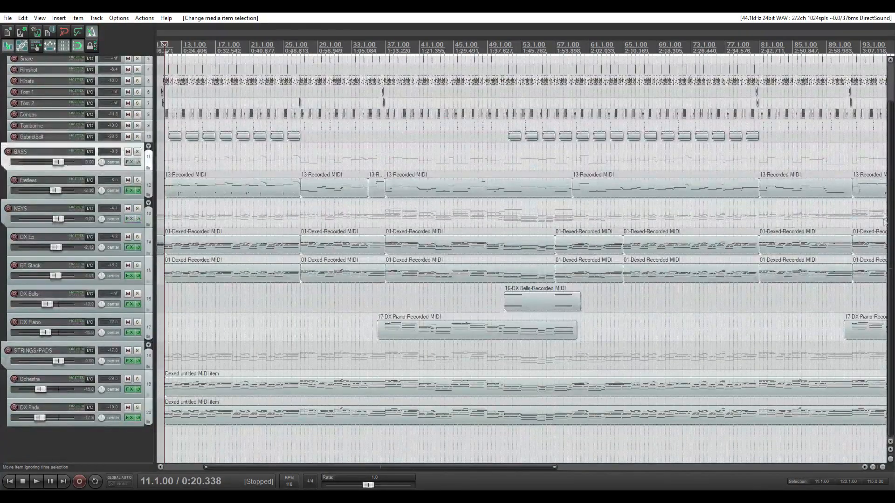
scroll(879, 105, up, 3)
scroll(296, 122, up, 4)
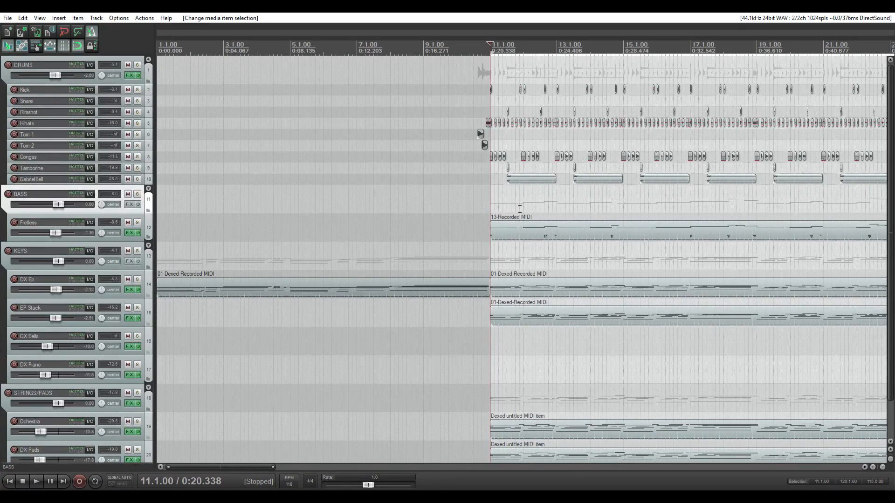
scroll(542, 256, up, 4)
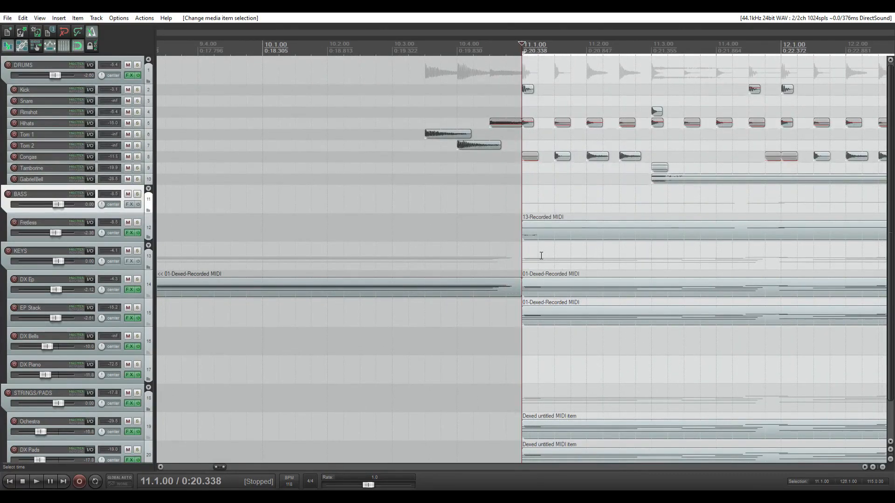
scroll(541, 256, down, 4)
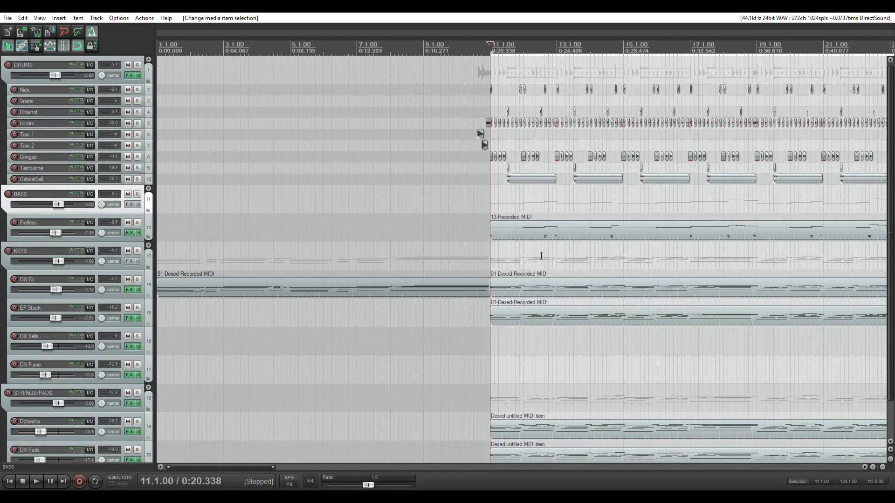
scroll(541, 255, down, 6)
- Place the edit cursor on the KEYS track at the start of measure 11
click(230, 261)
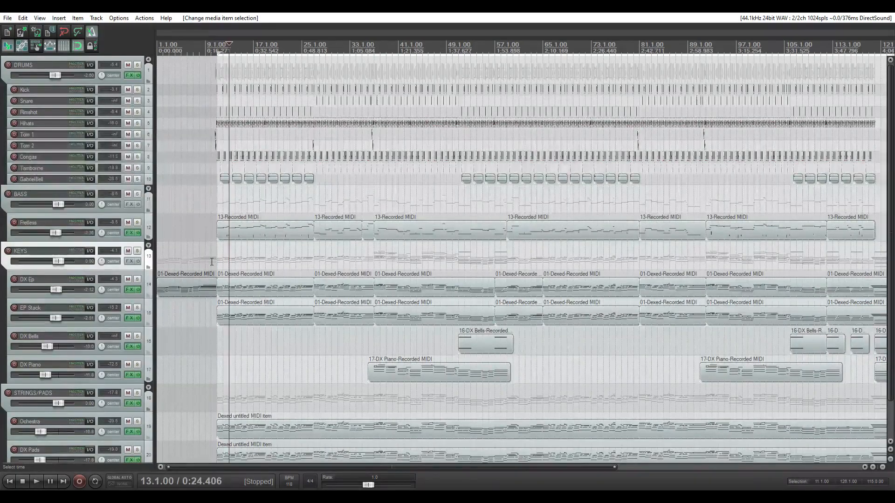
click(216, 259)
scroll(468, 353, up, 2)
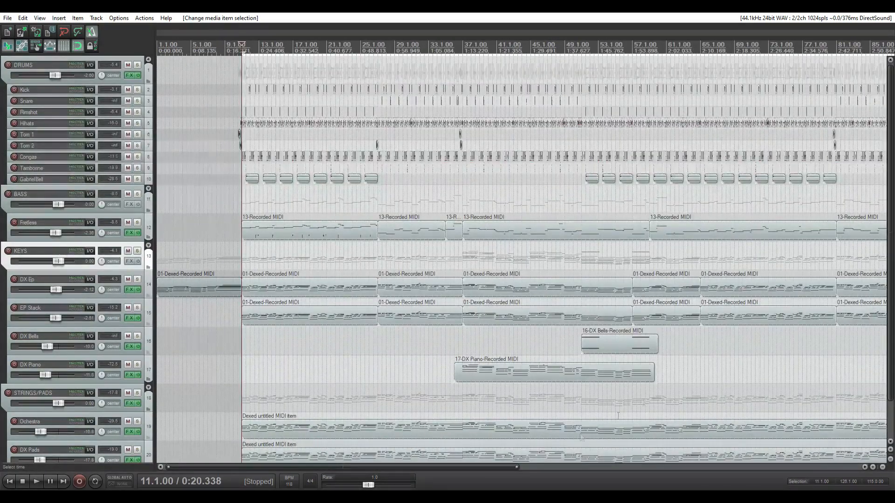
drag(408, 464, 317, 466)
scroll(316, 175, up, 8)
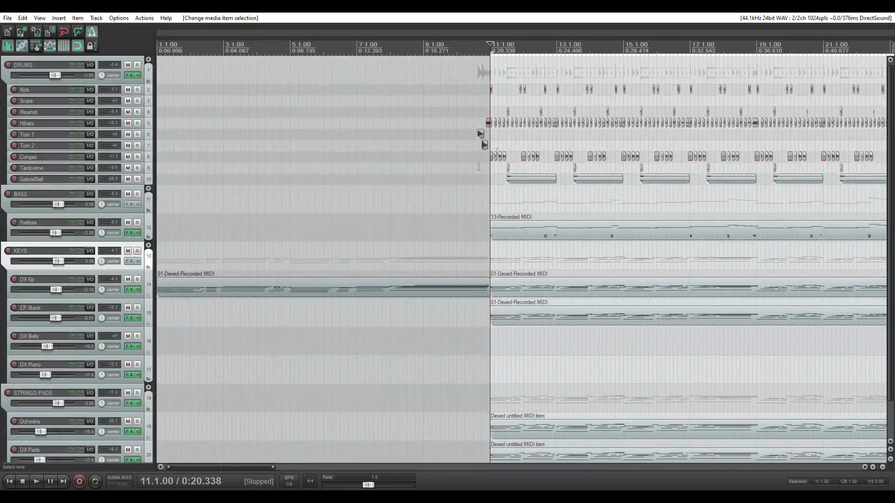
- Go through the individual drum tracks from Kick to Tom 1, selecting each one in turn
click(149, 92)
click(149, 100)
click(149, 111)
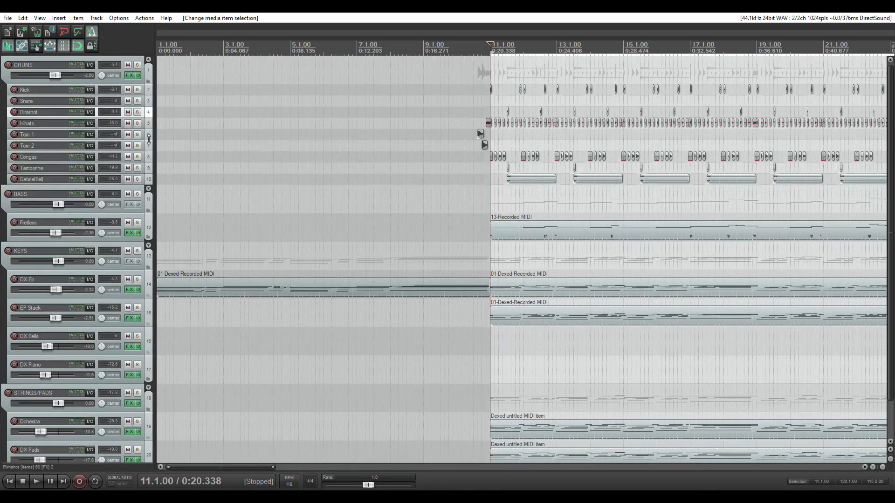
click(150, 122)
click(149, 134)
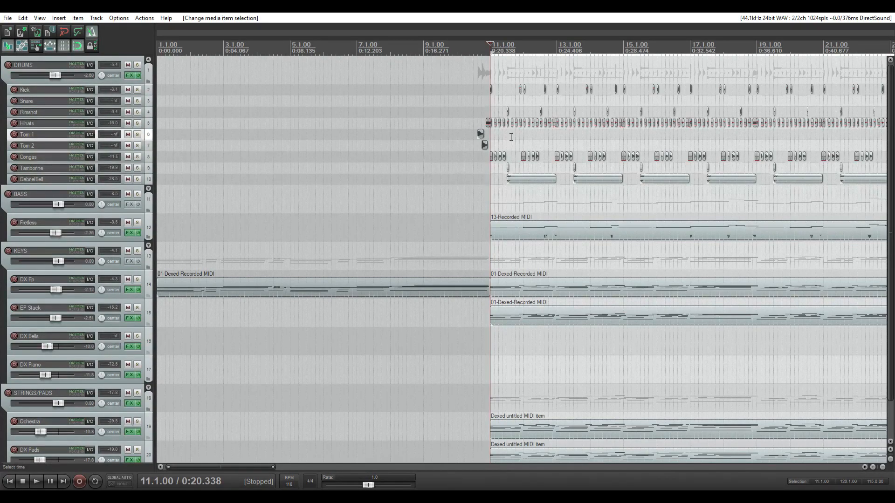
- Play the full arrangement from measure 11 and stop after several measures
scroll(572, 166, up, 8)
scroll(572, 166, down, 10)
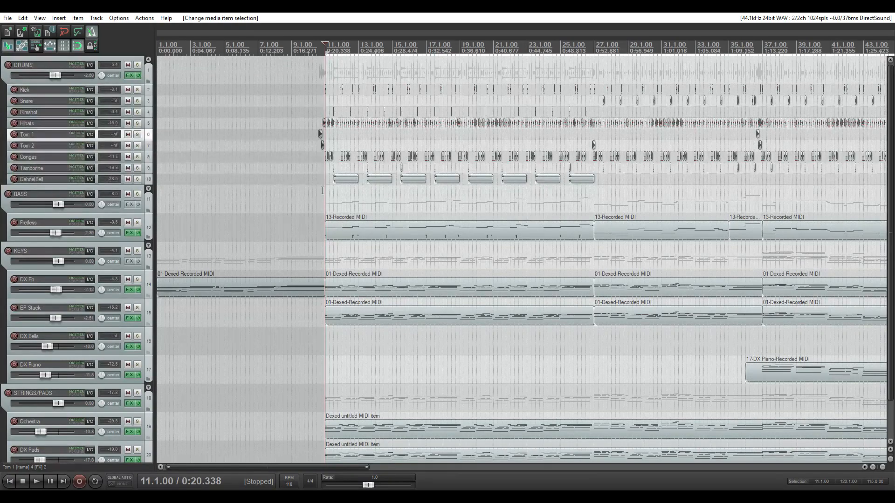
key(space)
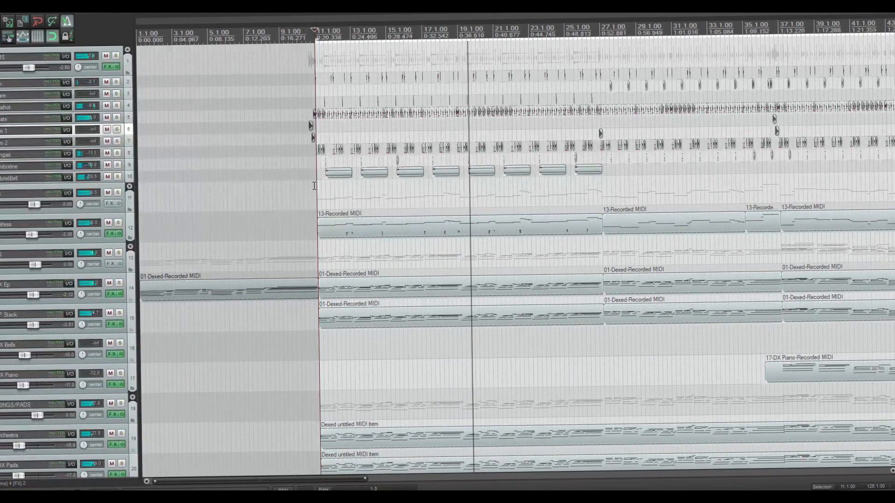
key(space)
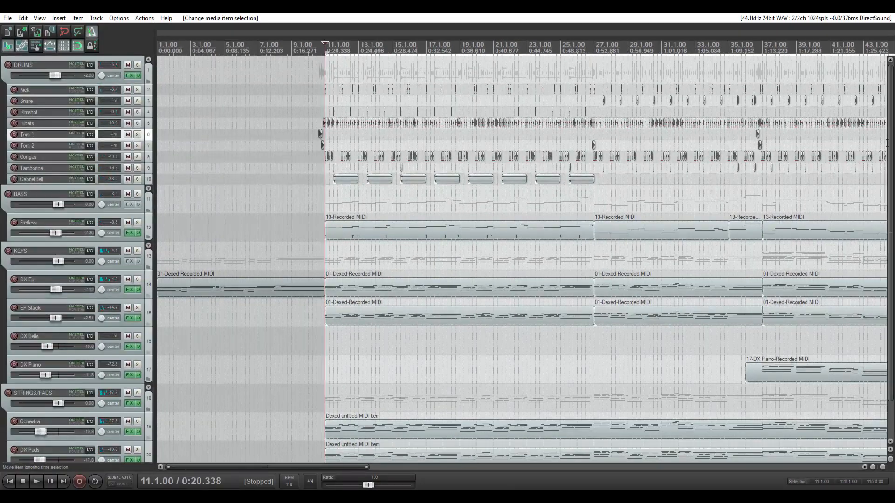
- Solo the DRUMS folder track
scroll(621, 112, up, 5)
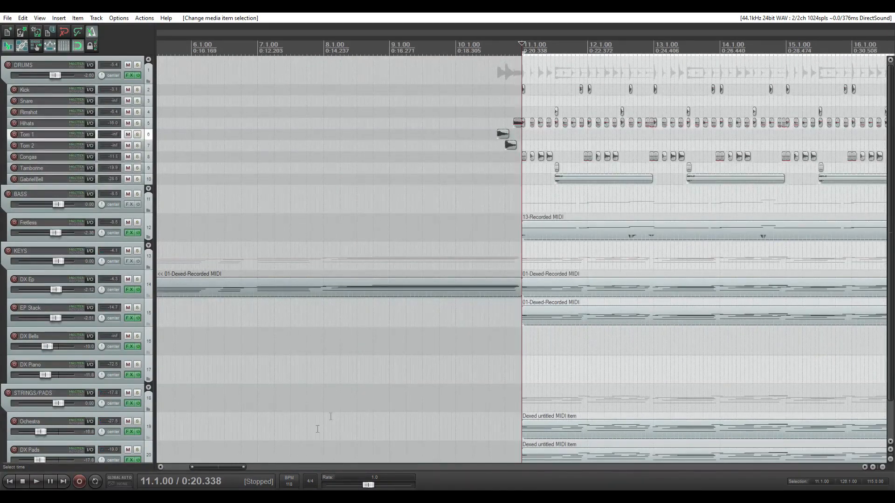
drag(233, 467, 251, 460)
click(137, 65)
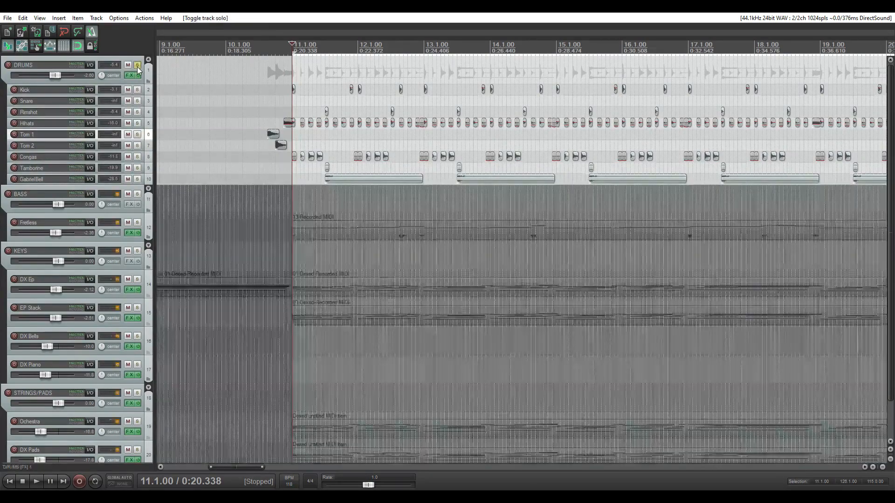
- Select the Tamborine track at measure 11 and audition the soloed drums from there
scroll(299, 181, down, 1)
scroll(549, 184, up, 5)
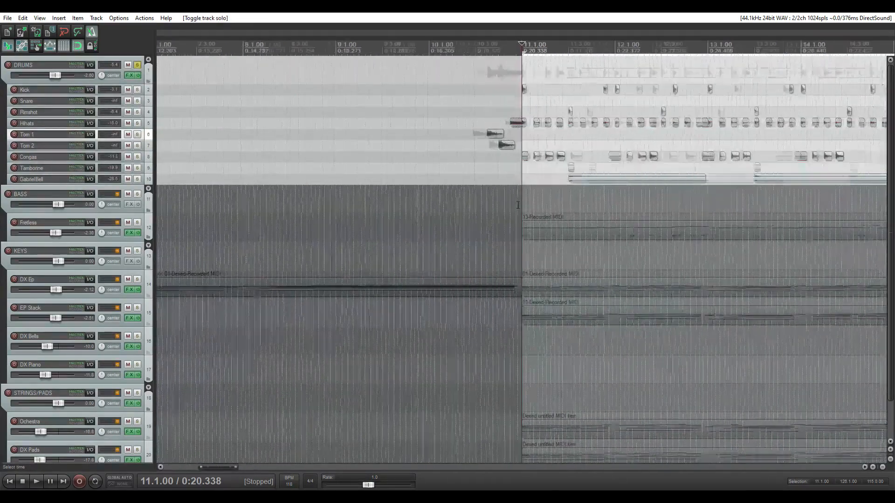
click(525, 174)
scroll(251, 182, down, 5)
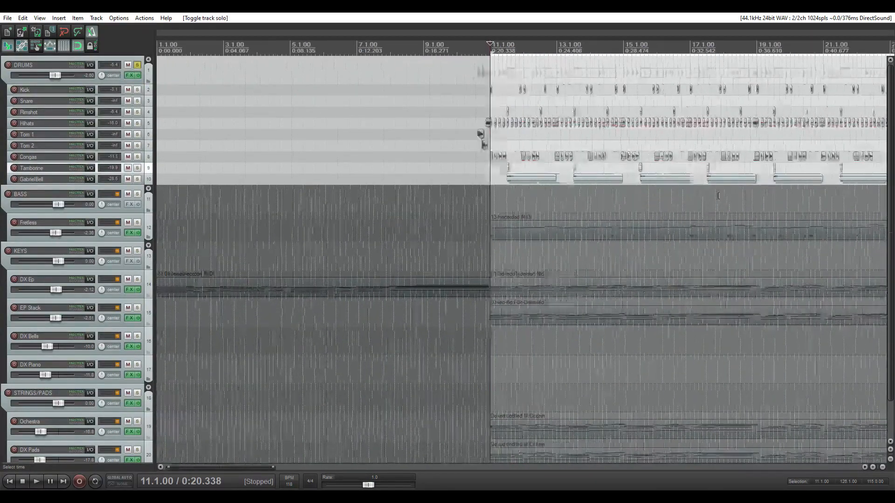
key(space)
key(space)
scroll(692, 145, down, 6)
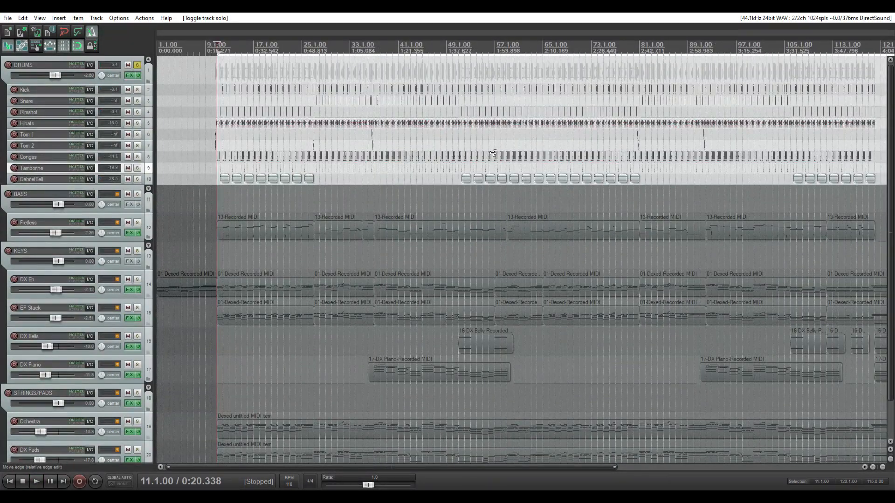
- Select the last GabrielBell item before measure 27, plus the Tom 1 and Tom 2 tracks, to inspect the tom fills
click(313, 179)
scroll(315, 179, up, 5)
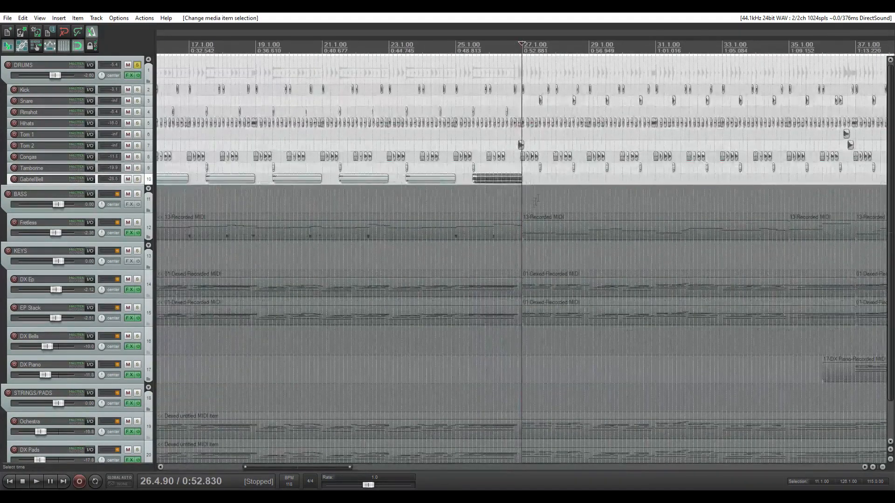
click(150, 134)
shift+click(149, 145)
scroll(278, 145, down, 5)
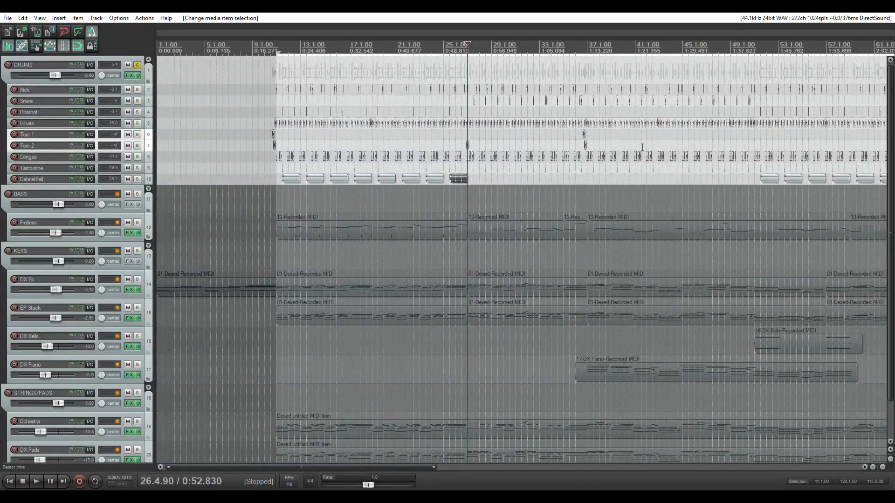
scroll(639, 145, down, 3)
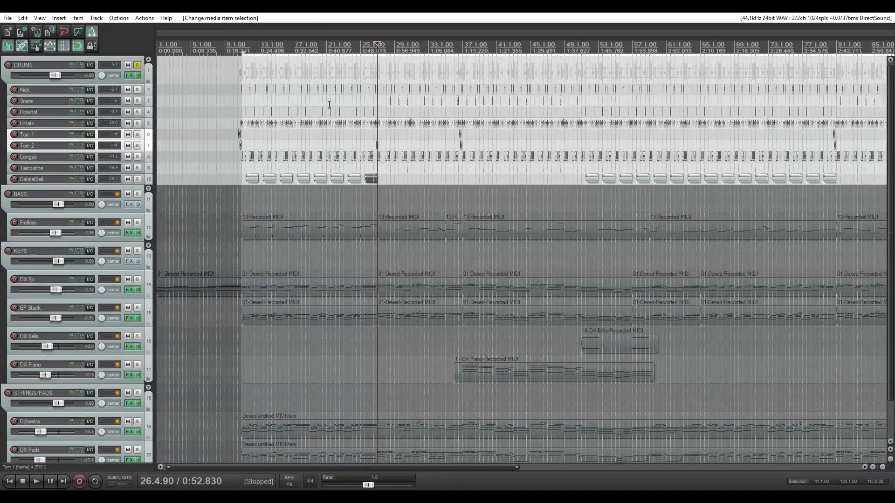
- Play the soloed drums from measure 25 through the snare entrance at measure 27, and stop playback
click(380, 111)
scroll(443, 108, up, 5)
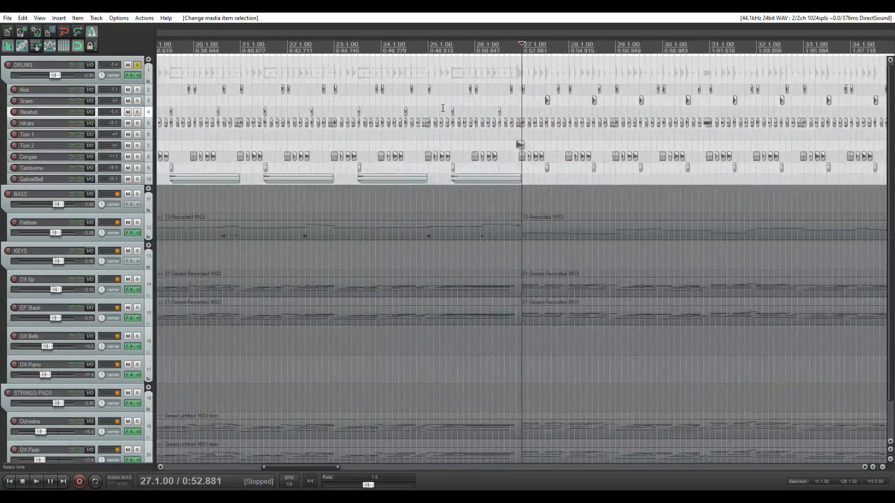
click(448, 100)
key(space)
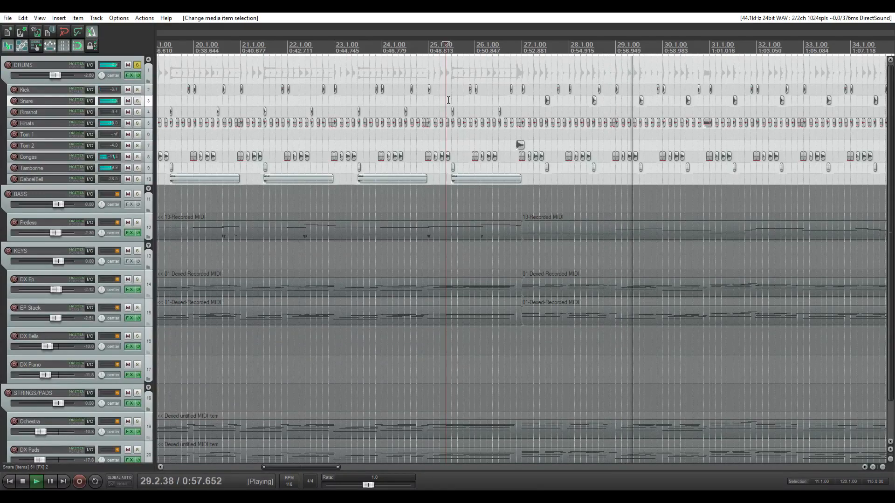
key(space)
- Return the edit cursor to the start of measure 11 on the Snare track and examine the opening drum items
scroll(448, 101, down, 5)
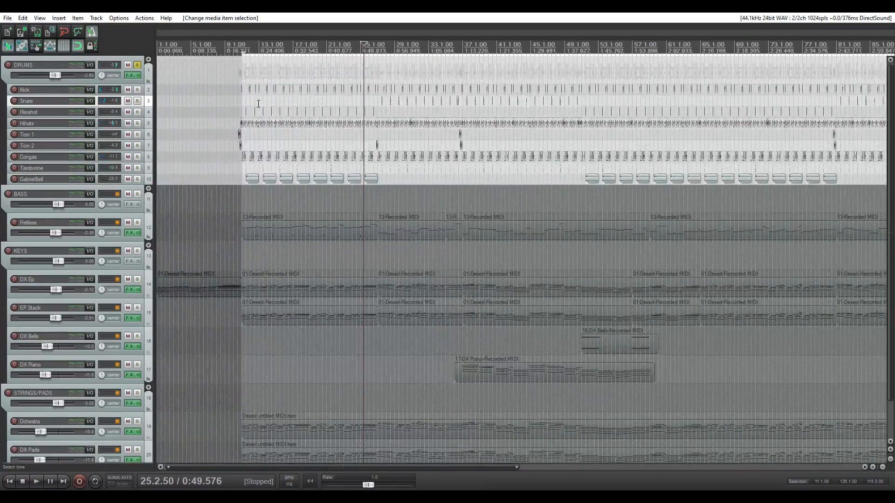
click(241, 98)
scroll(446, 475, up, 8)
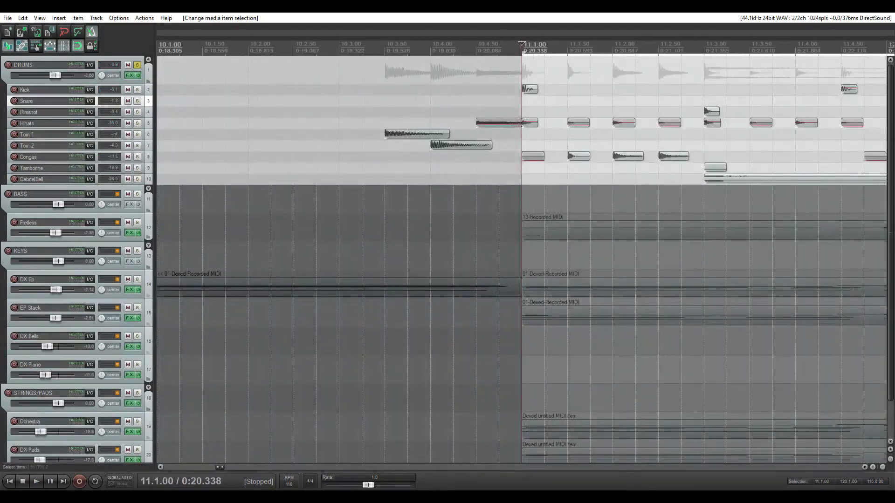
drag(863, 464, 863, 464)
scroll(437, 174, down, 6)
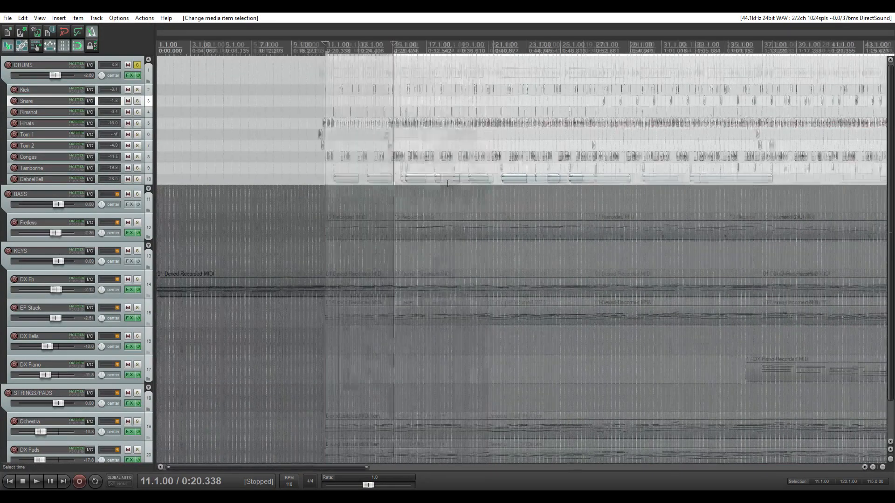
scroll(436, 174, up, 2)
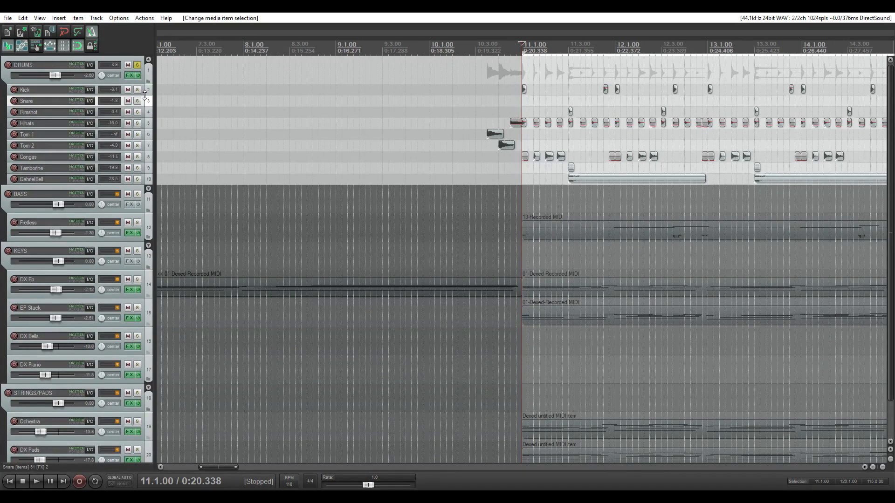
scroll(578, 111, up, 4)
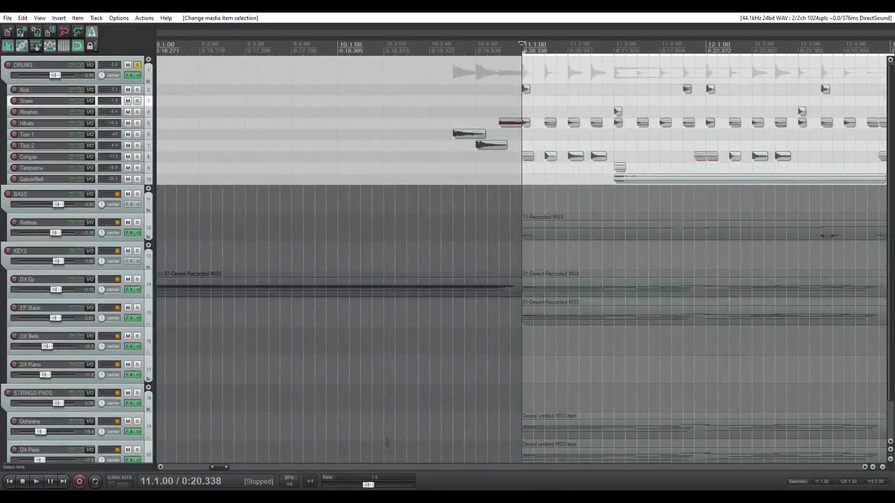
scroll(370, 416, down, 2)
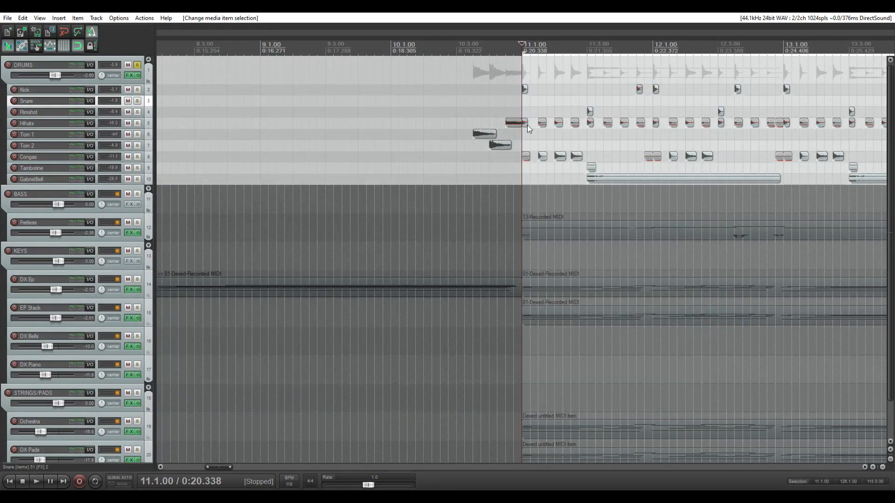
- Play the soloed drum tracks from the start of measure 11, and stop playback
scroll(527, 125, down, 3)
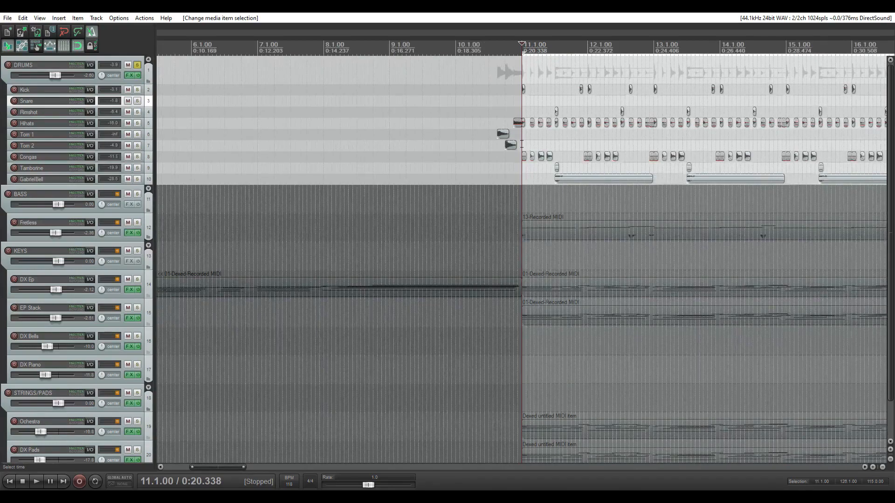
click(521, 145)
drag(212, 466, 234, 431)
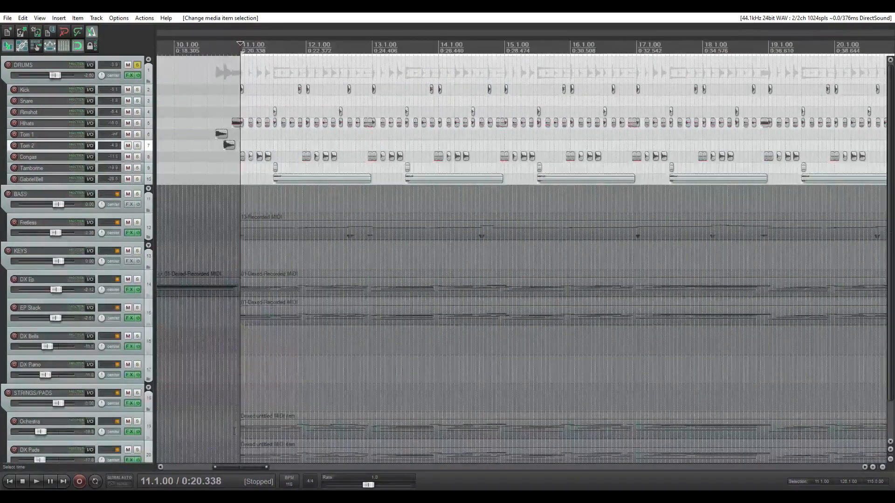
click(240, 135)
key(space)
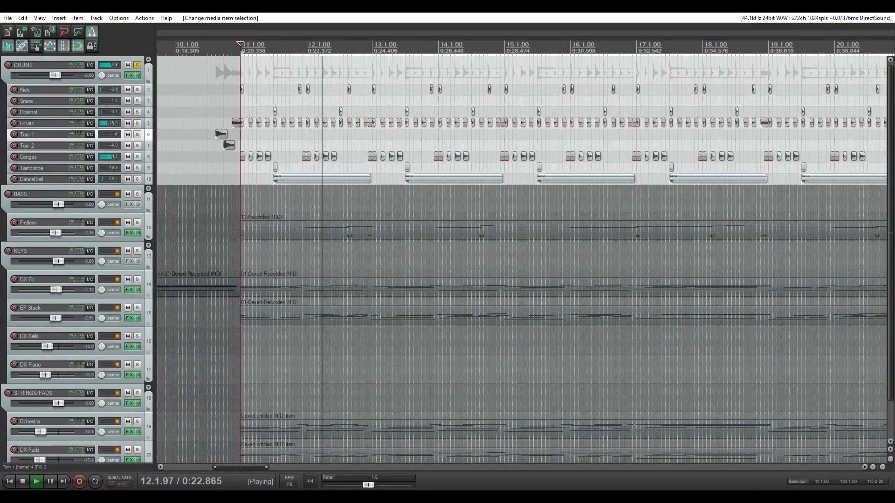
key(space)
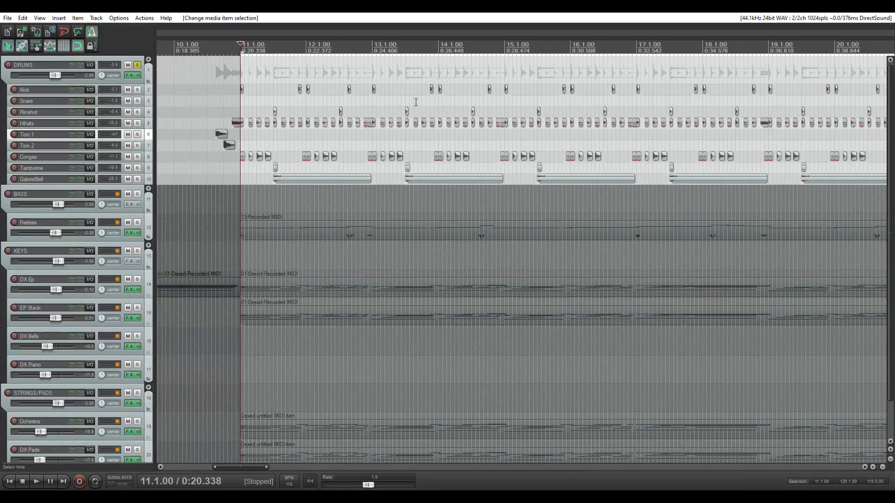
- Place the edit cursor at 27.3.00 where the snare enters, play the soloed drums from there, and stop playback
scroll(416, 102, down, 5)
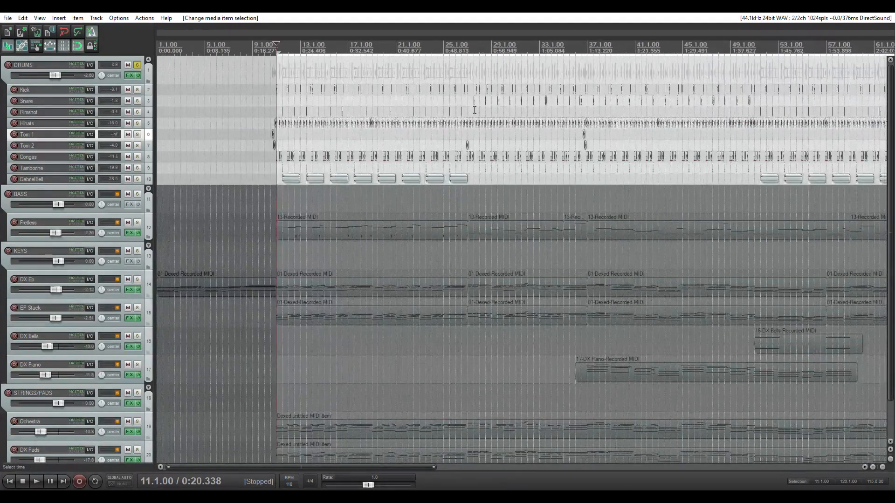
click(474, 110)
scroll(475, 110, up, 8)
key(space)
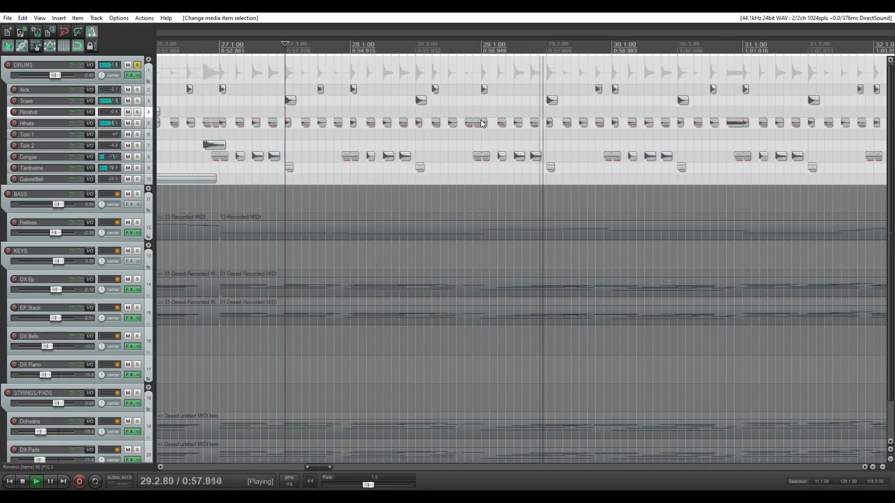
key(space)
- Return the edit cursor to the start of measure 11, solo the Kick track within the drums, and start playback
scroll(482, 123, down, 2)
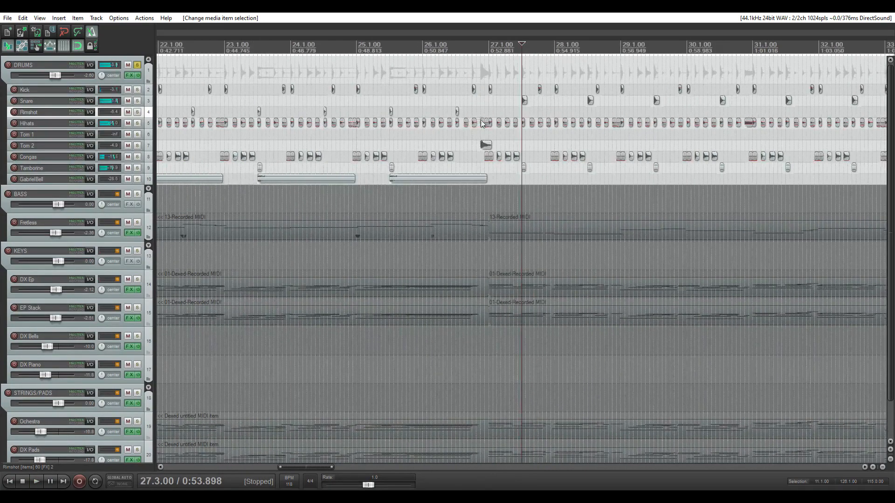
scroll(482, 124, down, 5)
click(247, 134)
scroll(594, 154, up, 3)
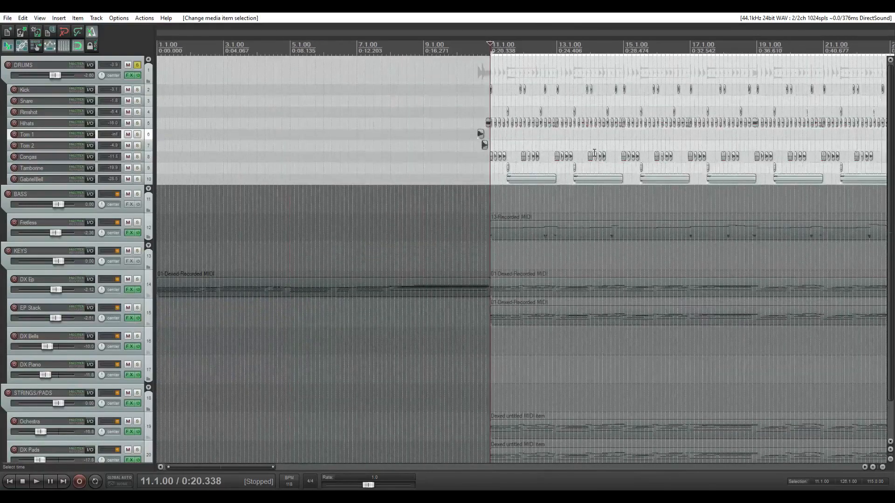
scroll(855, 150, up, 3)
scroll(713, 140, down, 3)
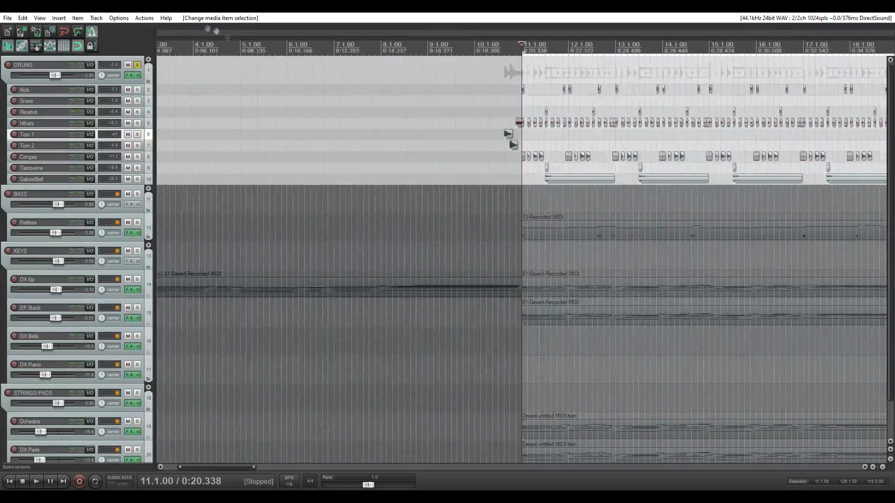
click(137, 90)
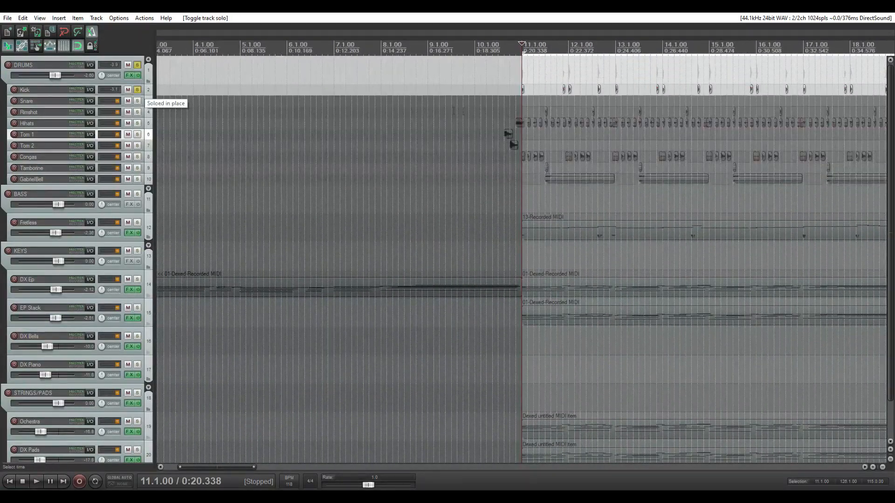
key(space)
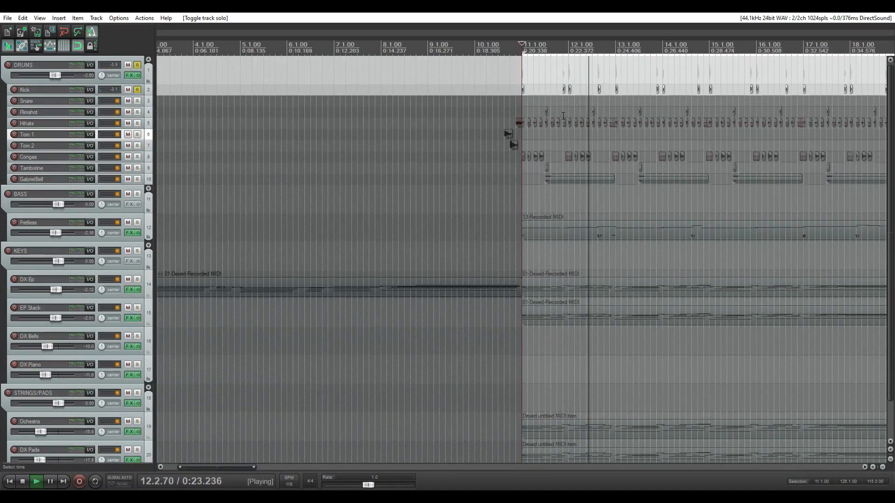
- View the drum inserts in the mixer, then open the Kick track's effects and look at its ReaVerb and ReaEQ
scroll(563, 115, down, 5)
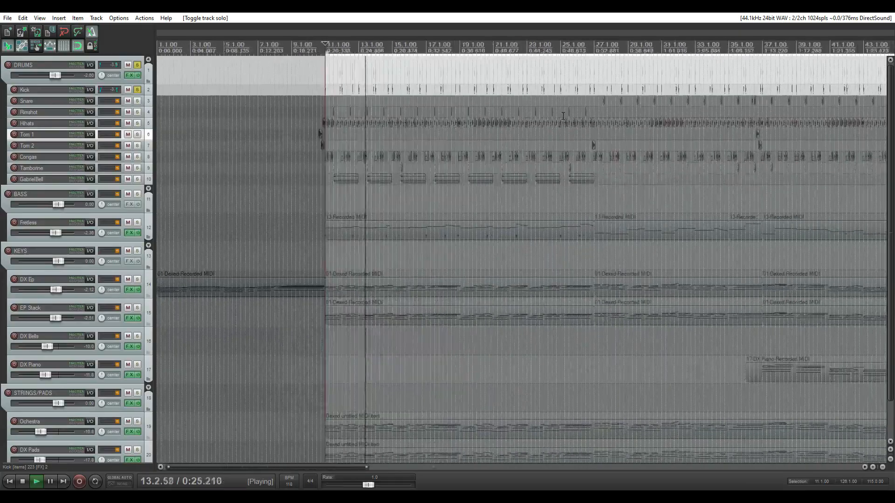
key(ctrl+m)
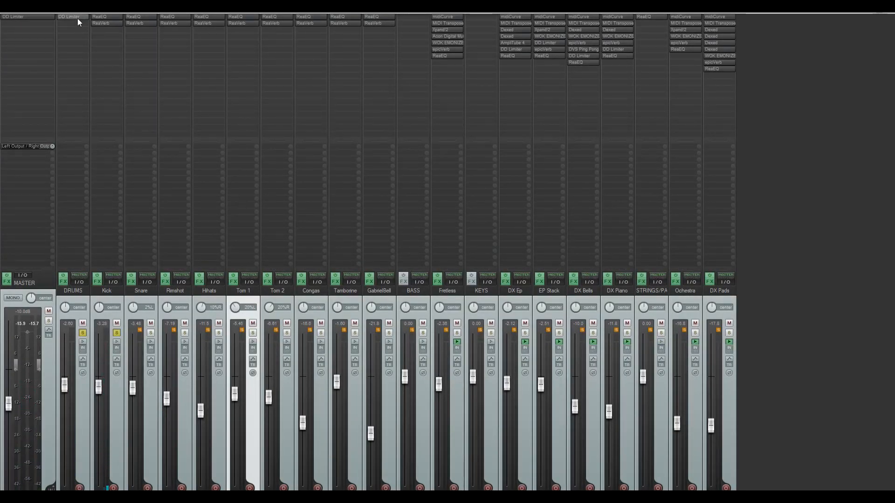
click(104, 295)
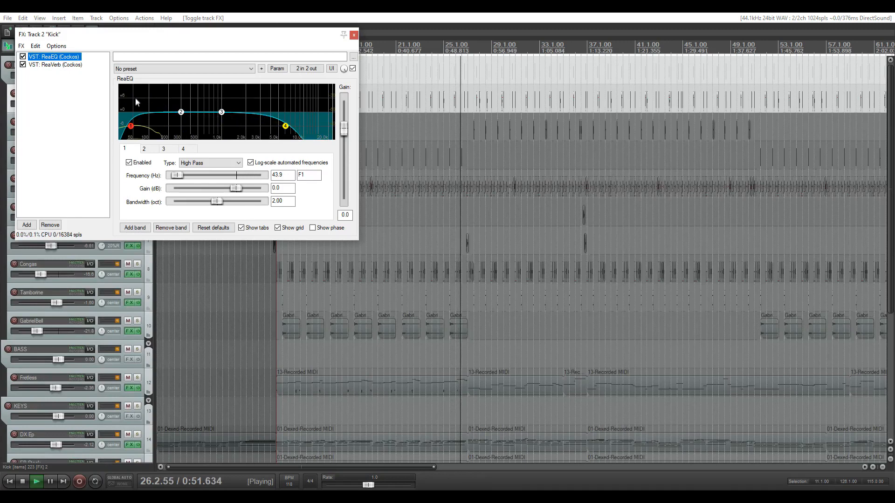
click(68, 65)
click(65, 57)
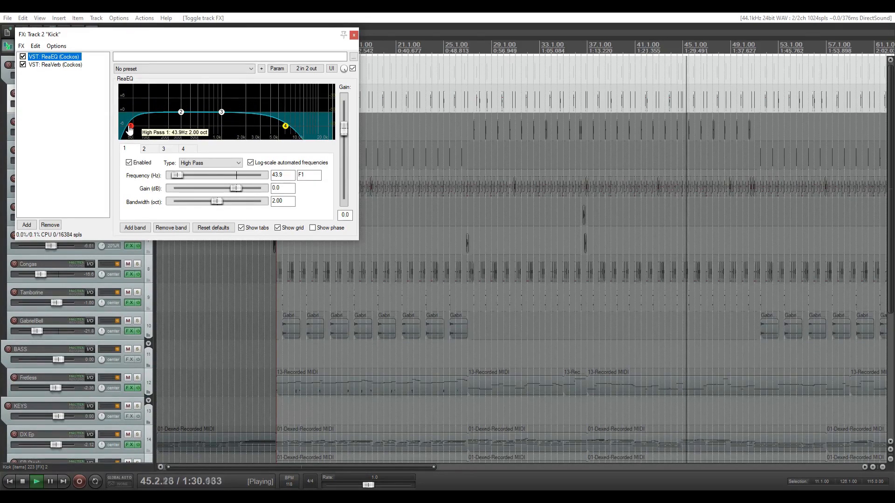
- Examine the high-pass and low-pass bands of the Kick's ReaEQ, stopping playback with the edit cursor at measure 21
double_click(277, 176)
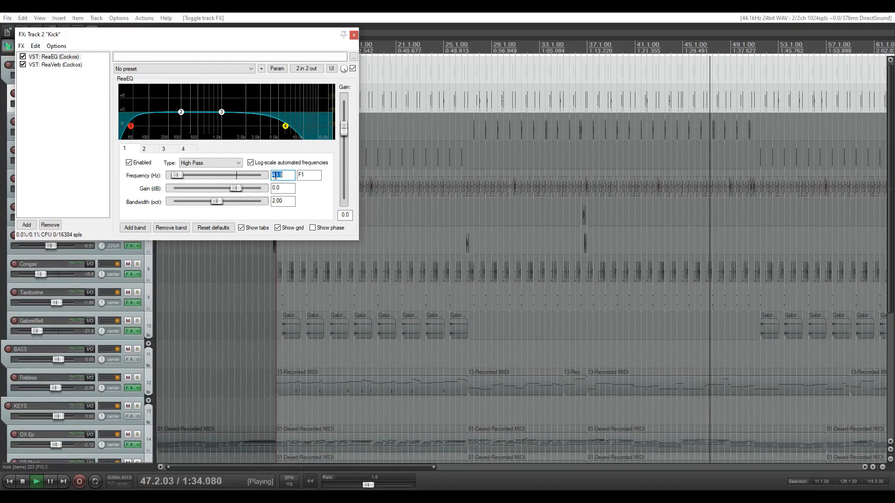
click(275, 176)
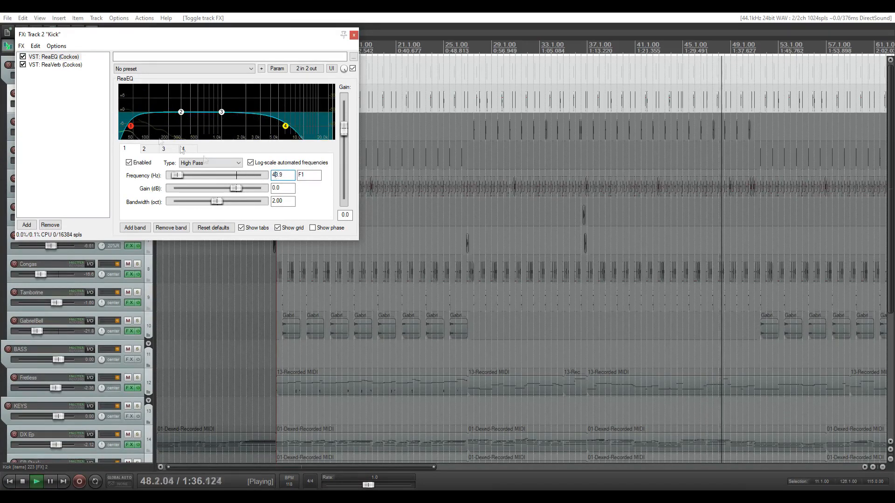
mouse_move(131, 127)
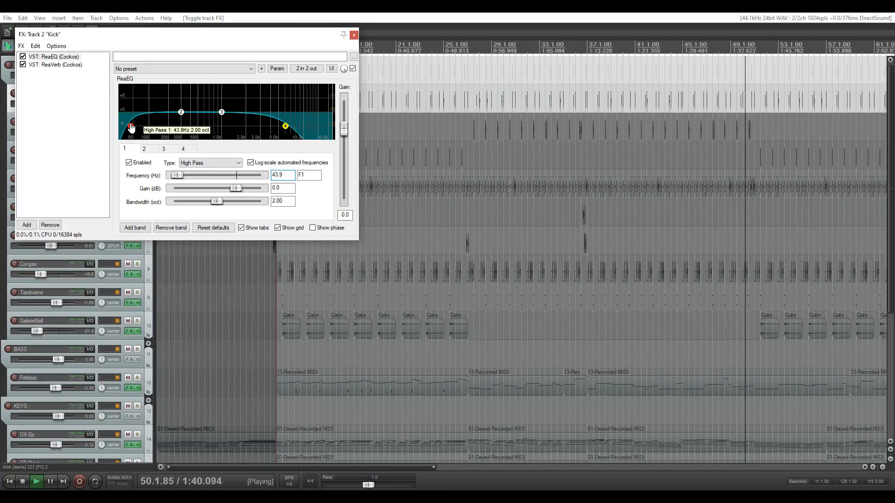
click(396, 127)
key(space)
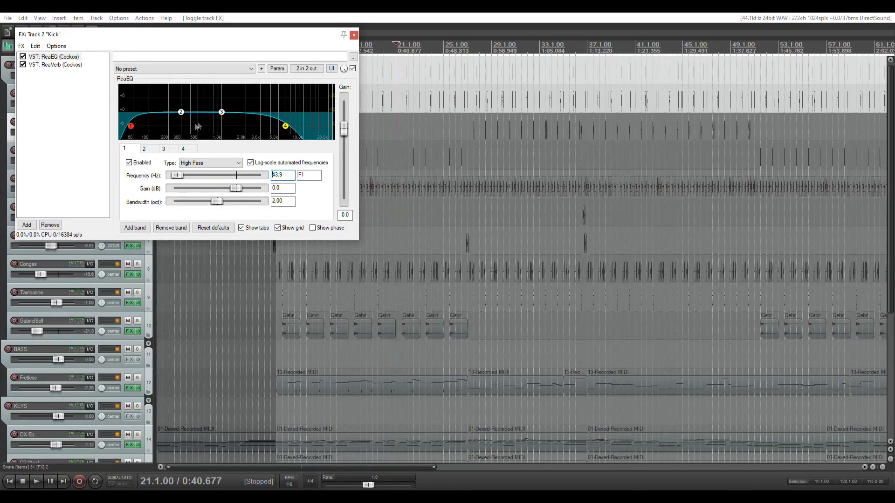
mouse_move(131, 129)
click(284, 127)
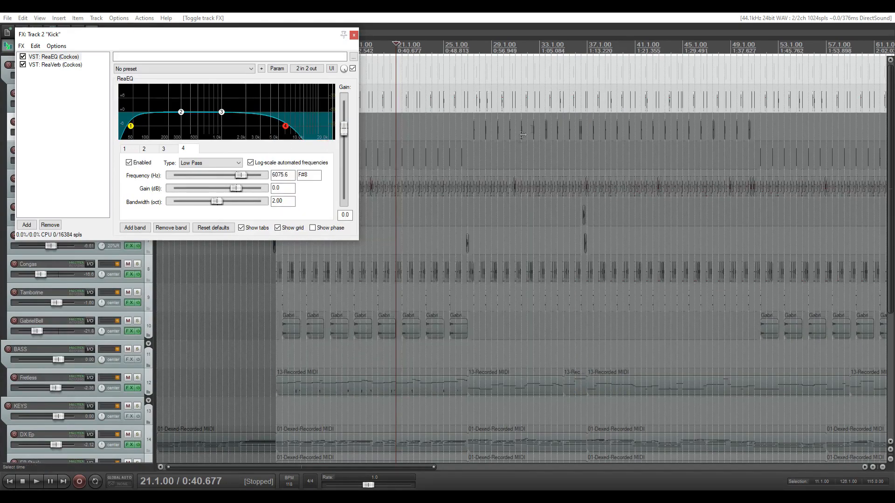
- Play the soloed kick from measure 21, toggling the ReaEQ bypass to compare the sound with and without it, and stop playback
scroll(522, 135, up, 10)
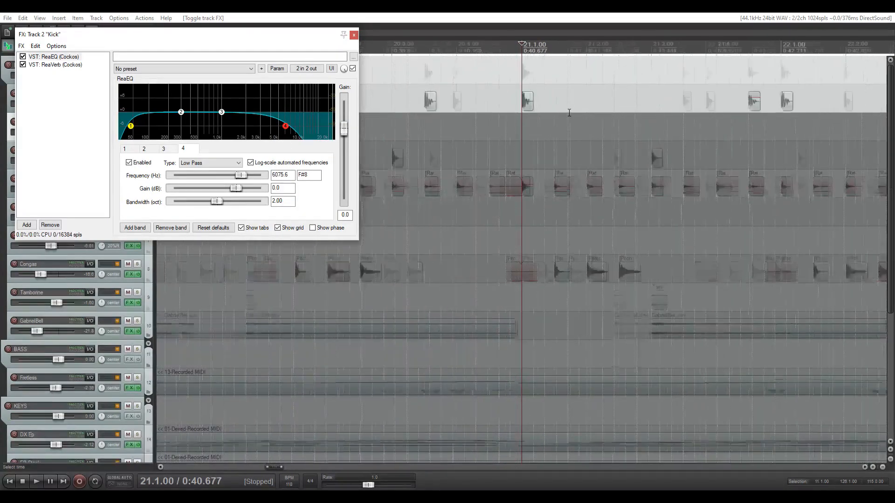
scroll(569, 112, down, 3)
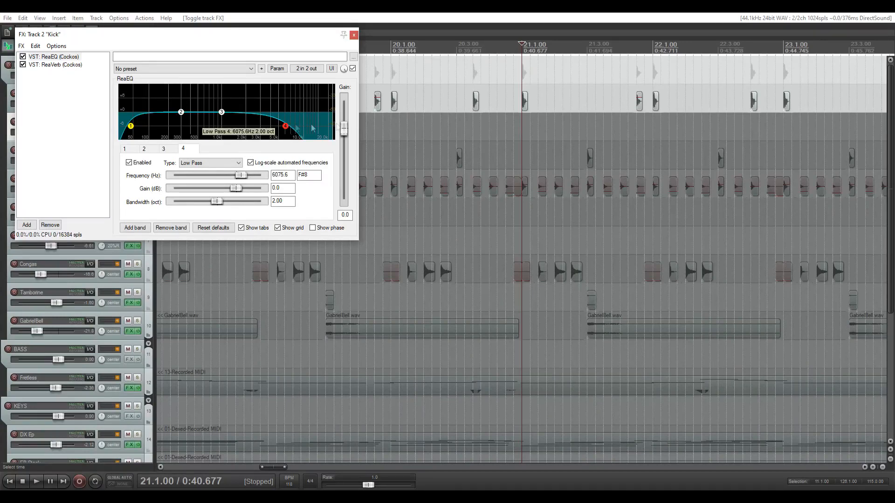
key(space)
scroll(445, 109, down, 8)
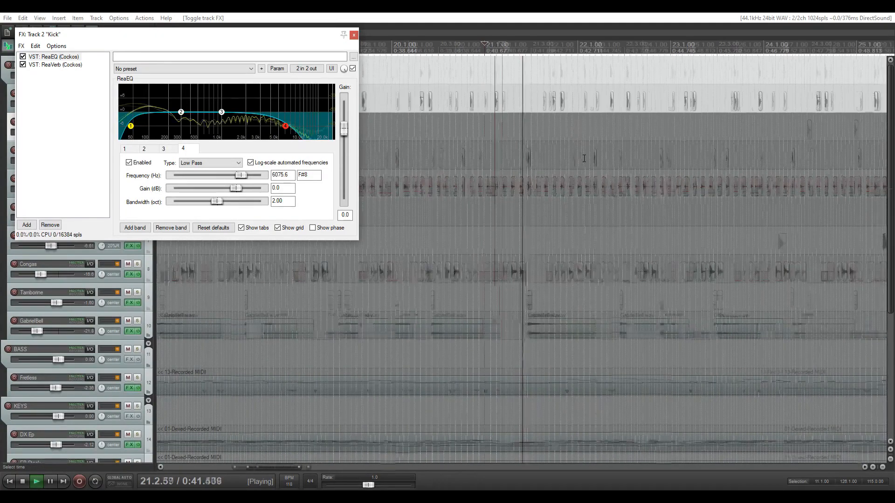
click(352, 69)
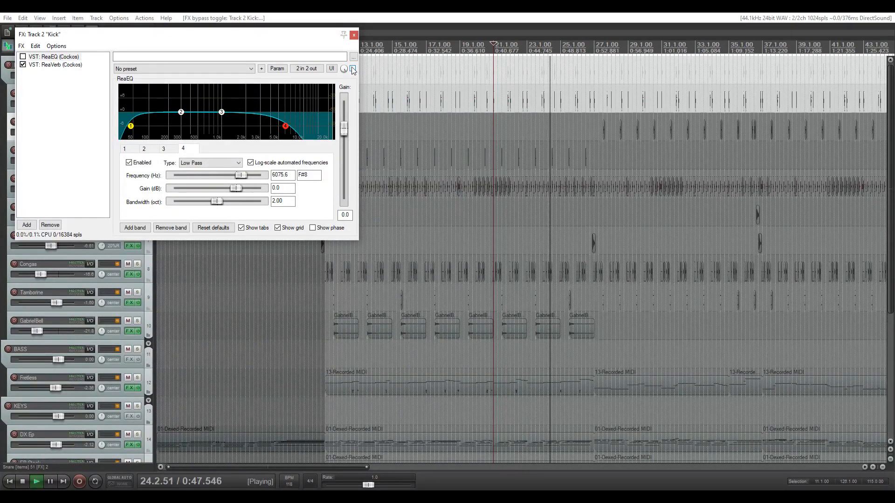
click(353, 69)
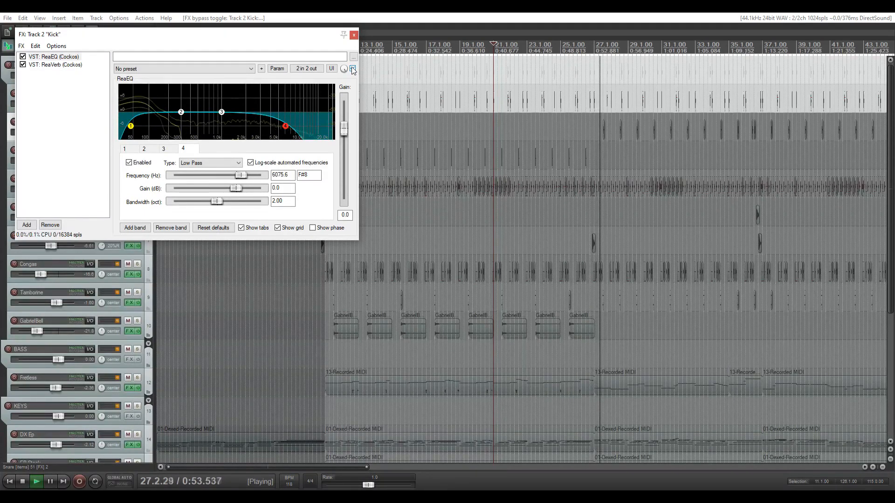
click(353, 69)
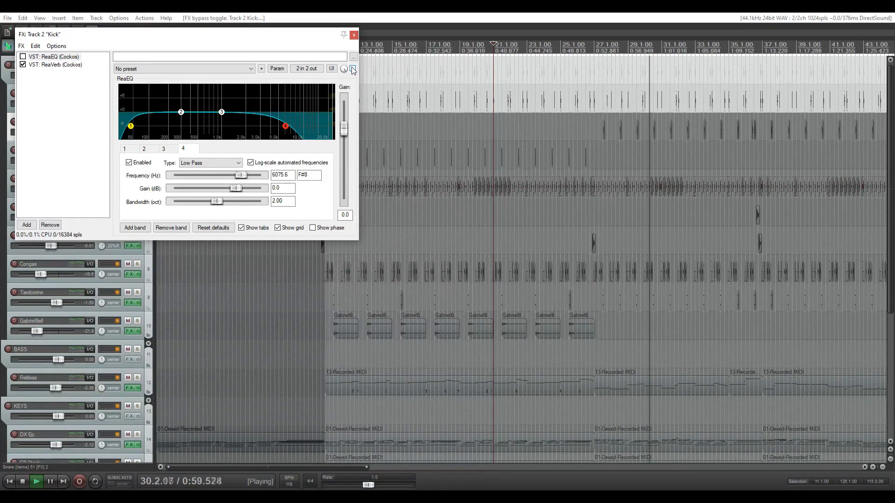
click(353, 68)
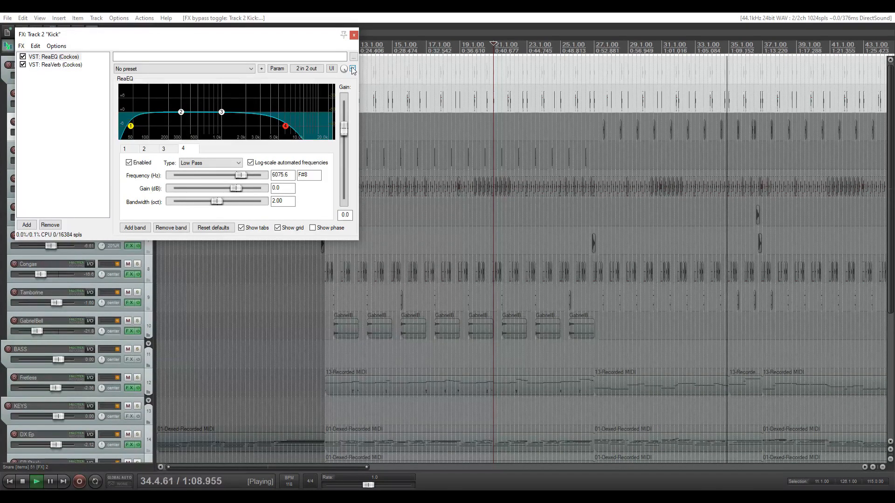
click(518, 115)
key(space)
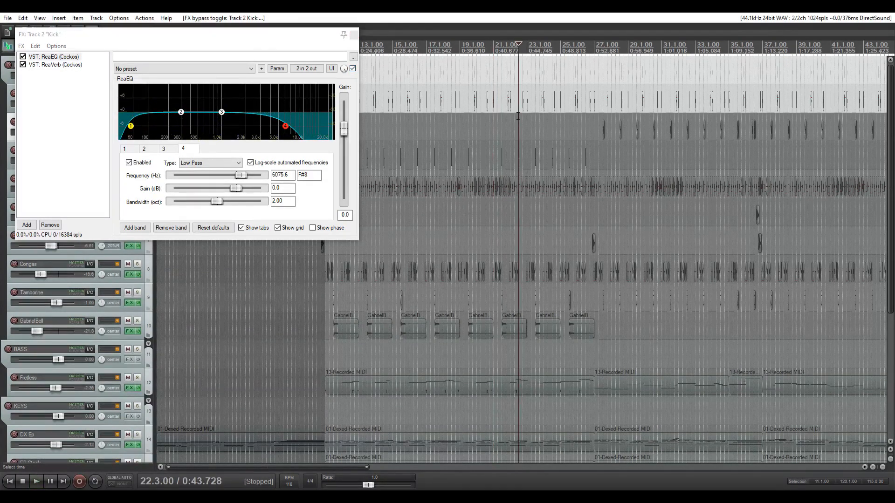
- Move the Kick effects window down clear of the Kick track, and place the edit cursor at the start of measure 11
scroll(518, 116, down, 4)
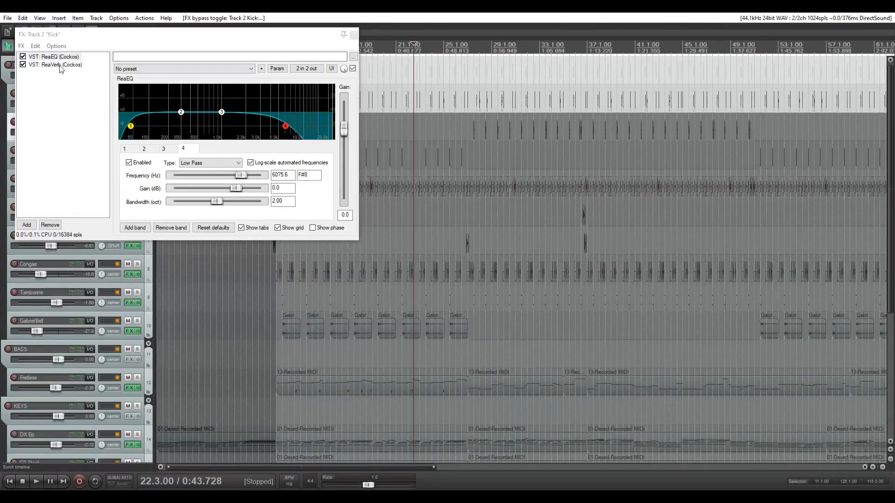
drag(279, 36, 281, 138)
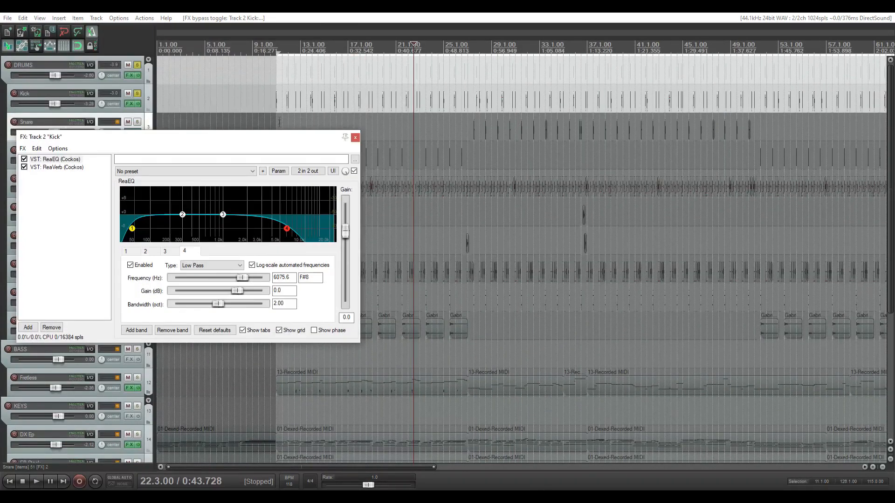
click(277, 117)
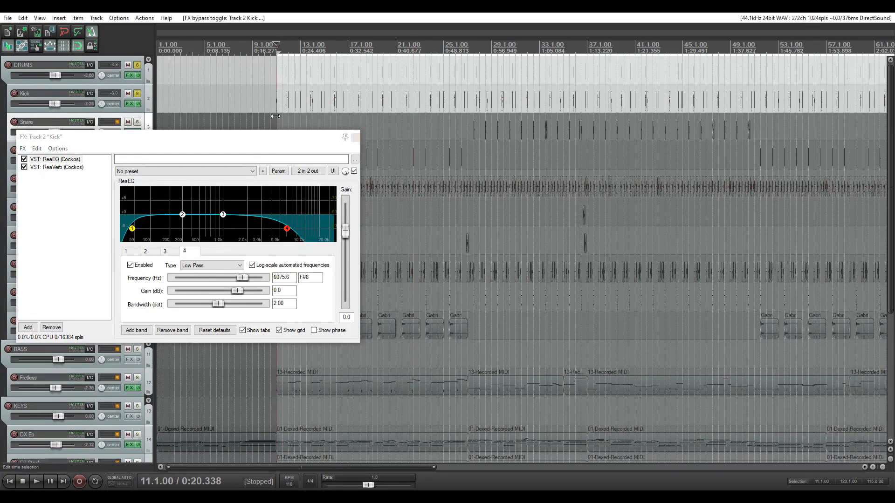
- Audition the soloed Snare track from its entrance at 27.3.00, and stop playback
scroll(581, 118, up, 5)
scroll(581, 118, up, 5)
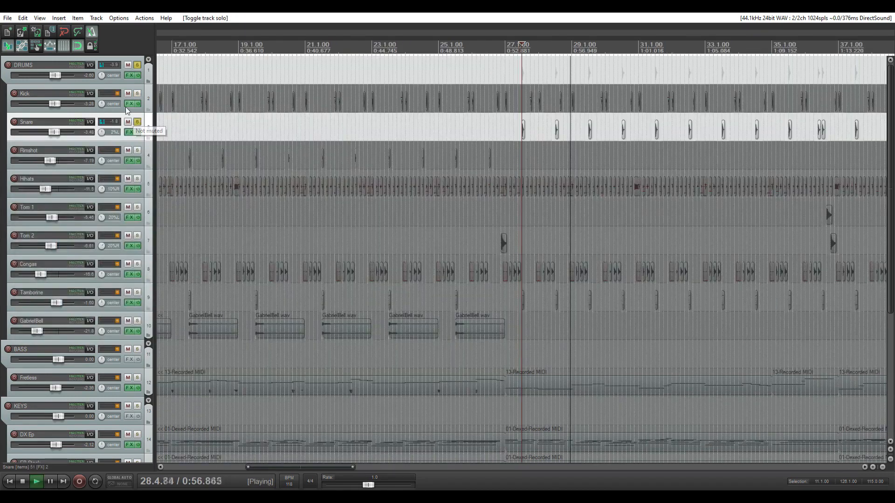
key(space)
- Open the Kick's effects and examine its ReaVerb settings, including the impulse response folder path and the list of available impulse files
click(128, 103)
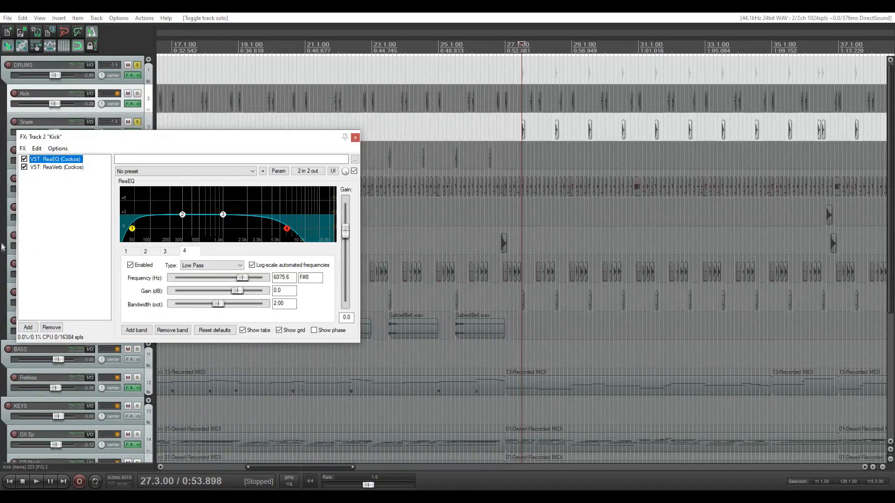
click(72, 167)
drag(85, 137, 241, 78)
drag(443, 219, 399, 219)
click(375, 217)
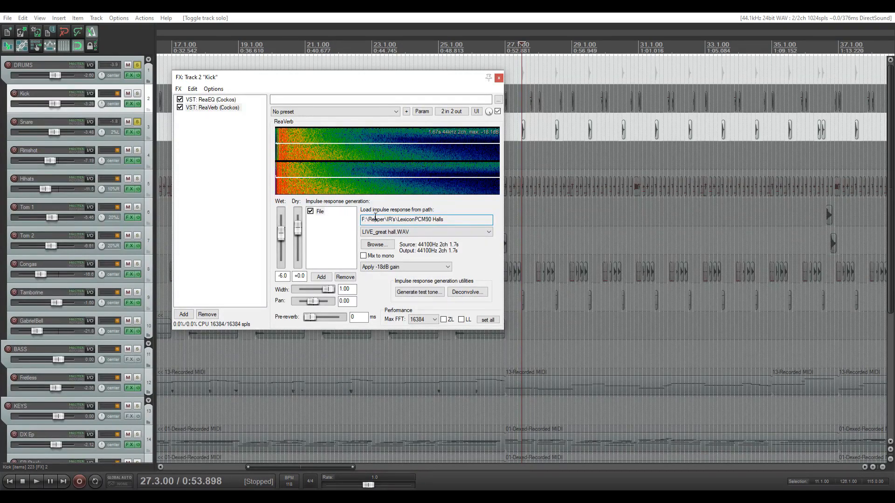
click(376, 232)
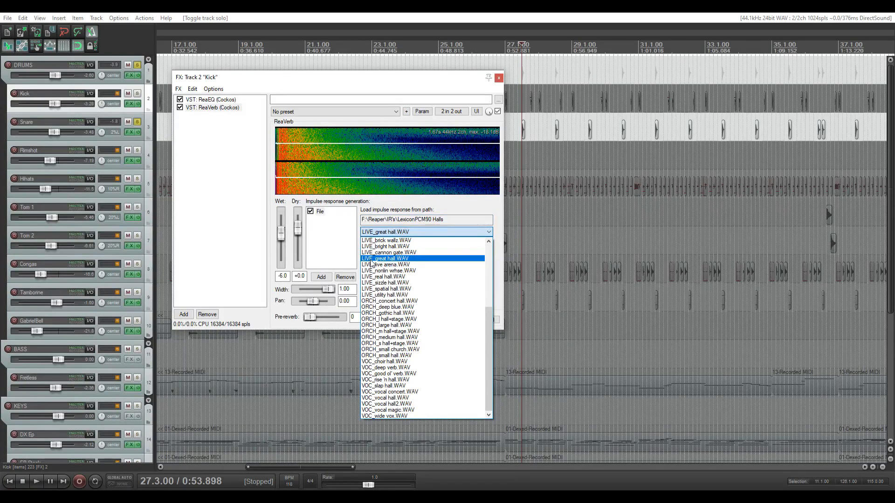
click(405, 233)
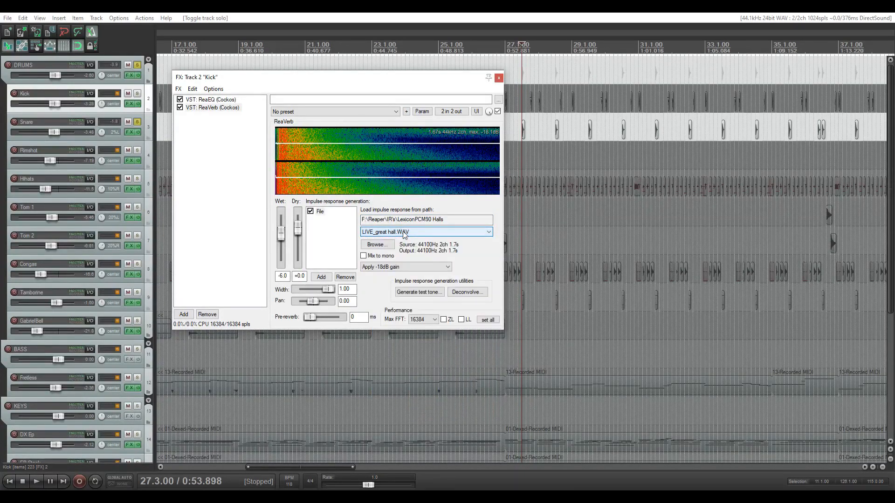
- View the Snare's ReaVerb settings for comparison with the Kick's reverb, and close the Snare effects window
click(127, 104)
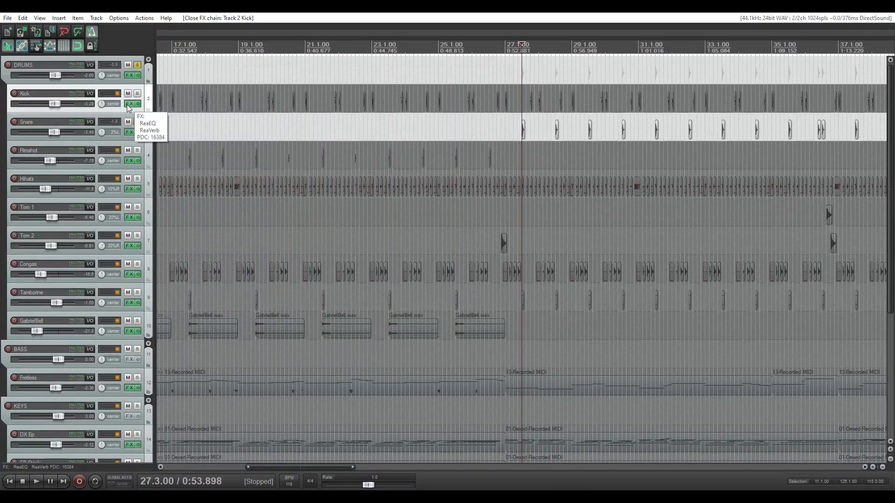
click(127, 104)
click(129, 132)
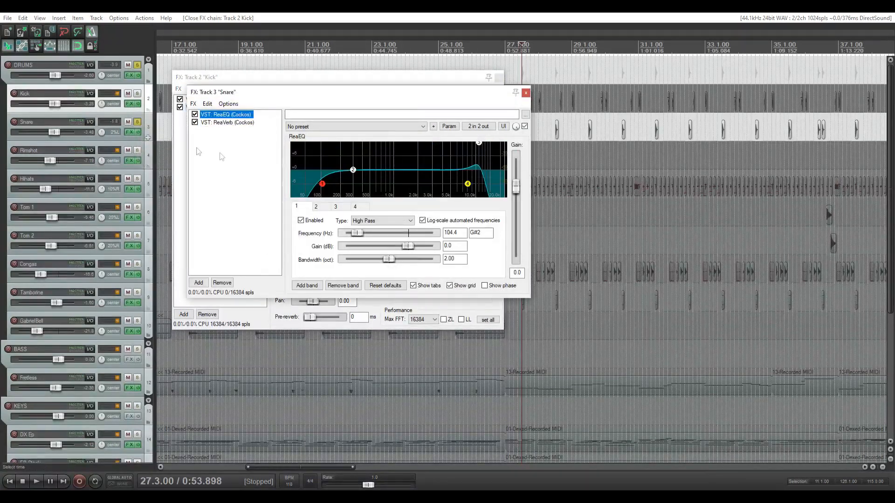
click(213, 123)
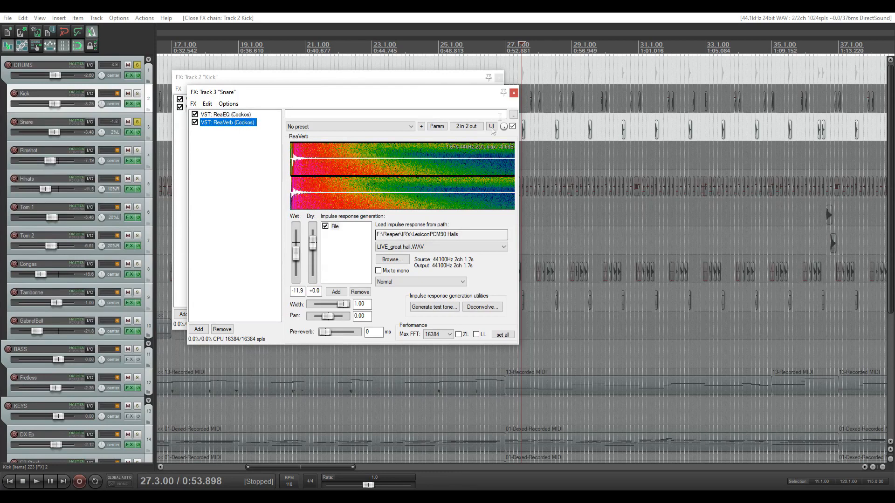
click(514, 95)
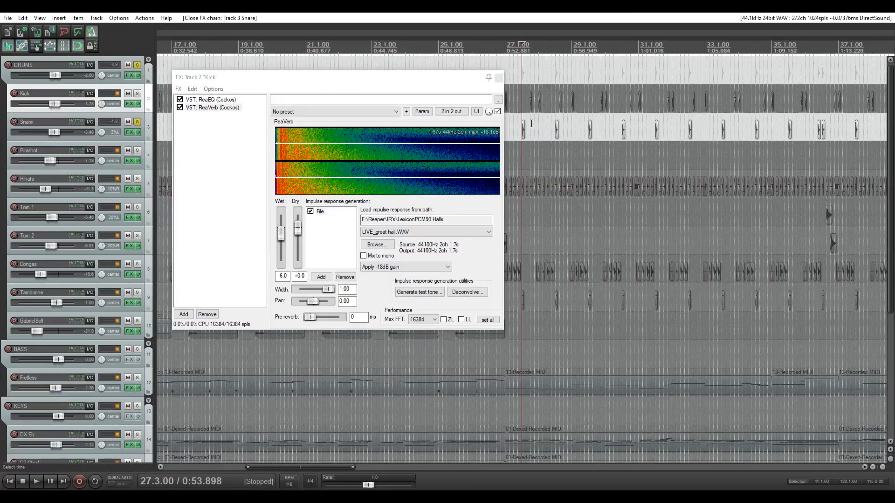
- Solo the Kick instead of the Snare, play it from 27.4.00, and stop playback
click(532, 124)
click(137, 93)
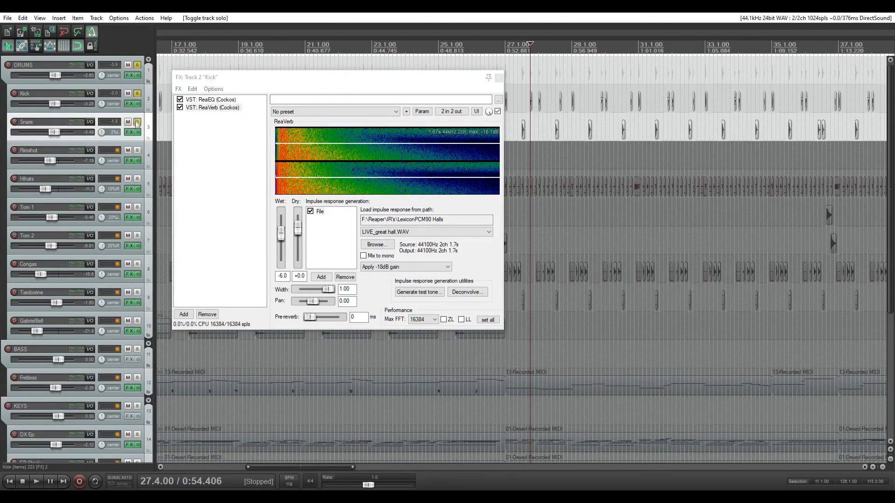
click(137, 122)
key(space)
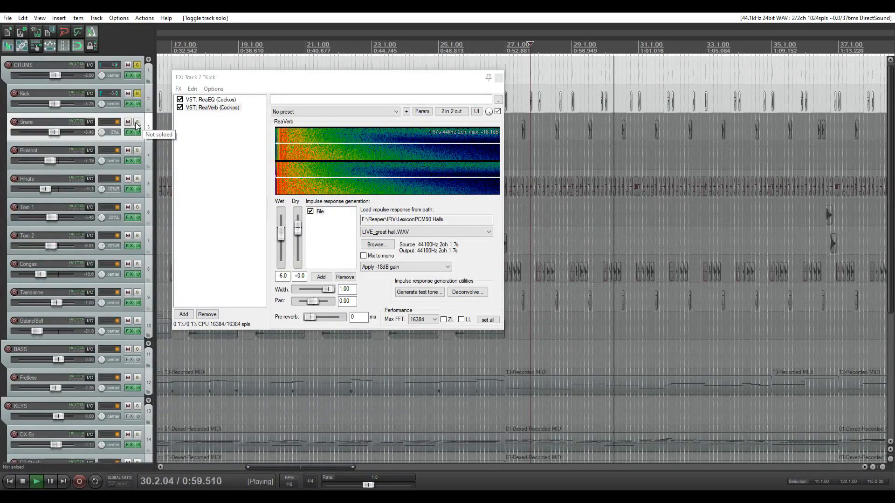
key(space)
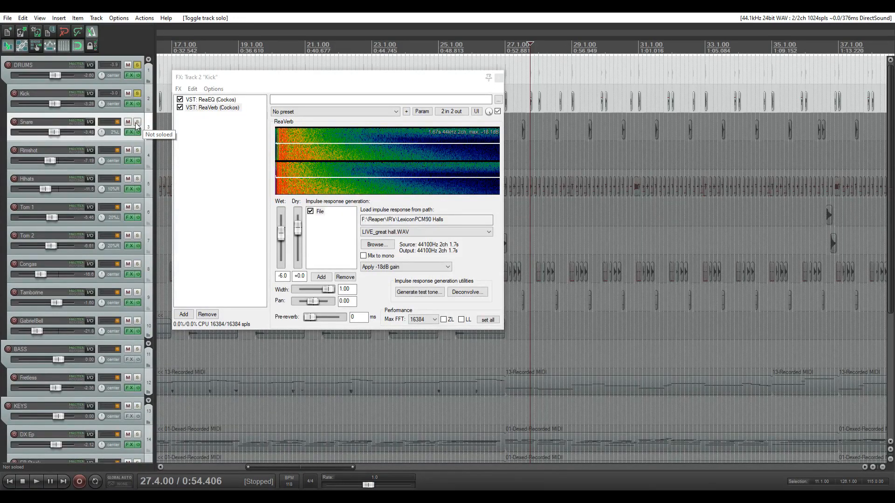
- Solo the Snare in place of the Kick, close the Kick effects window, and play from 27.3.00
click(137, 123)
click(137, 94)
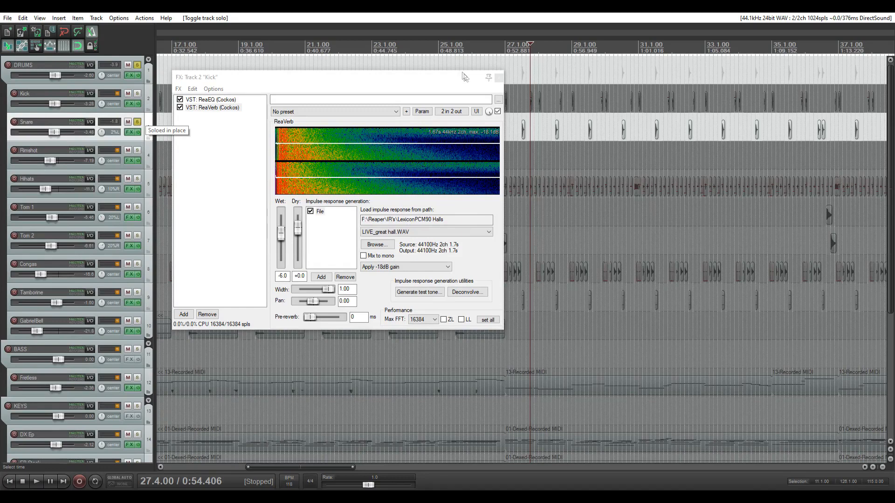
click(499, 77)
click(522, 134)
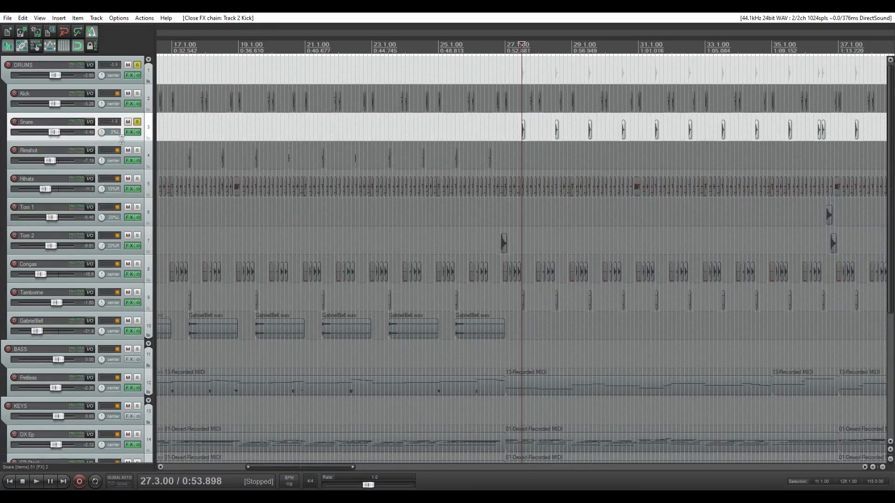
key(space)
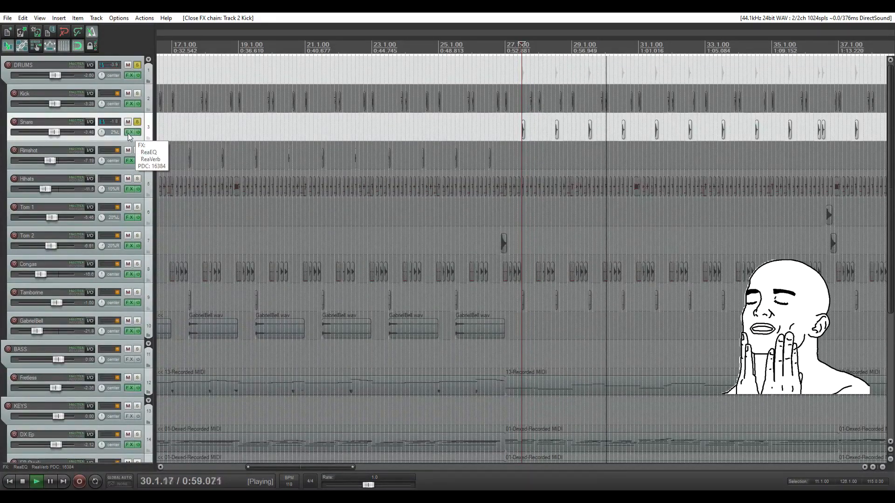
- Open the Snare's ReaEQ during playback and examine the high-pass band's frequency
click(129, 133)
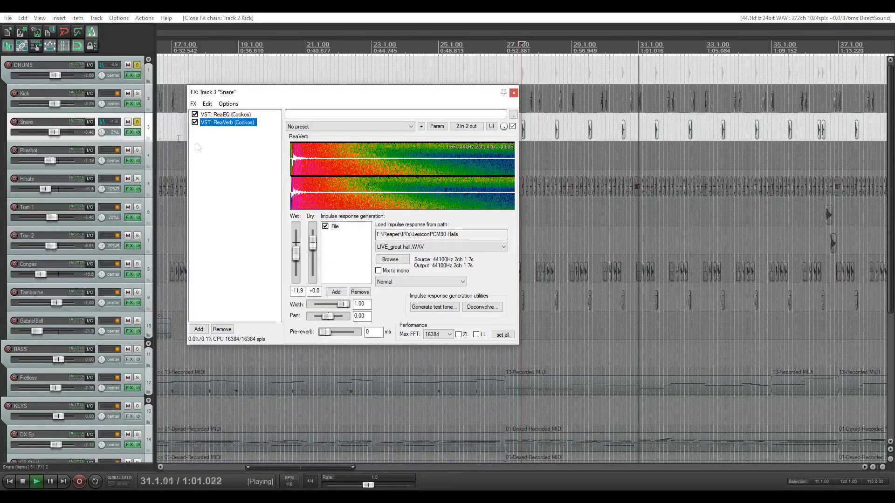
click(242, 115)
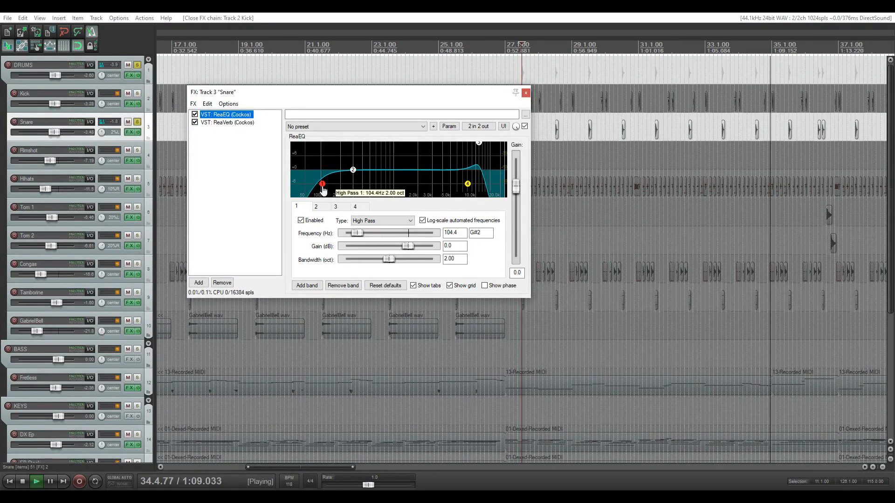
click(455, 233)
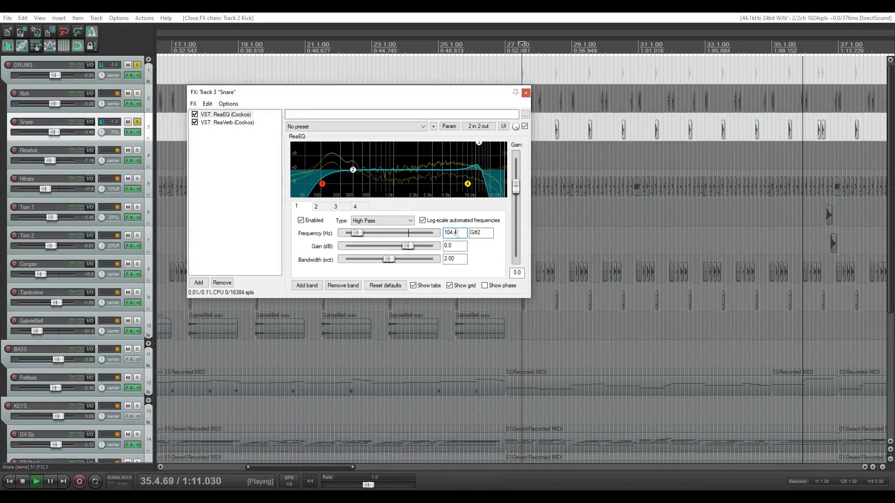
drag(455, 234, 449, 233)
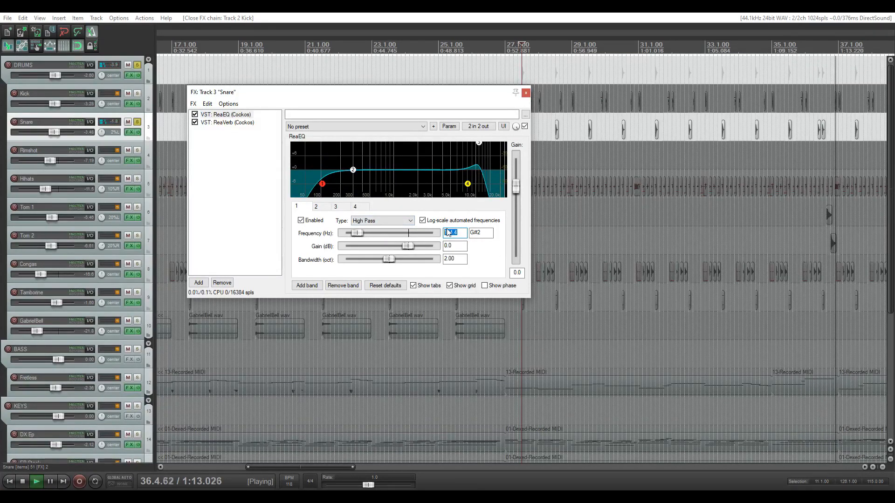
- Compare the Snare's sound with ReaEQ band 3 disabled and enabled, and examine the low-pass band
click(350, 207)
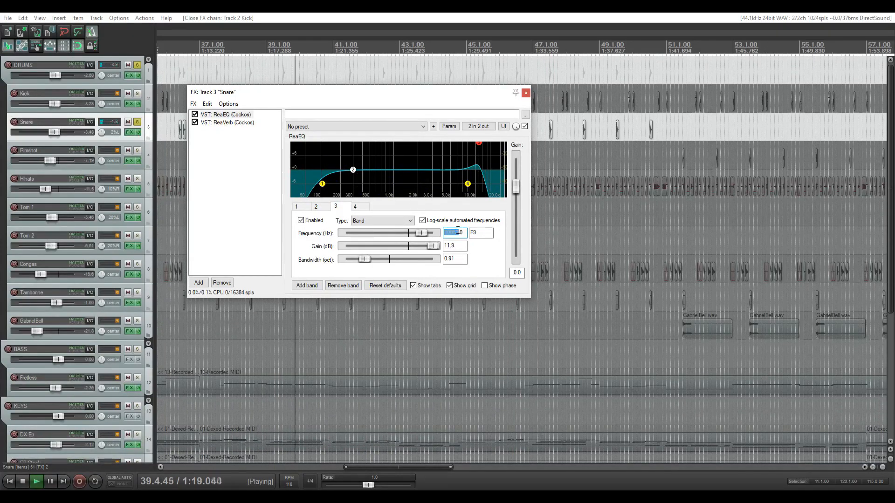
click(479, 143)
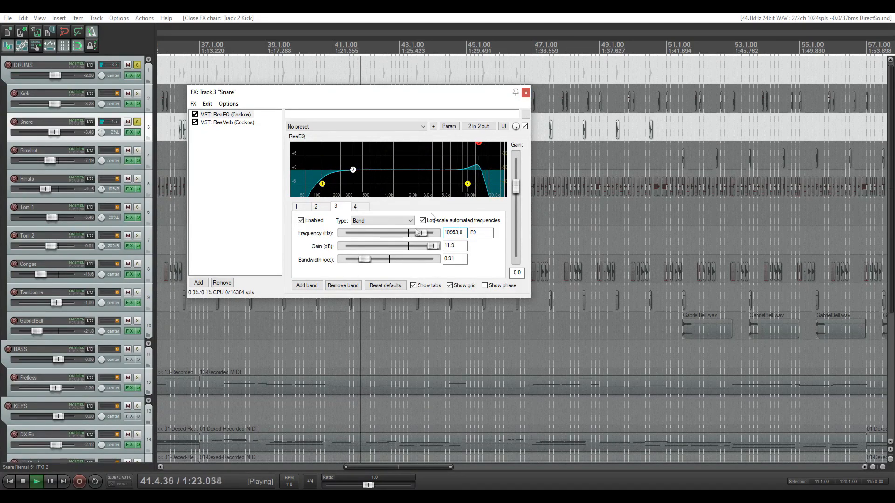
click(301, 221)
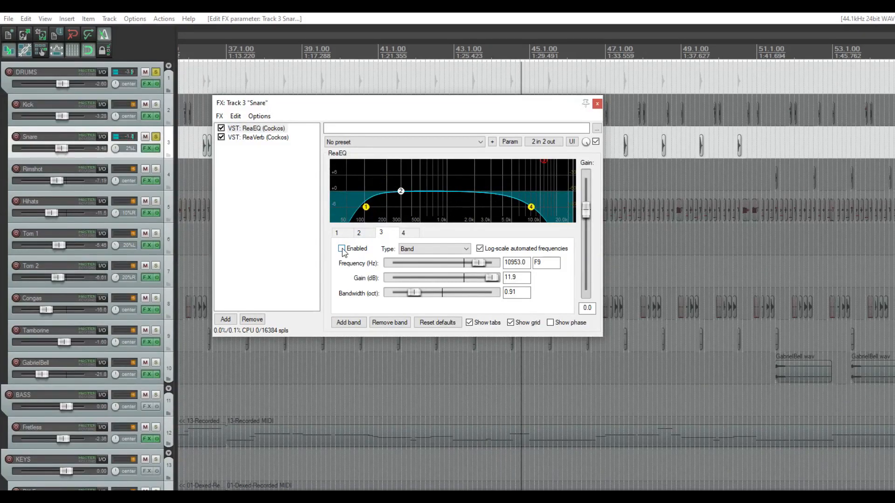
click(342, 249)
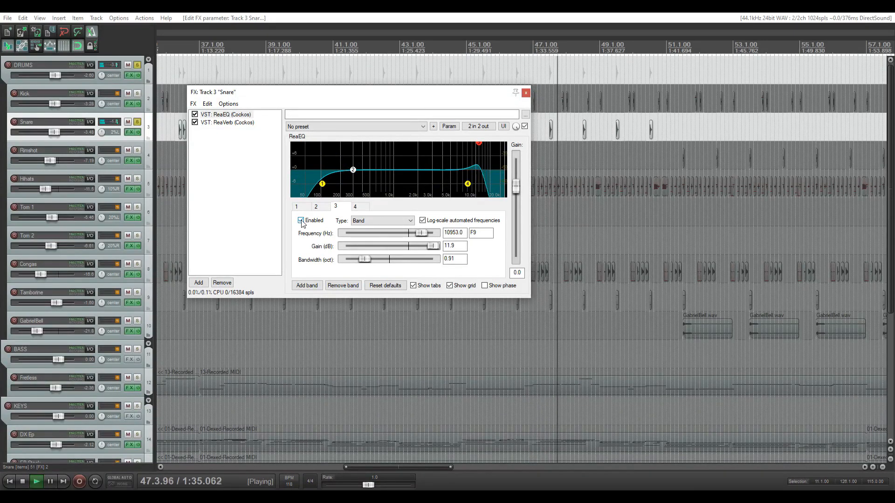
click(355, 206)
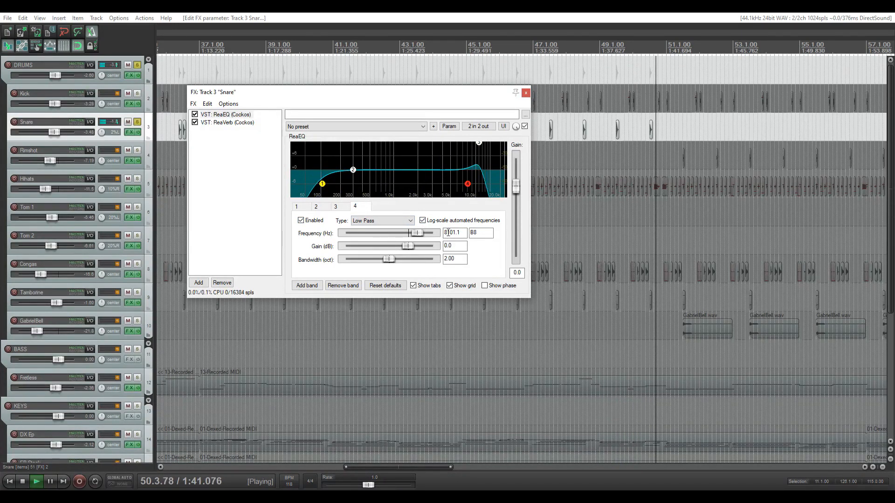
mouse_move(468, 187)
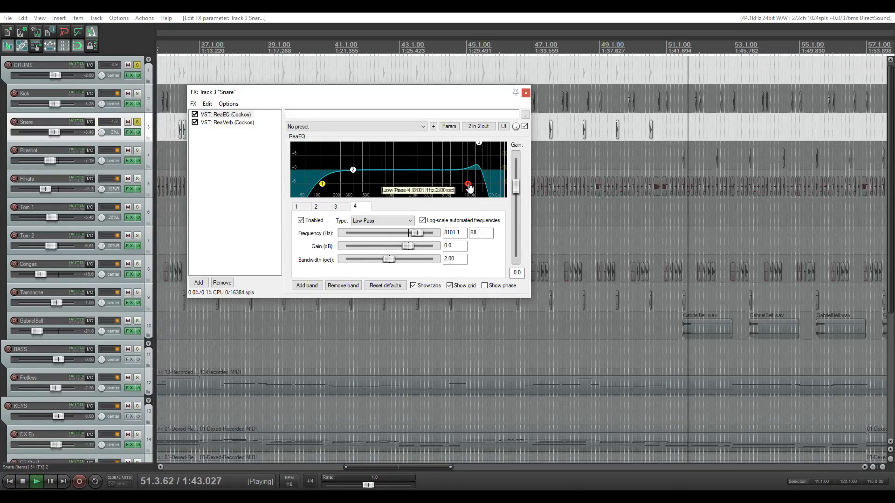
- Show the Snare's ReaVerb, replay the track from 27.3.00, stop playback, and examine the impulse gain options while keeping Normal
key(Down)
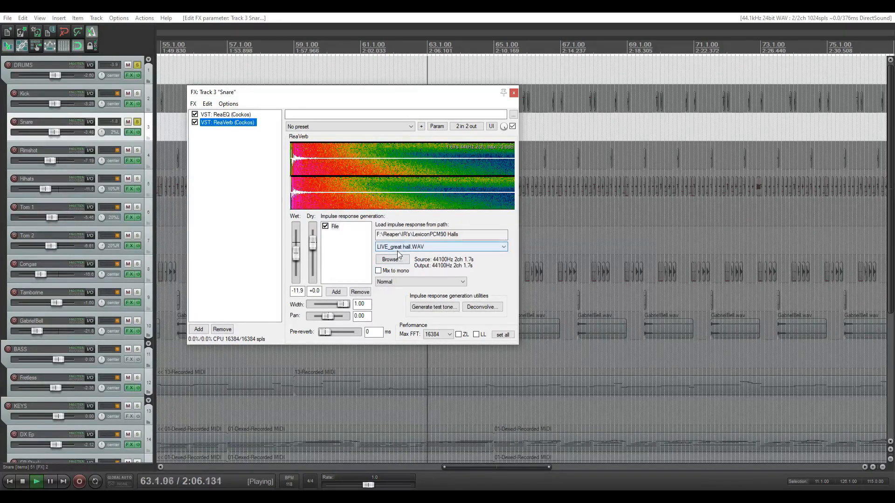
drag(416, 92, 434, 245)
scroll(212, 44, down, 4)
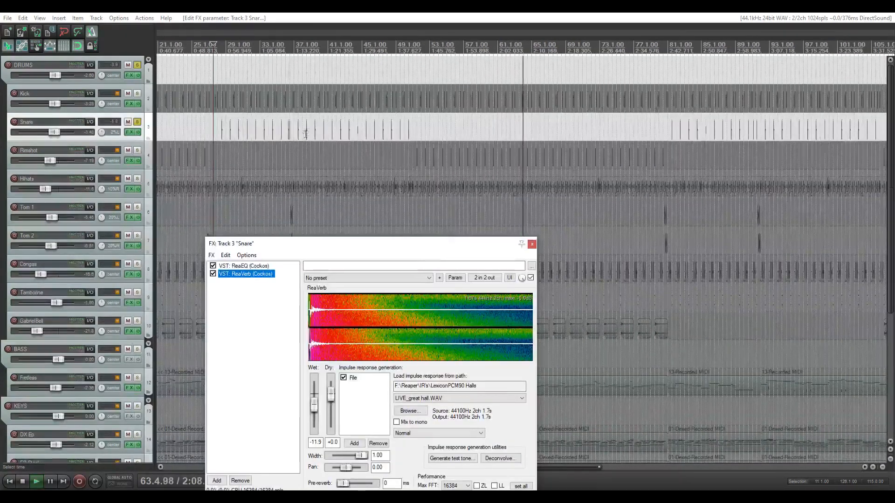
scroll(339, 160, up, 4)
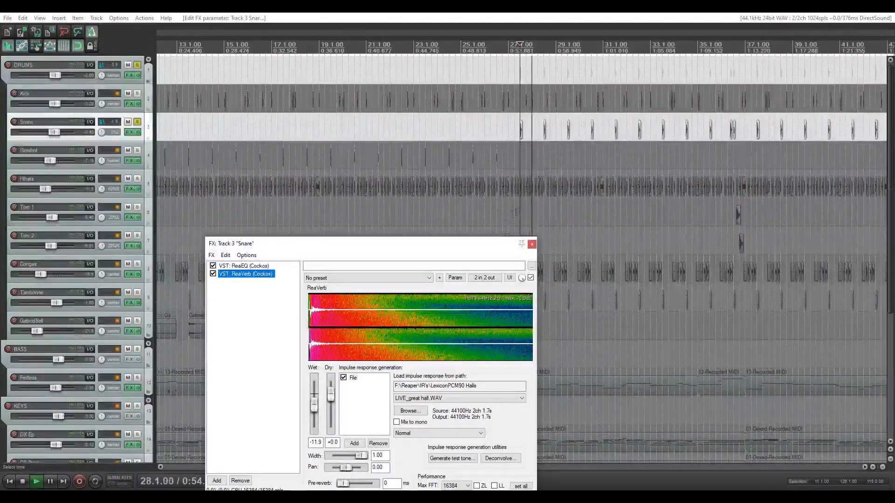
drag(351, 251, 353, 148)
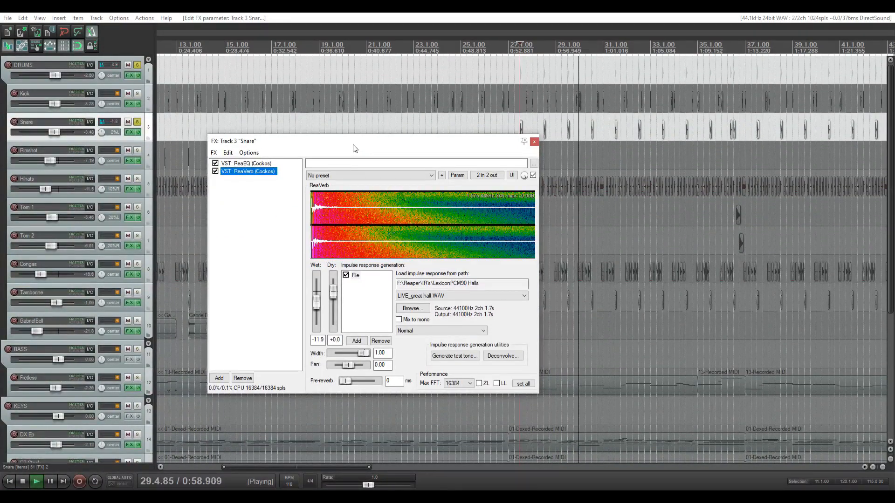
key(space)
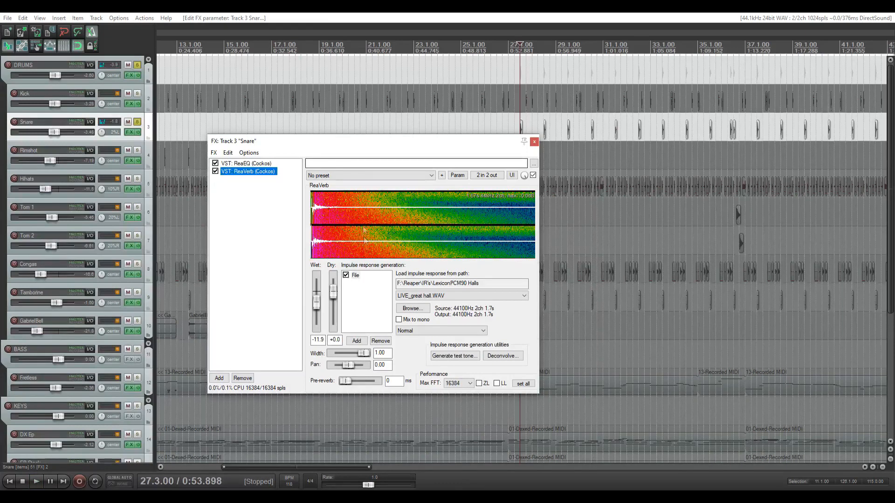
click(410, 332)
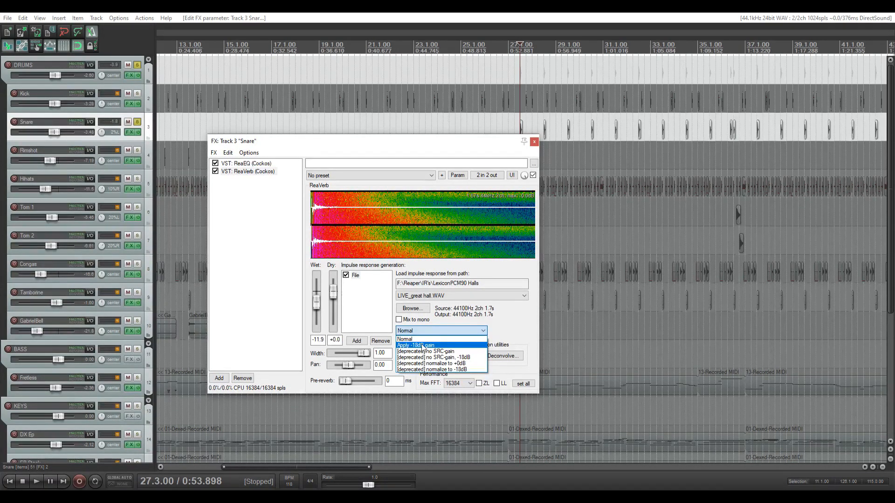
click(503, 325)
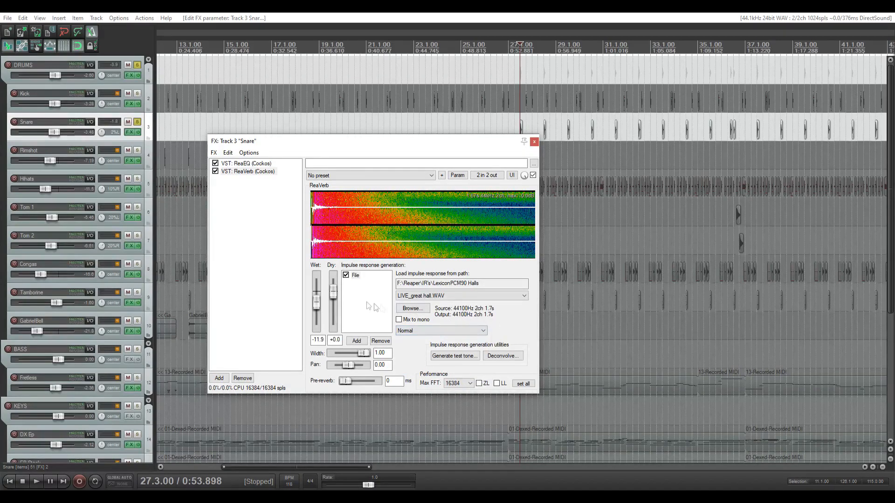
- Try the Snare reverb's wet level at +0.0 during playback from 27.3.00, and restore it to -11.9
double_click(316, 302)
key(space)
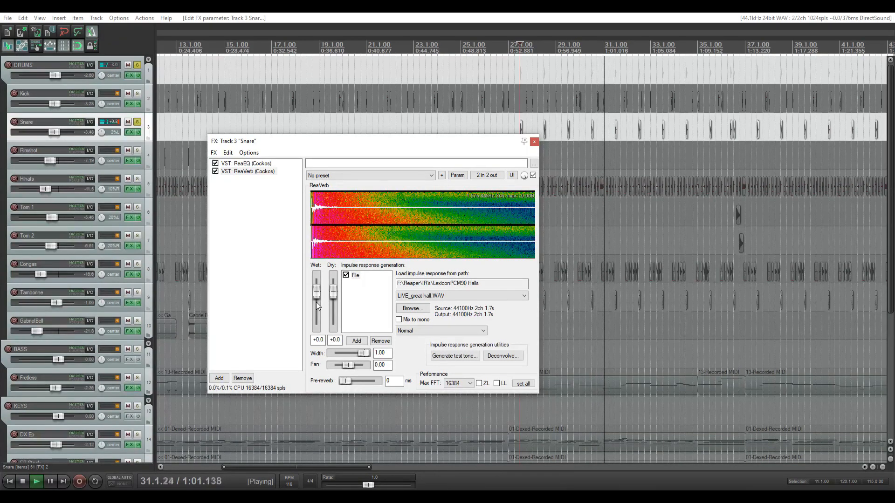
key(Up)
click(261, 172)
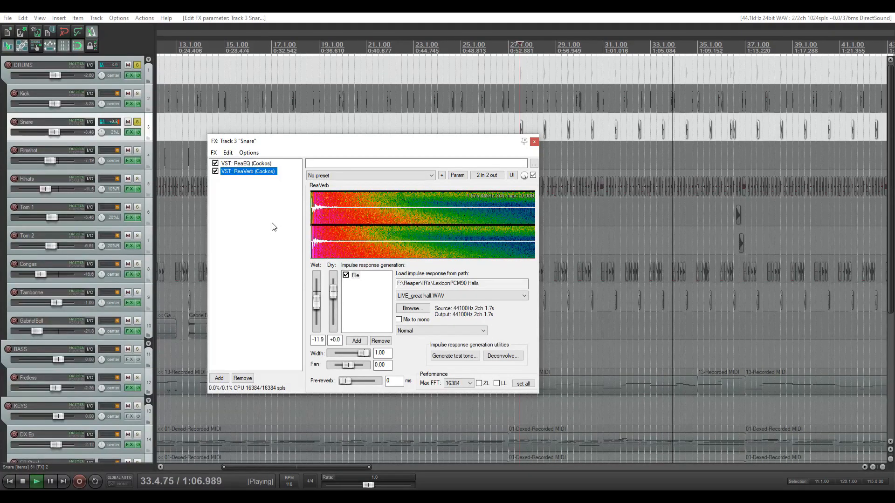
- Close the Snare effects window, stop playback, and solo the Rimshot track instead of the Snare
click(534, 141)
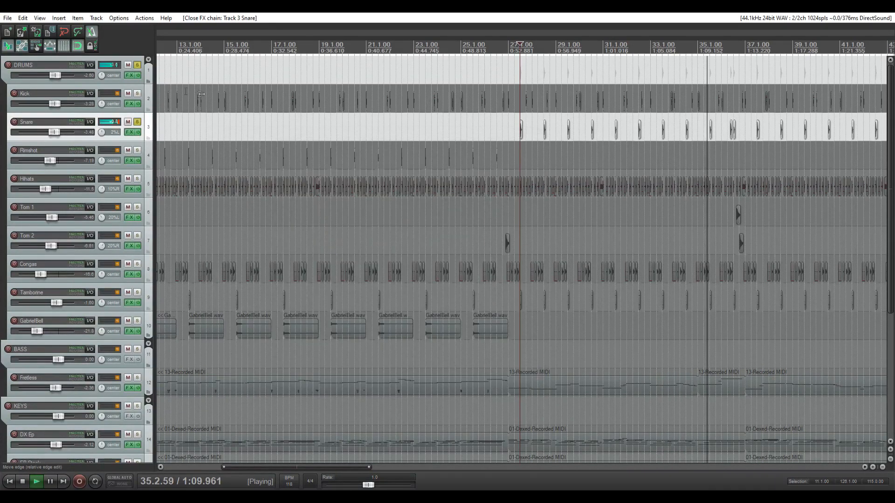
click(137, 121)
key(space)
click(138, 151)
scroll(285, 168, down, 3)
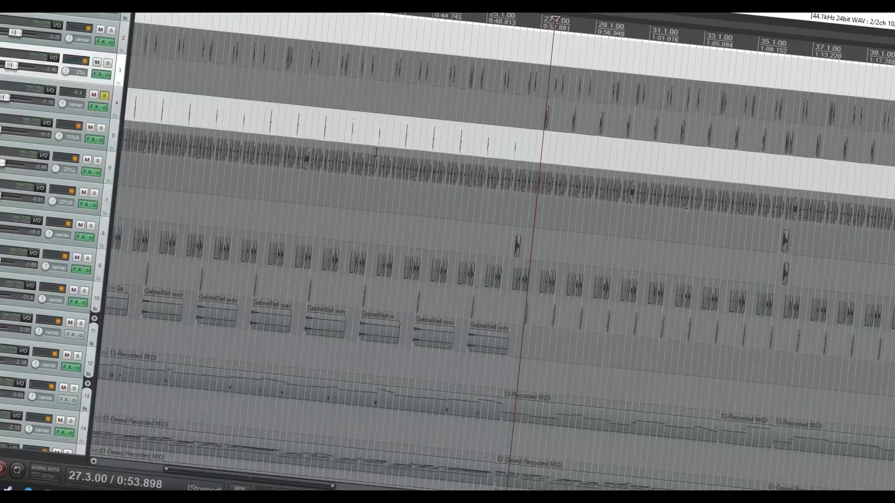
- Play the soloed Rimshot track from 11.2.75, just before its first hit
click(243, 159)
scroll(339, 191, up, 5)
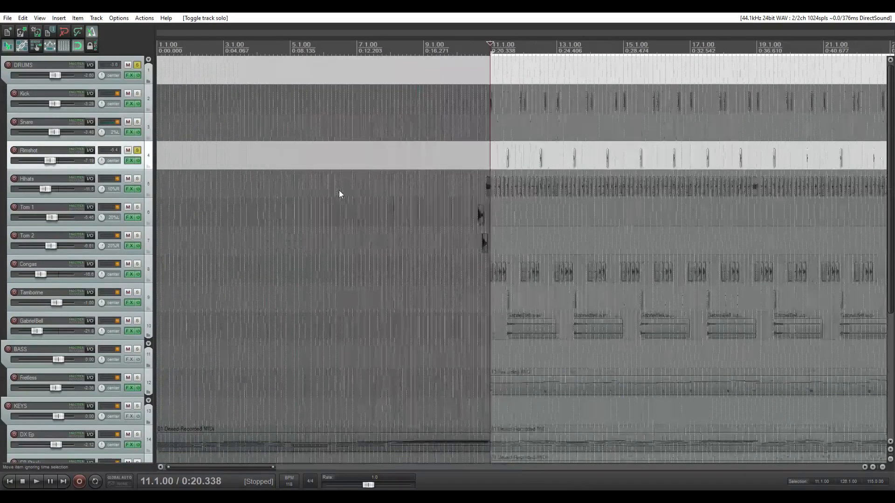
click(604, 165)
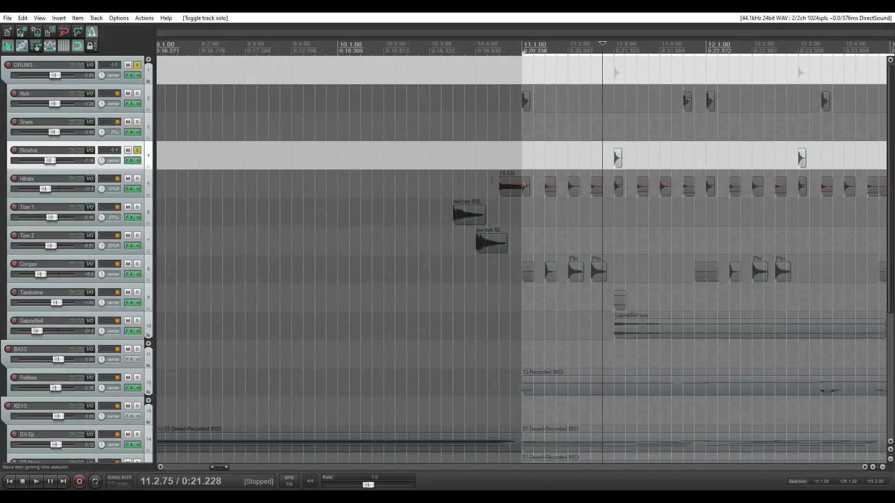
scroll(553, 160, down, 3)
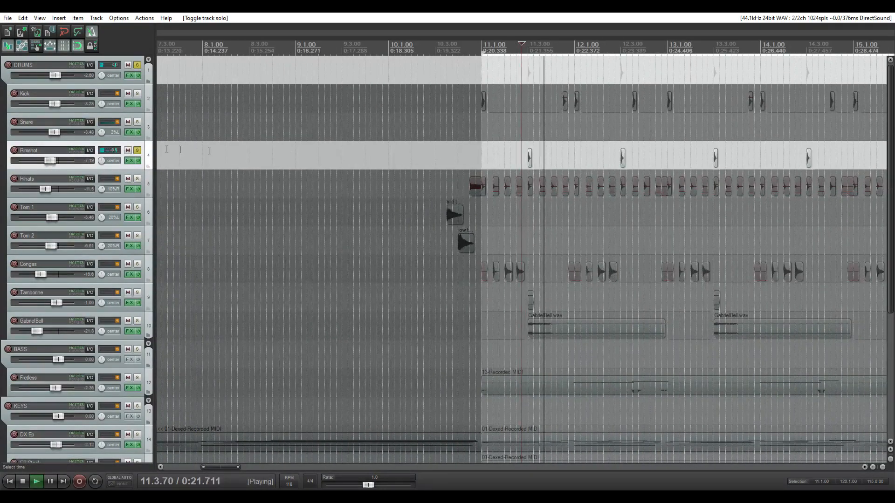
- Examine the Rimshot's ReaEQ high-pass, band 3 and low-pass settings and its ReaVerb, and close the effects window
click(129, 160)
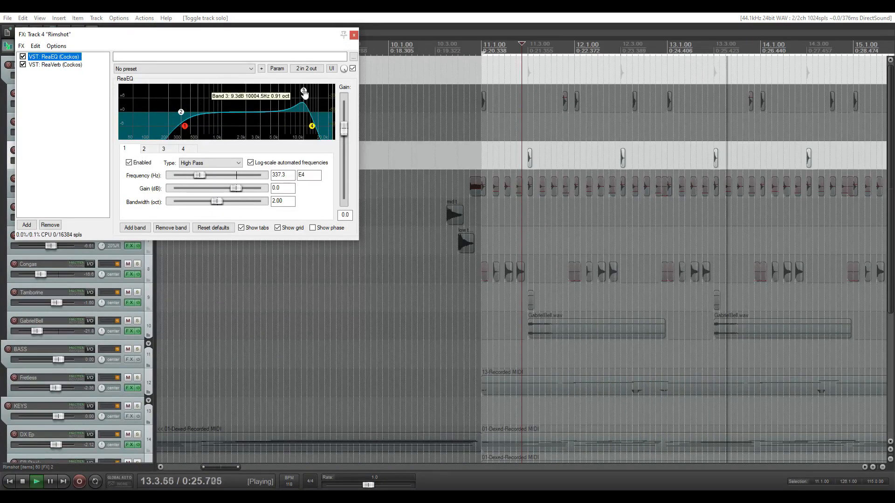
click(131, 152)
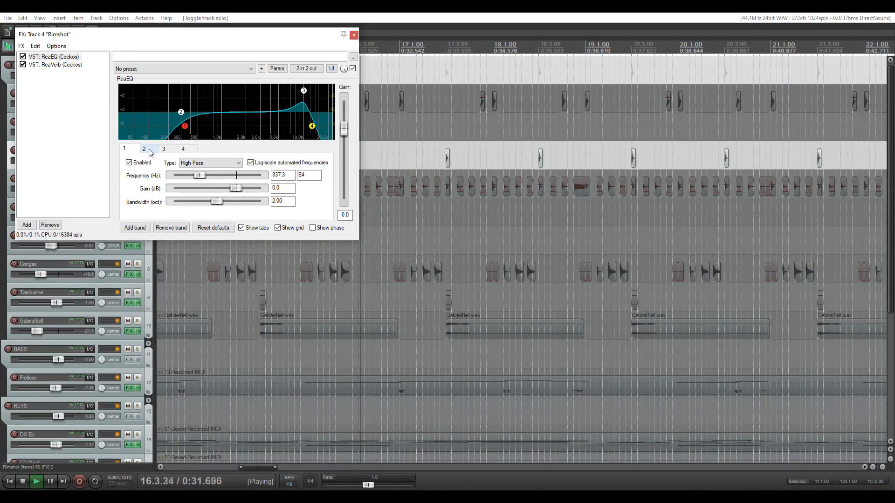
click(172, 149)
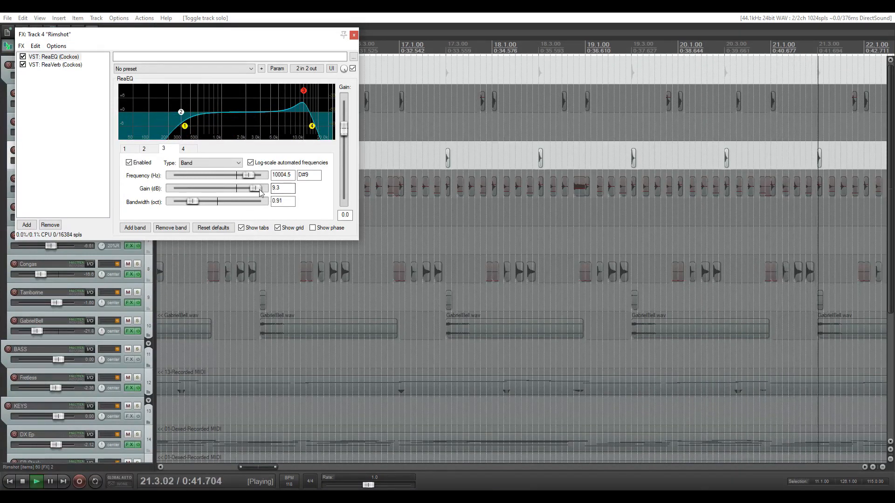
click(183, 148)
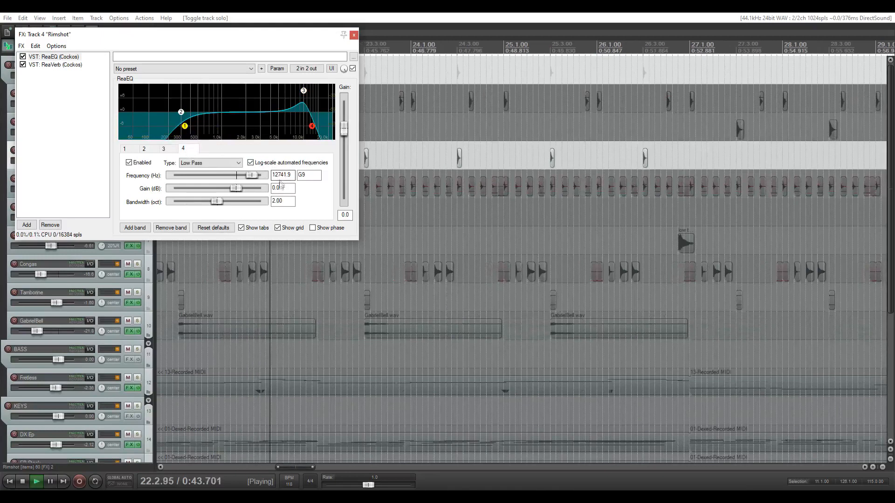
drag(275, 175, 292, 176)
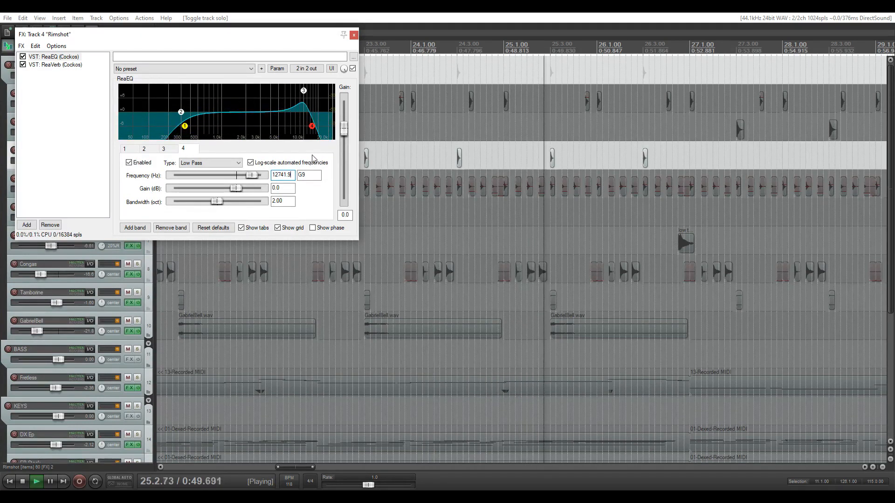
click(56, 64)
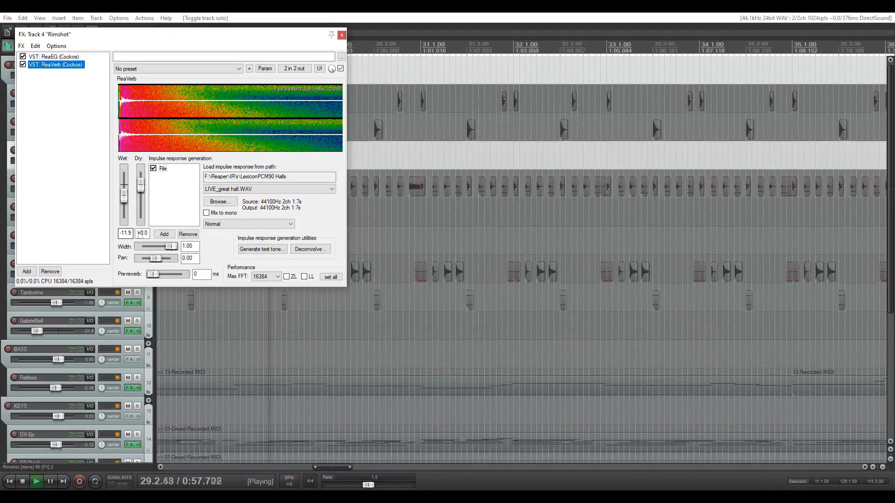
click(342, 35)
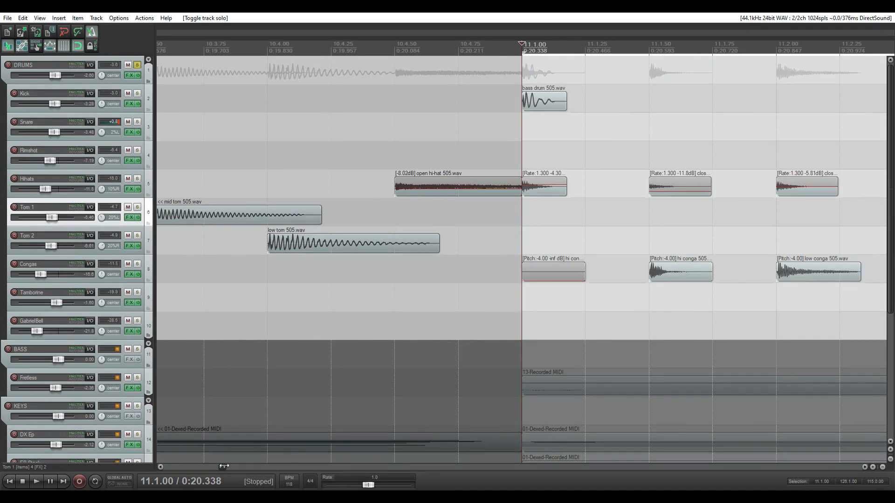
- Solo the Hihats track, play it from 11.1.00, and place the edit cursor between 17.1.00 and 19.1.00
drag(223, 466, 273, 466)
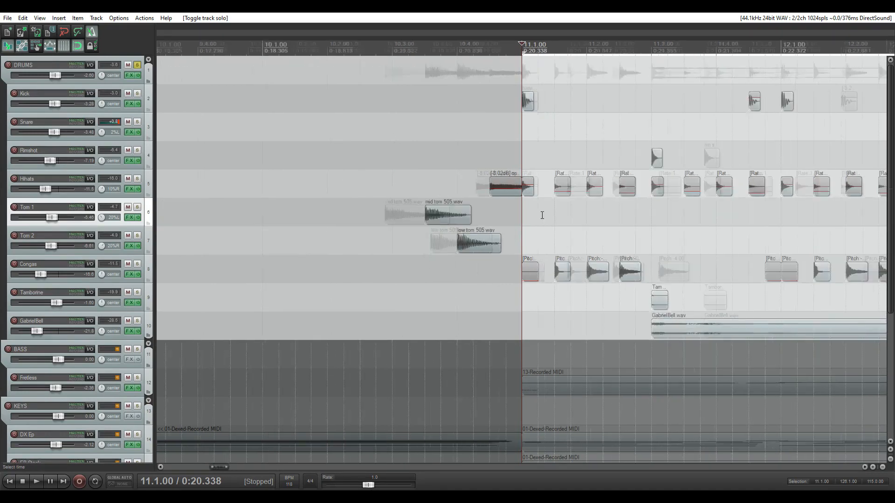
click(536, 233)
scroll(536, 233, up, 5)
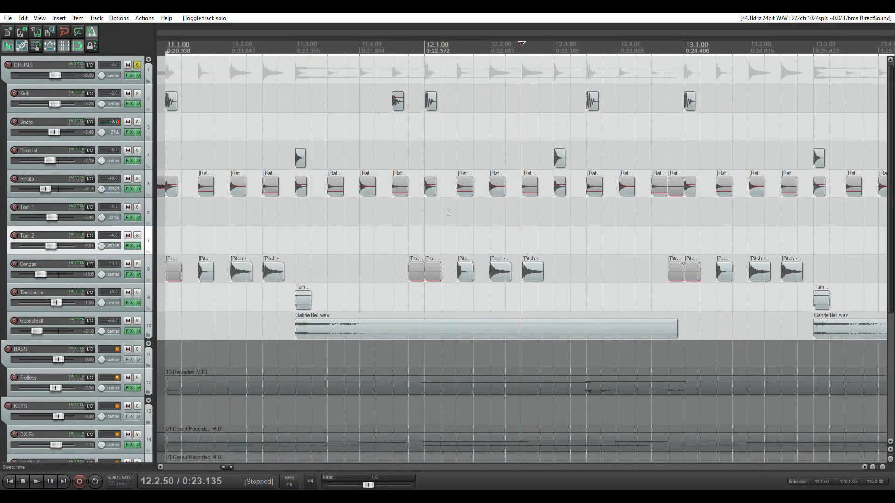
scroll(448, 213, down, 2)
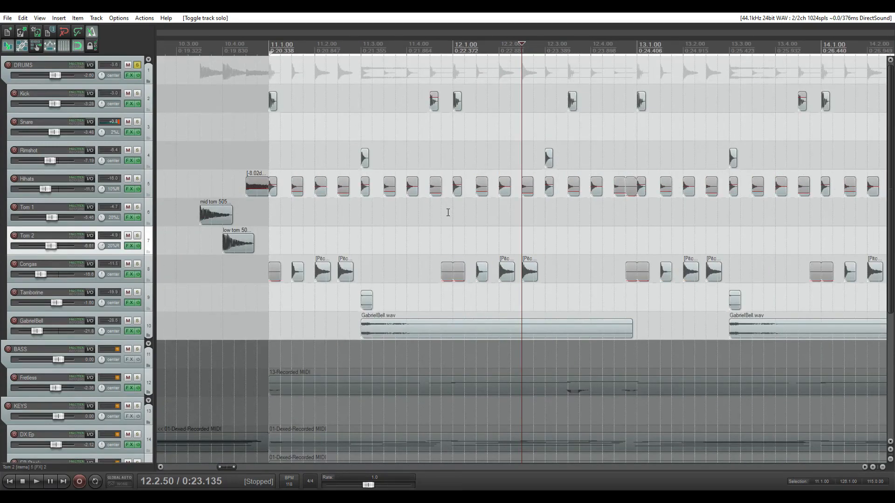
click(270, 206)
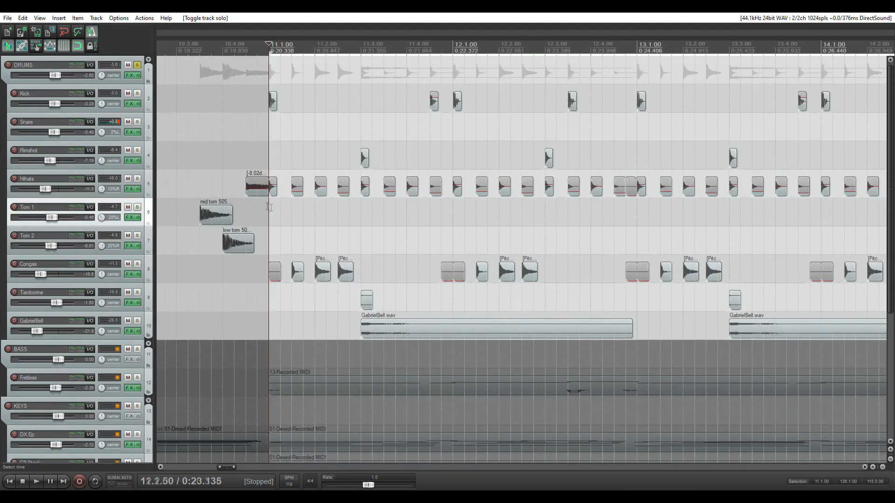
click(138, 178)
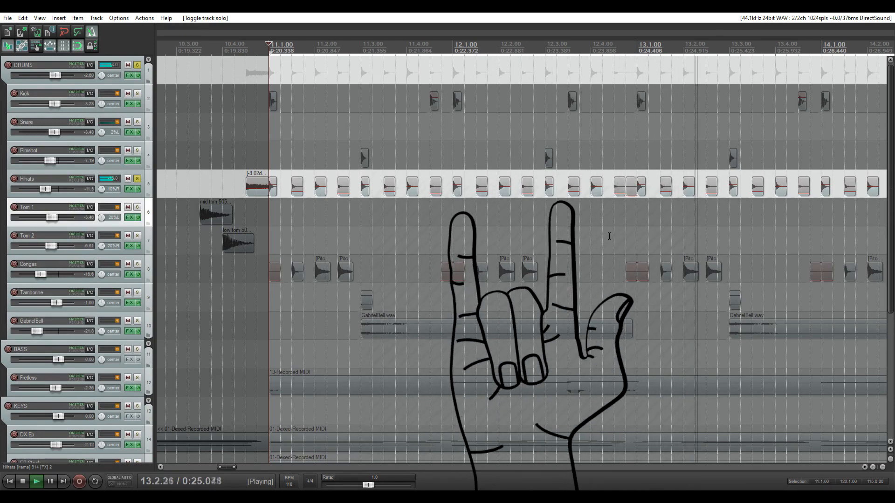
scroll(606, 236, down, 3)
scroll(606, 237, down, 3)
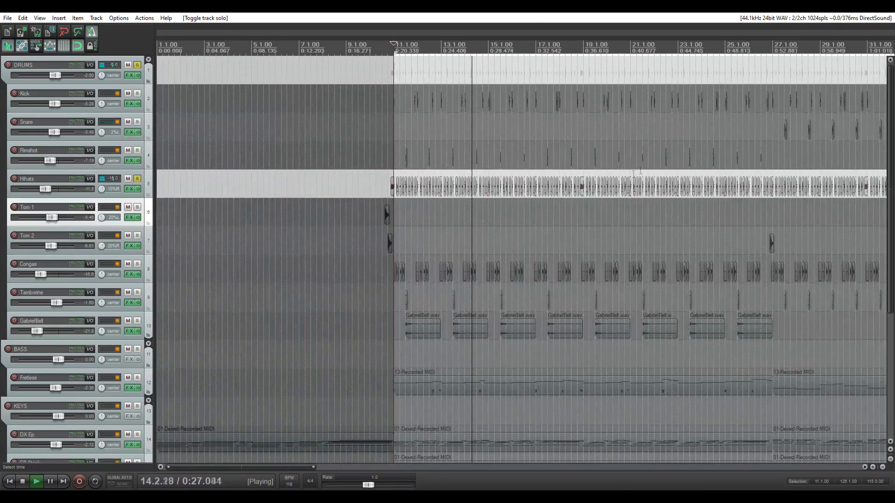
click(565, 216)
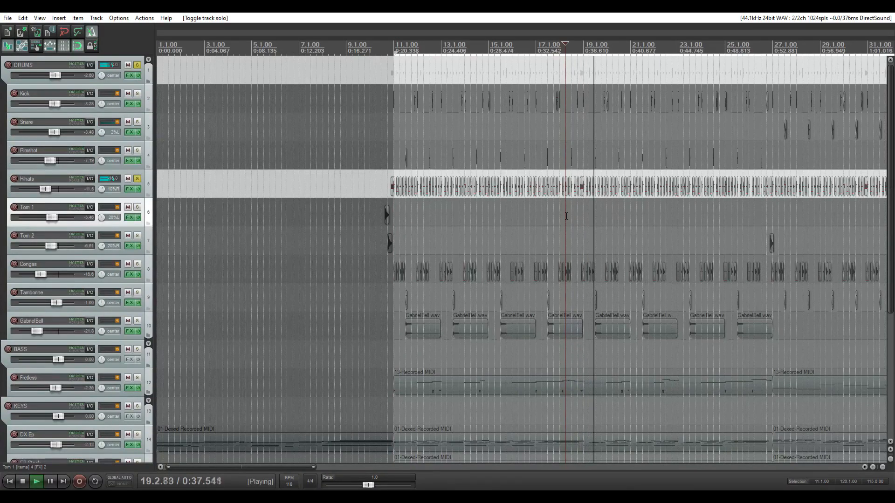
- Show the Hihats' ReaEQ during playback, examine the high-pass frequency, and disable high-pass band 1 for comparison
click(130, 189)
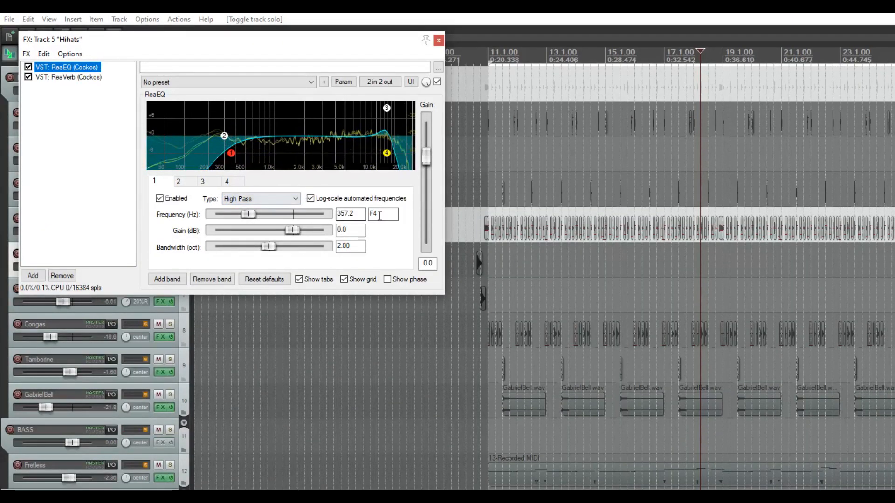
double_click(353, 214)
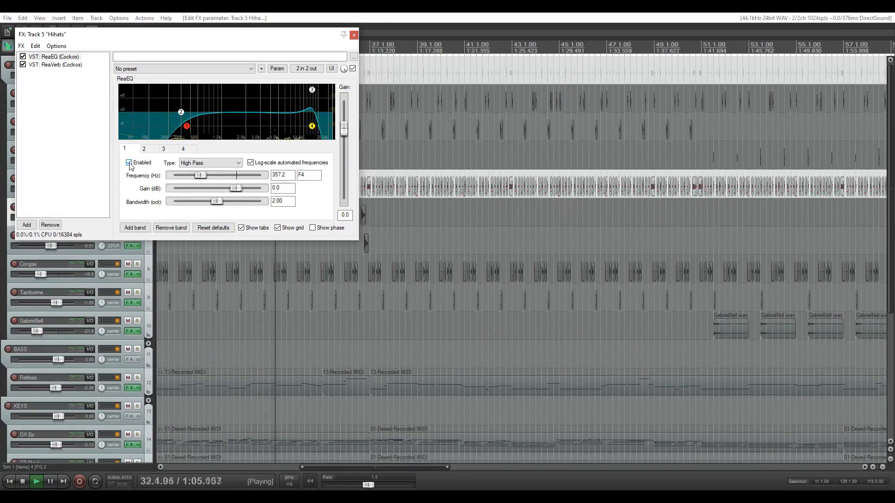
click(129, 163)
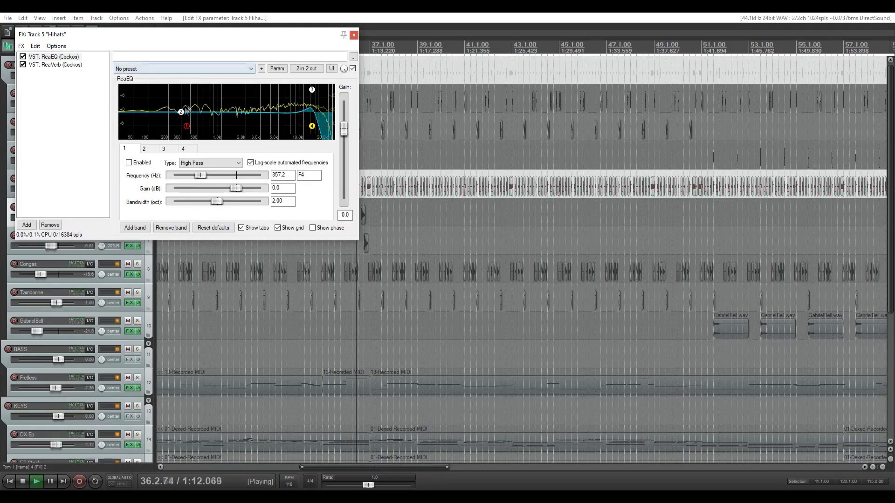
- Sweep ReaEQ band 2 with a narrow 0.20-octave, 21.4 dB boost around 262.5 Hz, and disable the band
drag(268, 160, 269, 138)
scroll(181, 98, down, 5)
drag(182, 98, 233, 83)
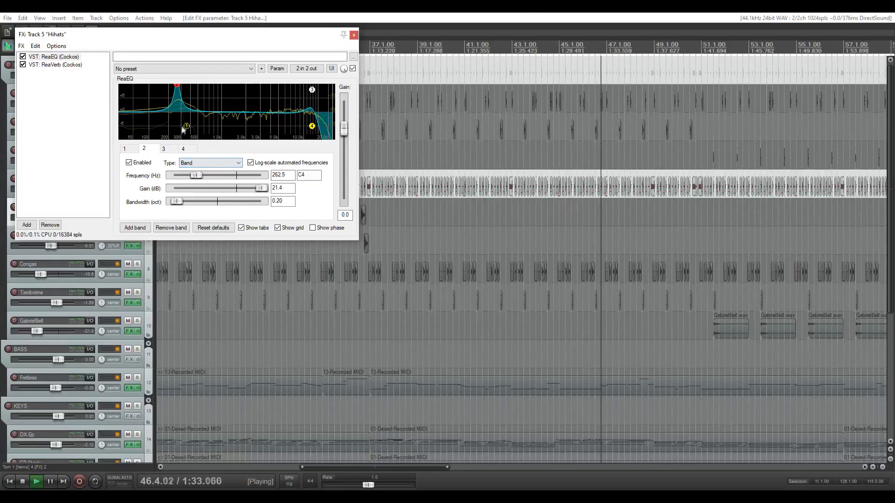
click(130, 161)
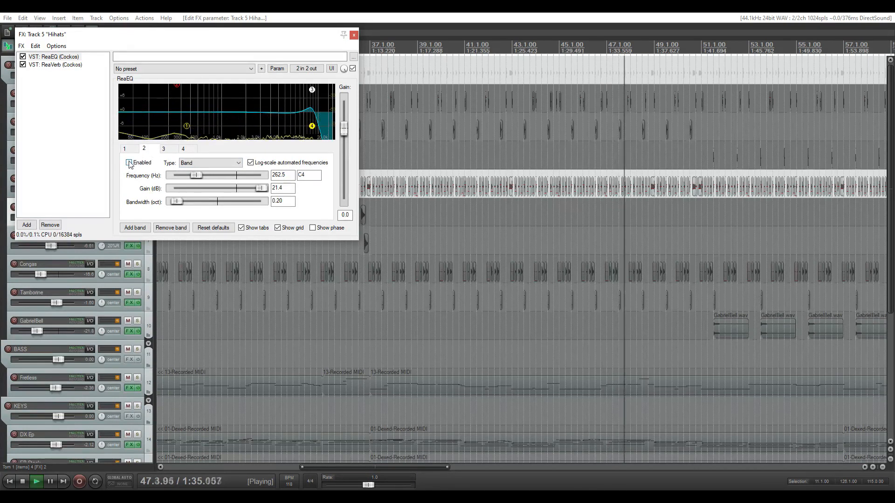
- Re-enable the Hihats' high-pass band, and examine the frequencies of band 3 and the low-pass band
click(125, 148)
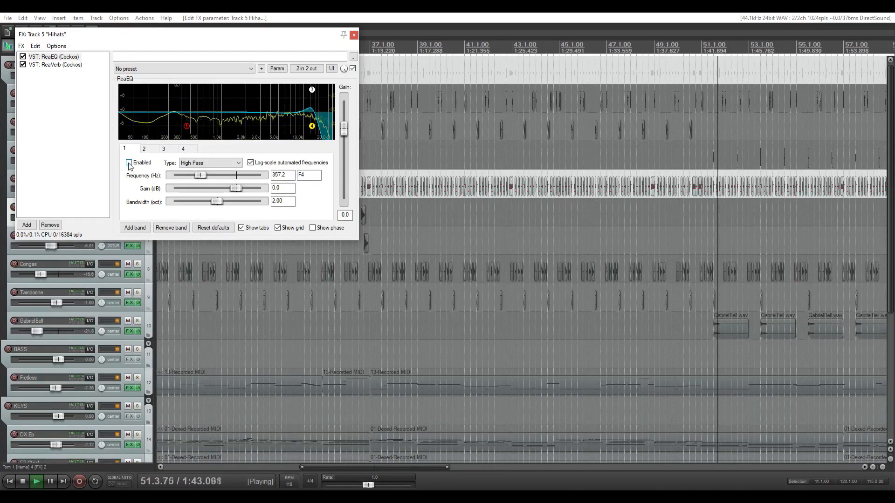
click(129, 163)
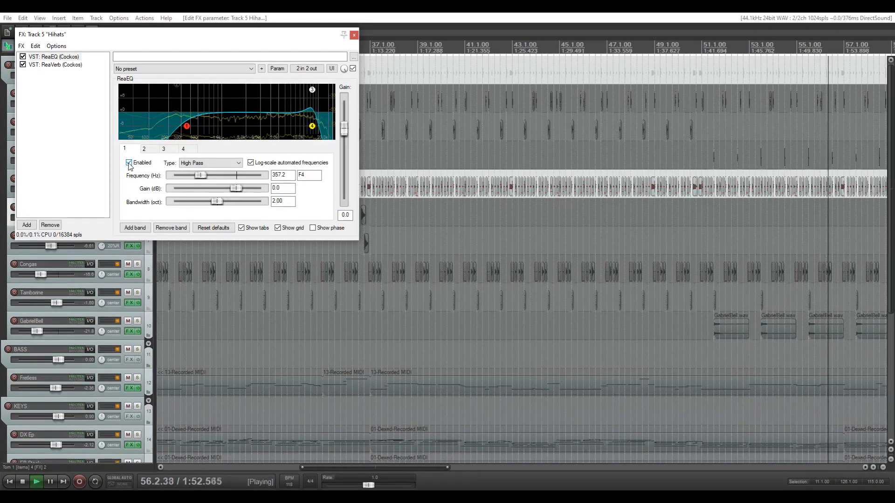
click(166, 150)
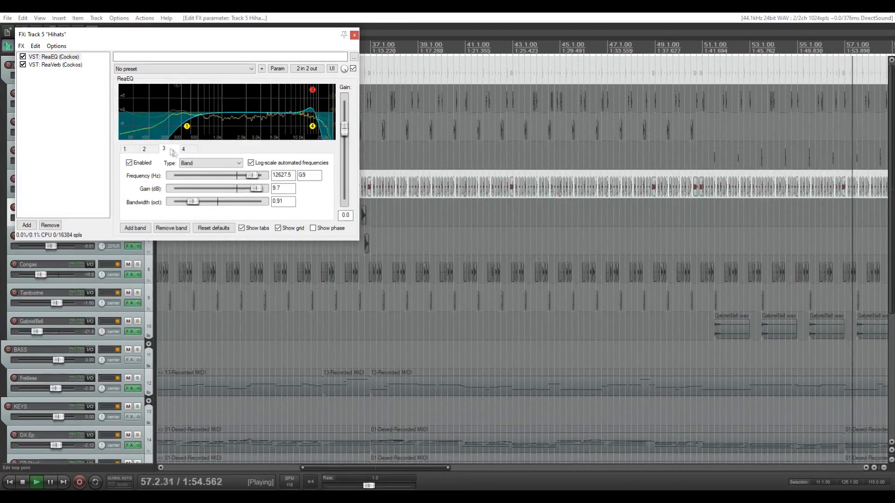
double_click(276, 175)
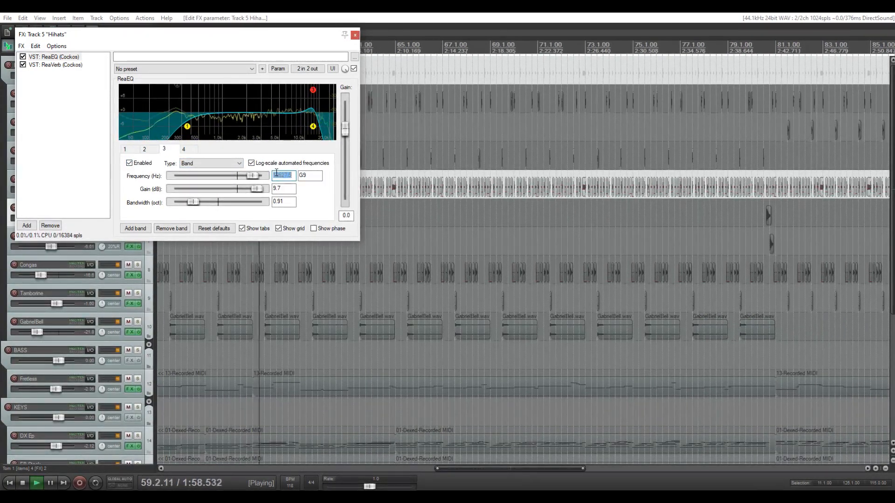
click(313, 126)
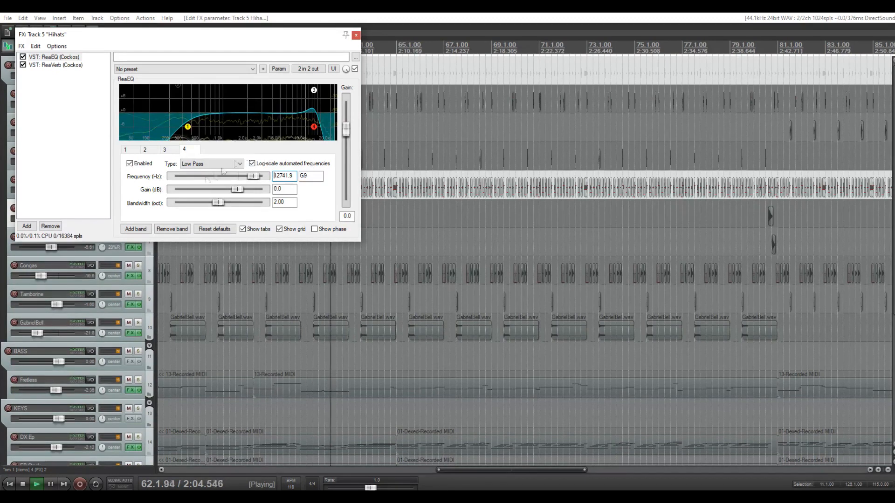
- Examine the Hihats' ReaVerb wet level, close the effects window, stop playback, and clear the short time selection before 56.2.00
click(44, 65)
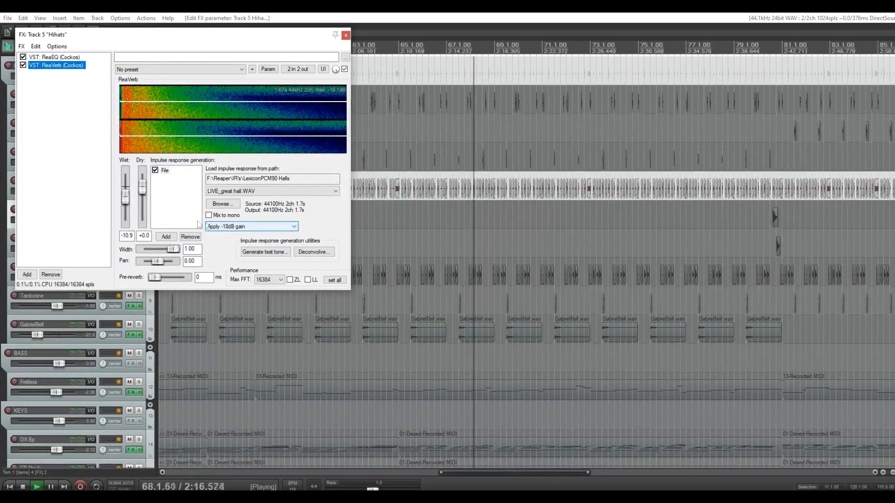
double_click(127, 235)
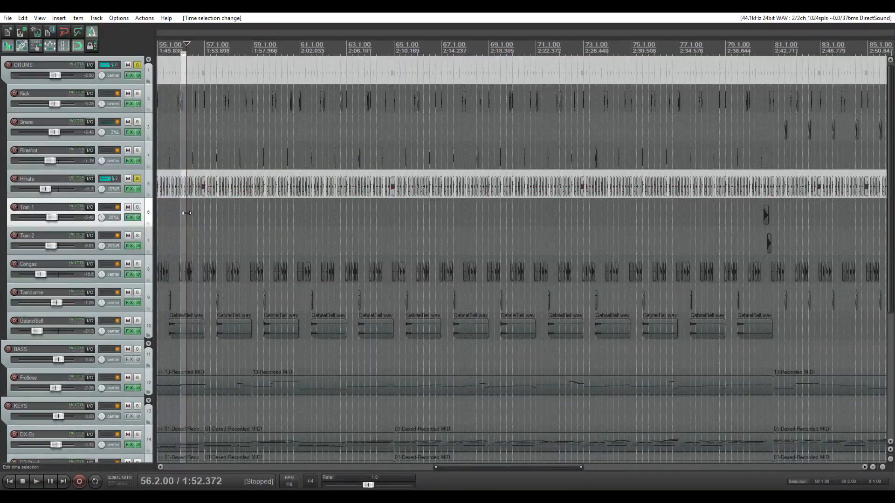
click(182, 53)
- Solo the Tom 1 and Tom 2 tracks instead of the Hihats, and audition their fill from 10.3.00
scroll(194, 176, down, 5)
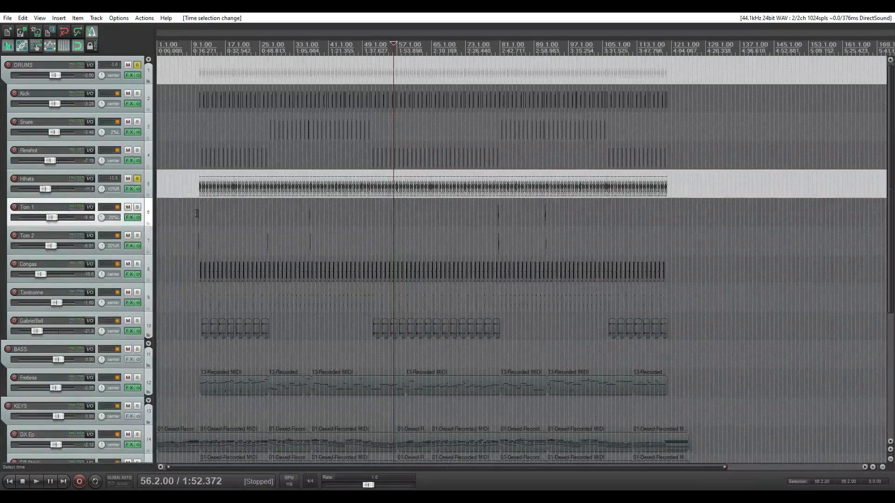
scroll(371, 269, up, 5)
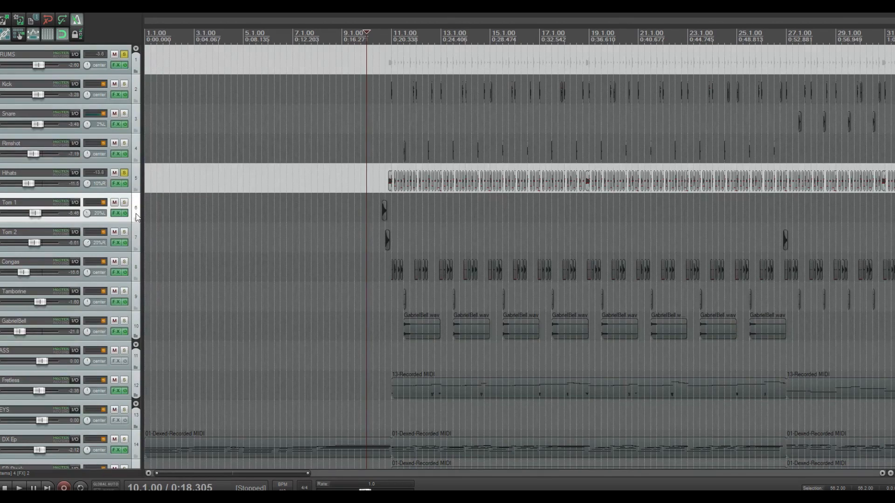
shift+click(135, 227)
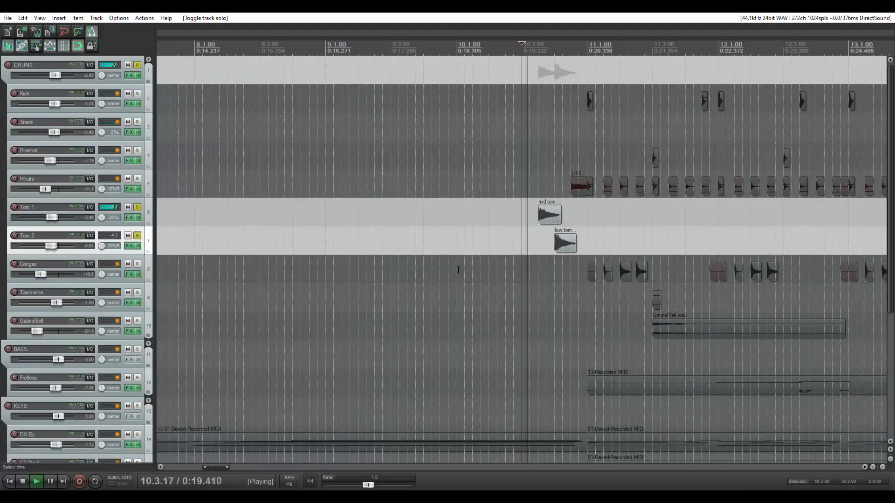
key(space)
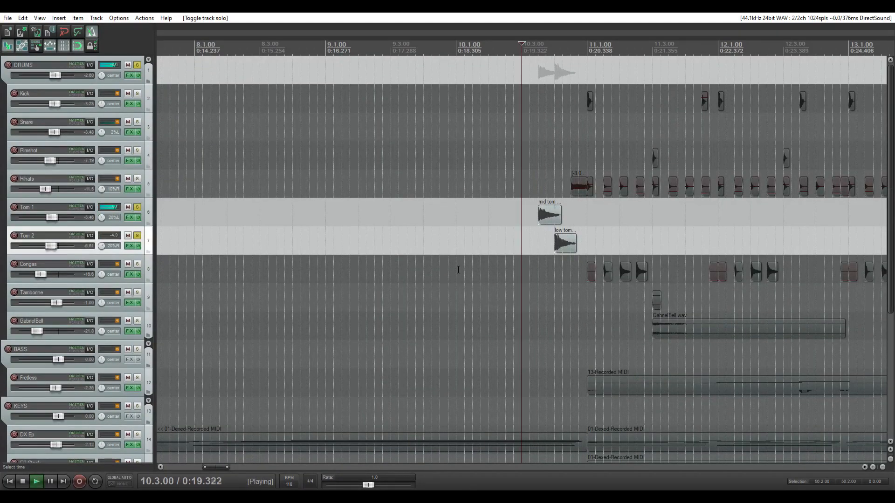
key(space)
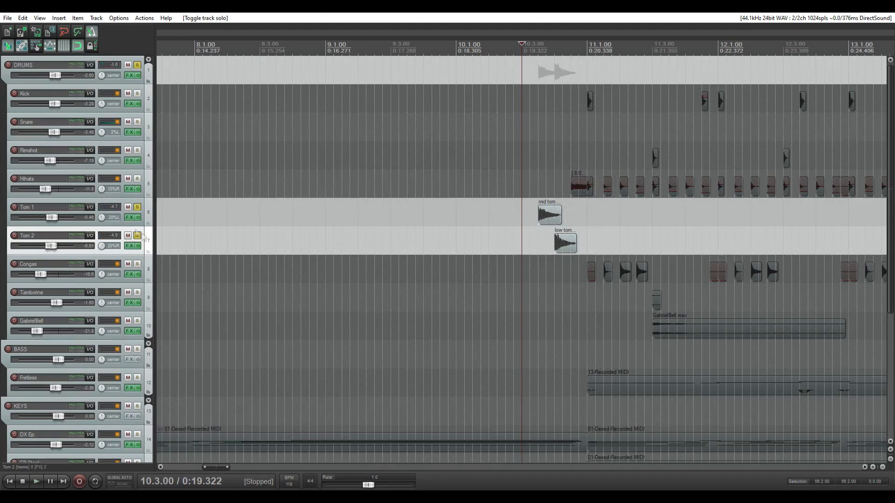
- Compare the high-pass and low-pass frequencies of ReaEQ on Tom 1 and Tom 2, and close the Tom 2 effects window
click(129, 218)
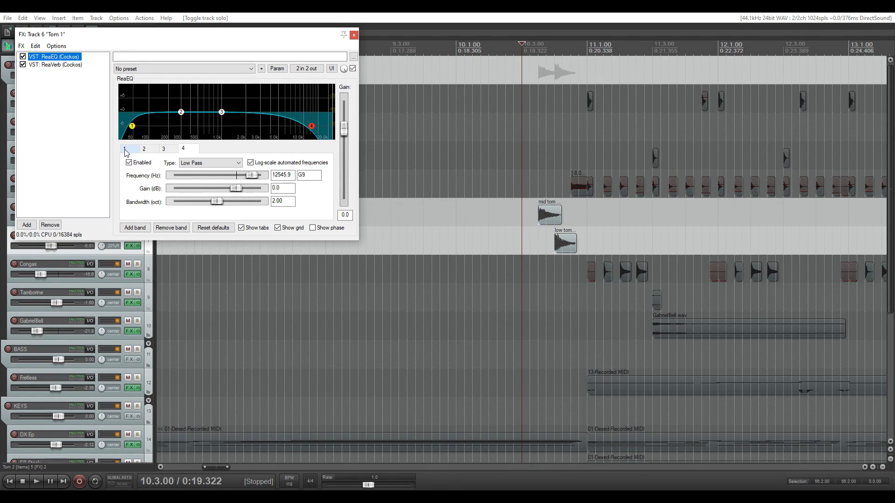
click(124, 149)
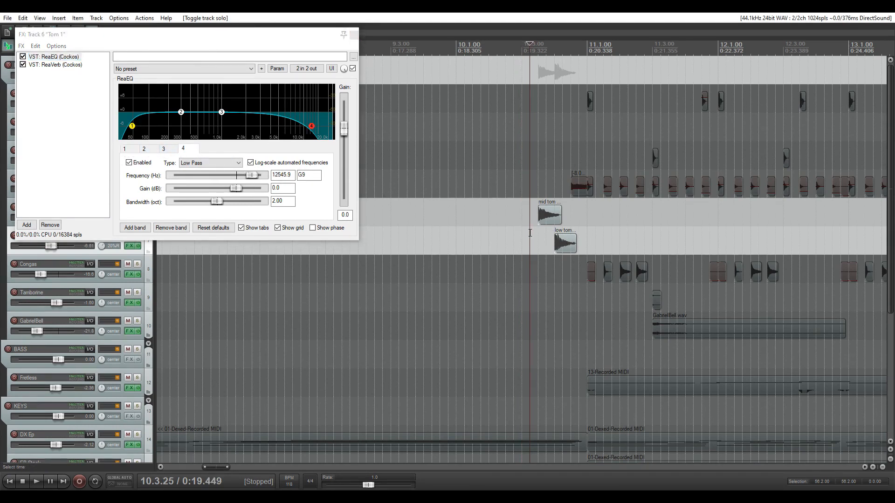
key(space)
drag(149, 32, 332, 13)
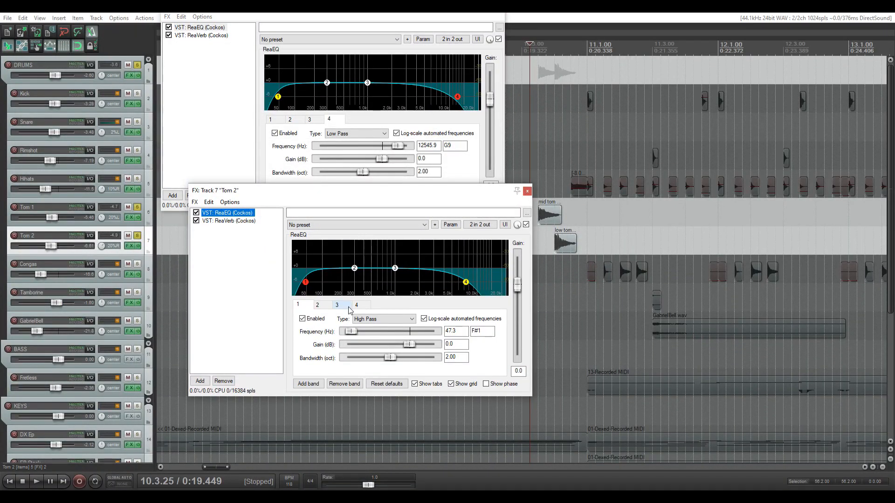
click(275, 122)
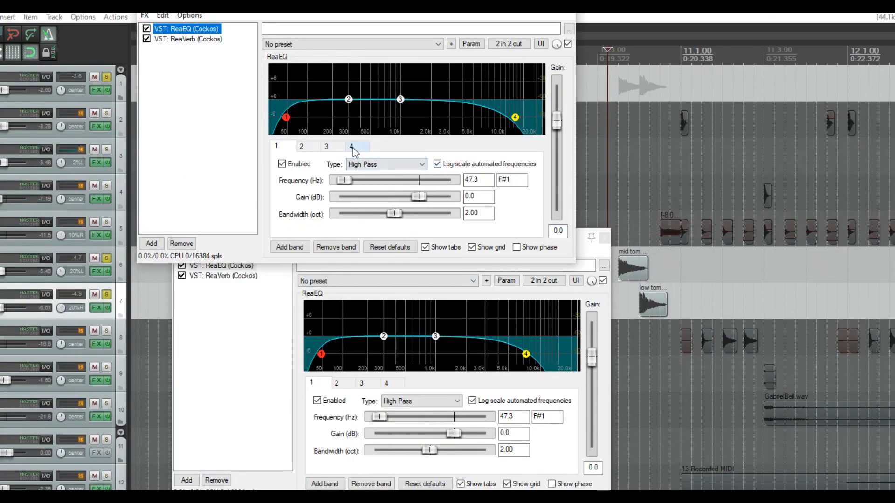
click(353, 149)
click(389, 385)
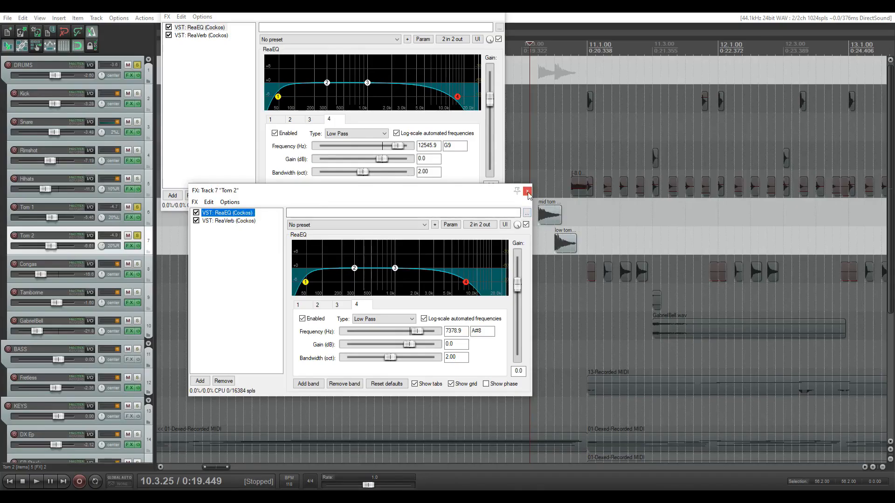
click(527, 191)
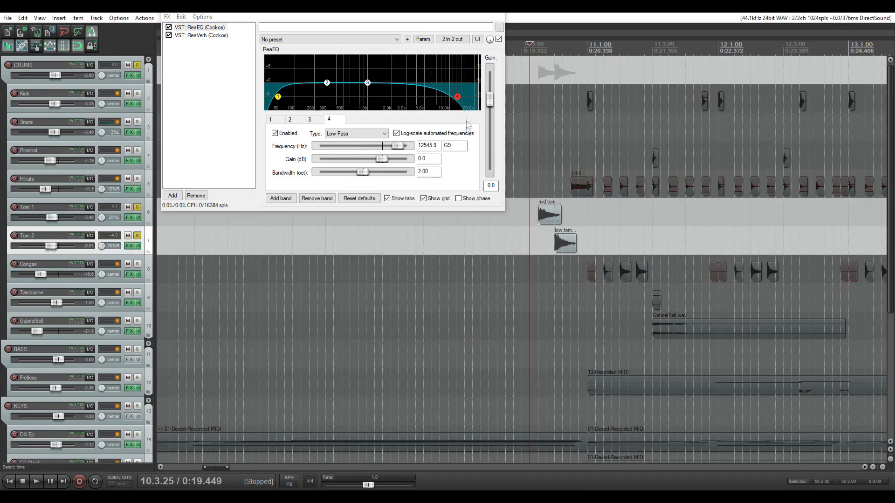
- Examine Tom 1's ReaVerb settings and audition the soloed tom fill from 10.3.25
click(193, 36)
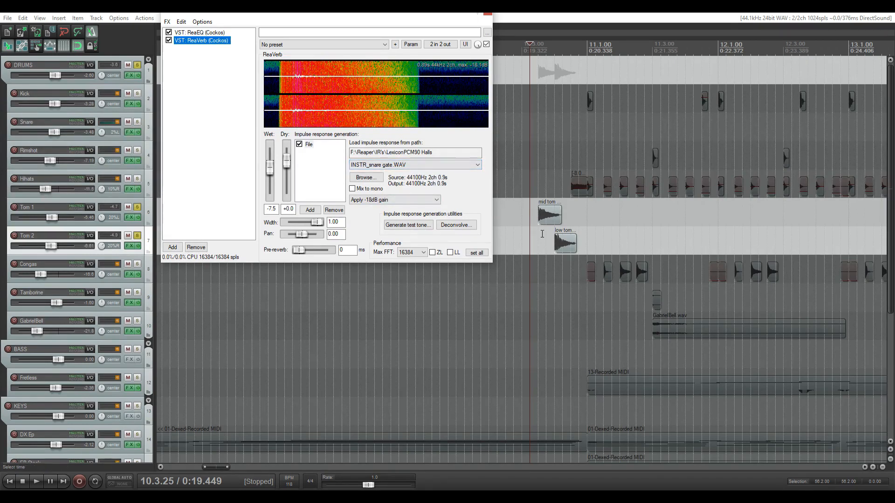
key(space)
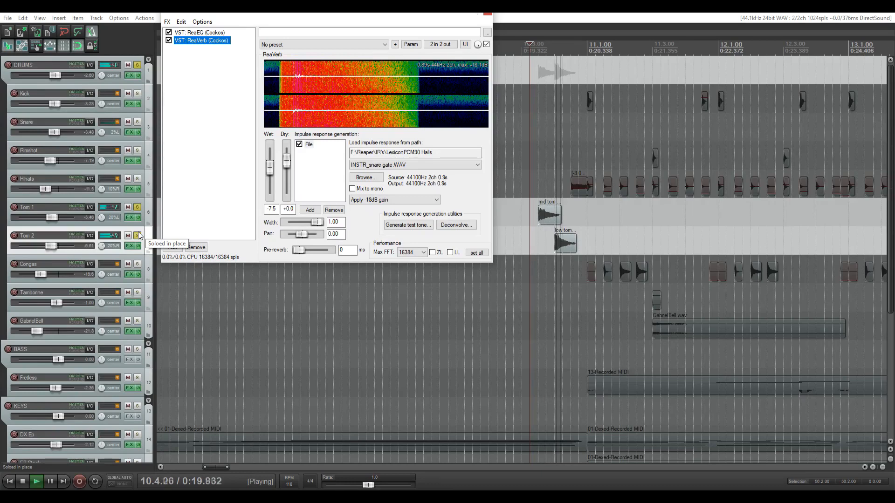
key(space)
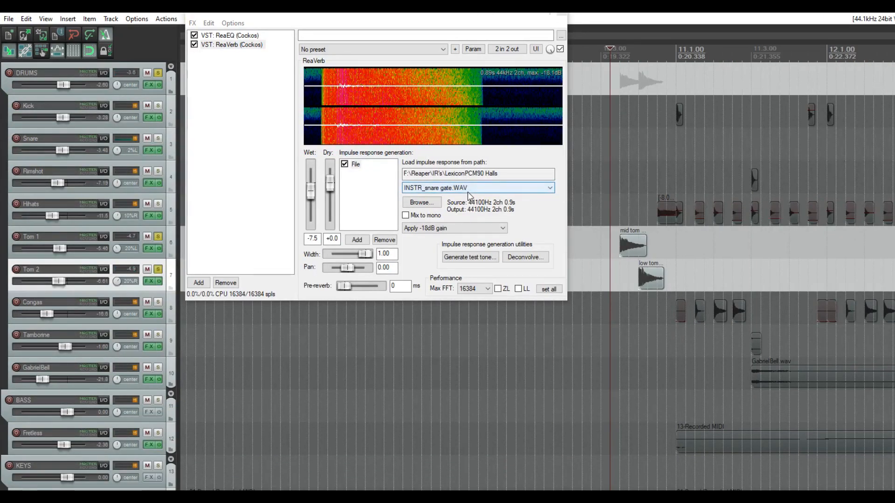
- Load the impulse response CUSTOM_nonlinear 1.WAV in Tom 1's ReaVerb, and audition Tom 1 without Tom 2 soloed
click(444, 189)
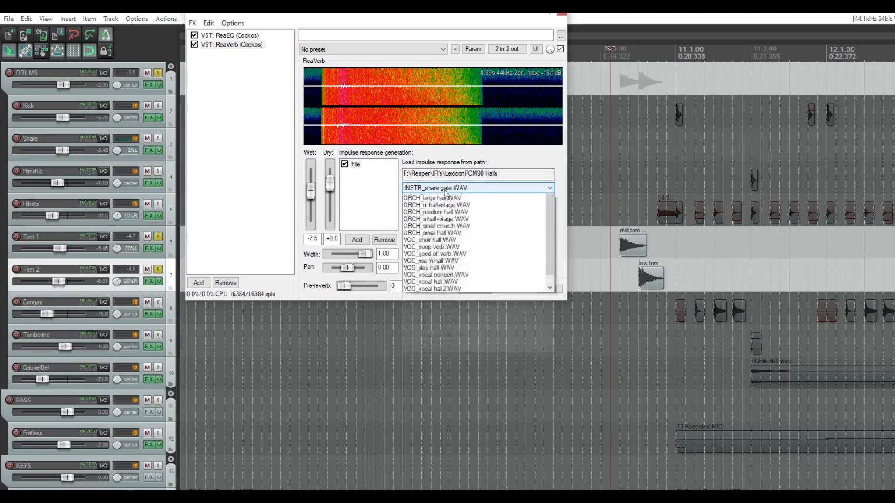
scroll(444, 226, up, 3)
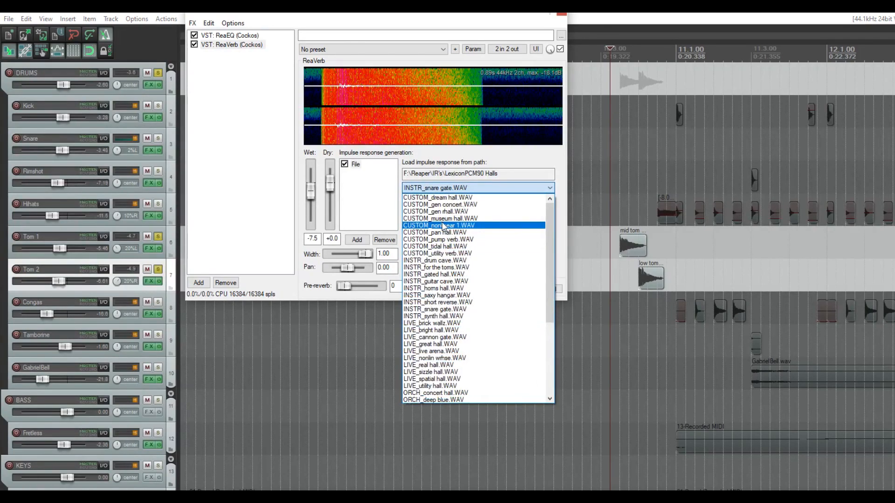
click(444, 226)
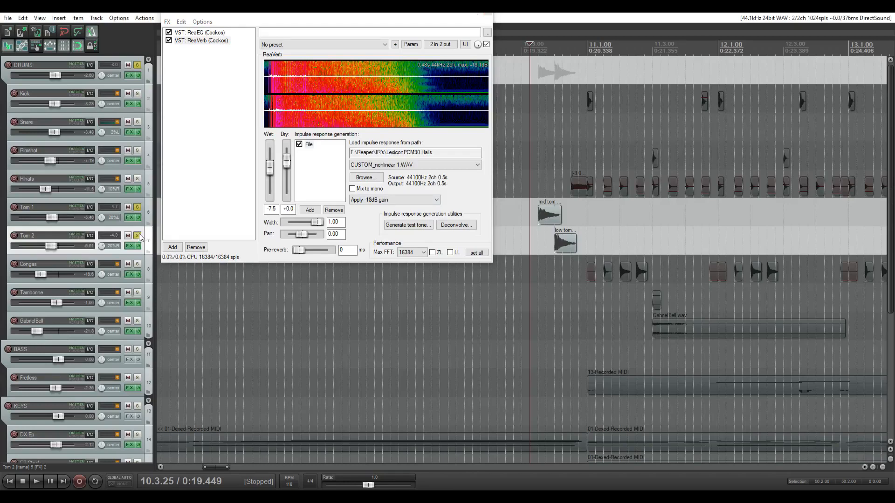
click(160, 268)
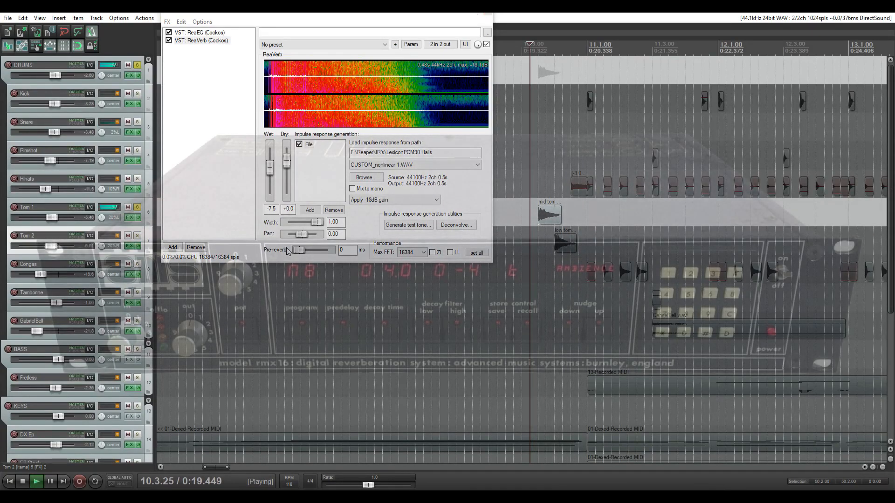
key(space)
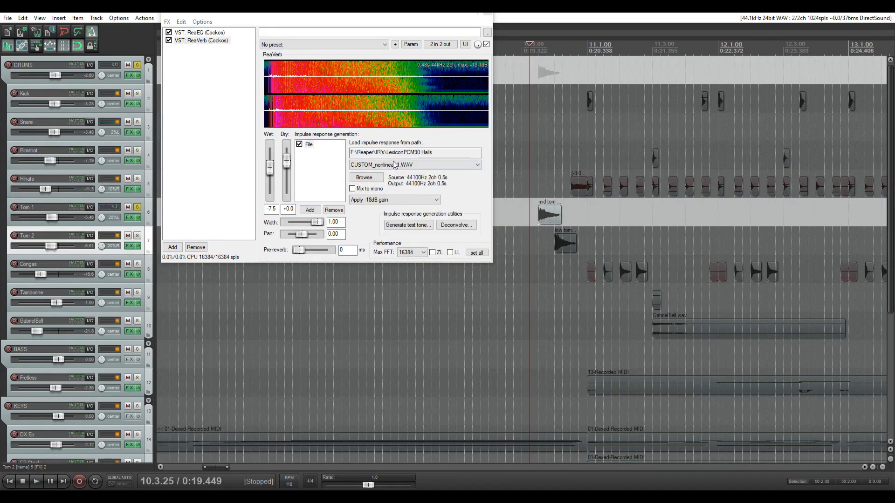
- Set Tom 1's ReaVerb impulse response back to INSTR_snare gate.WAV and audition the tom hit twice
click(395, 165)
scroll(372, 269, down, 4)
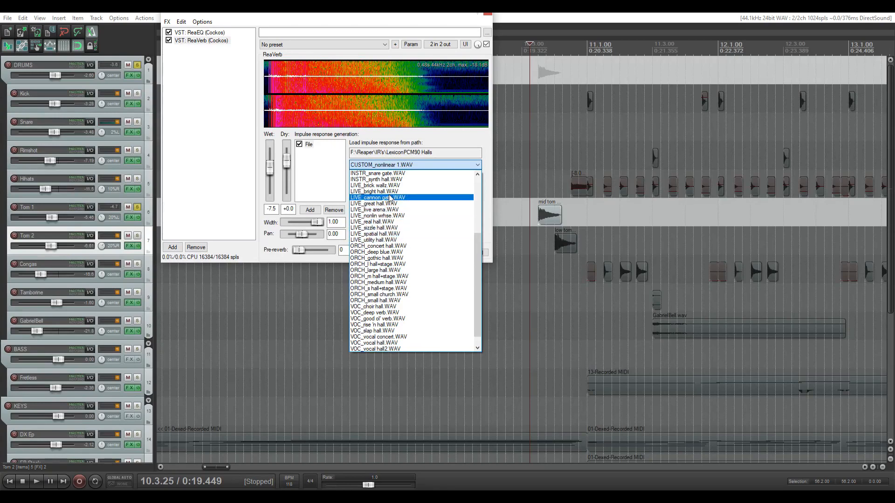
scroll(383, 224, up, 2)
click(385, 211)
key(space)
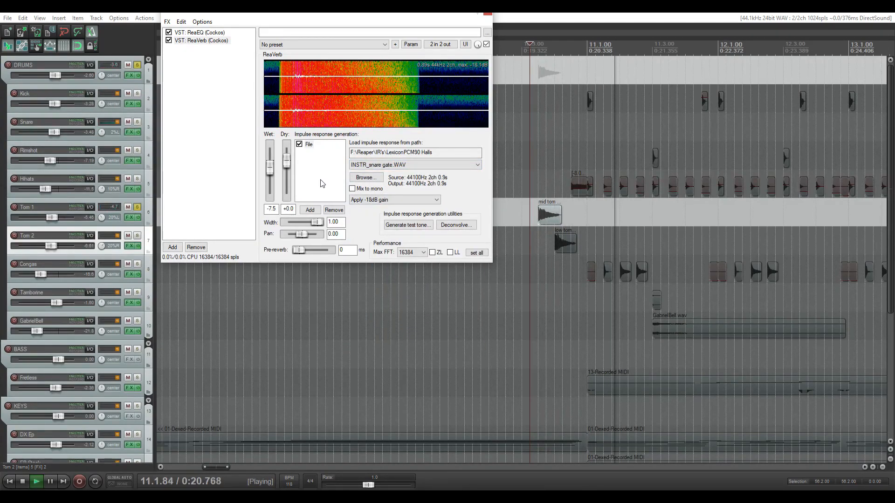
key(space)
key(space)
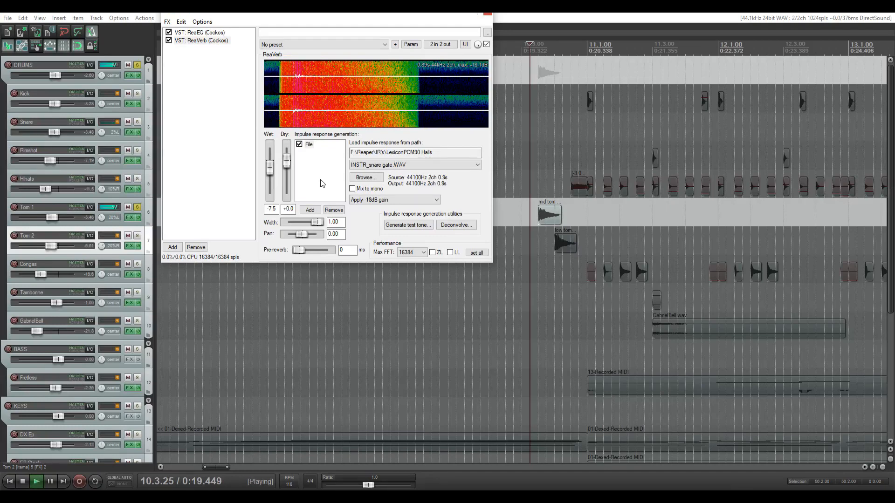
key(space)
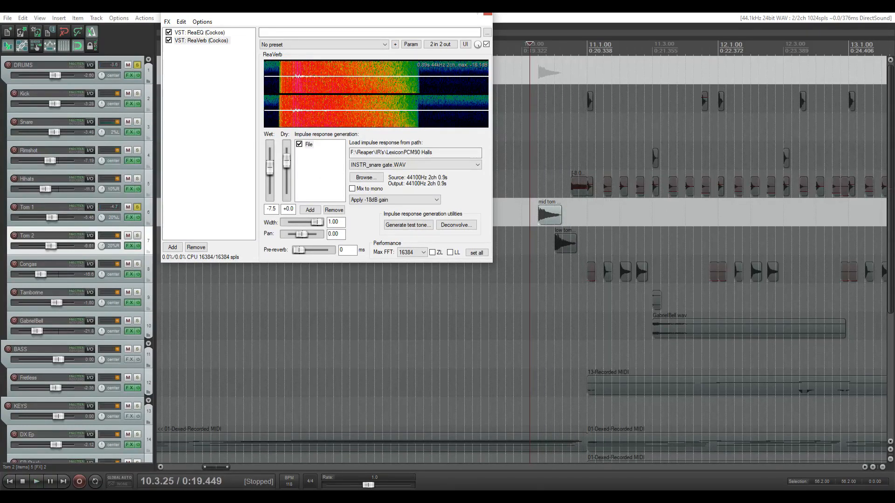
- Close Tom 1's effects window, solo the Congas instead of Tom 1, and audition their pattern from 11.1.00
key(Escape)
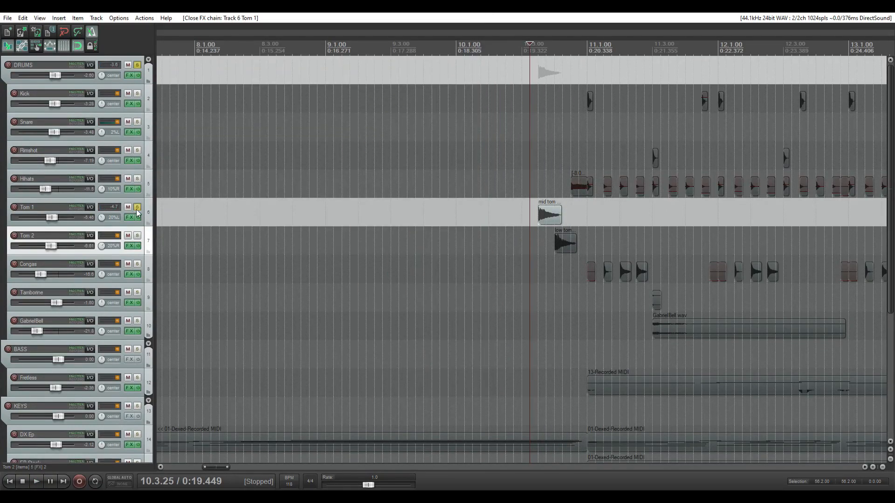
click(137, 210)
scroll(580, 248, down, 3)
click(551, 272)
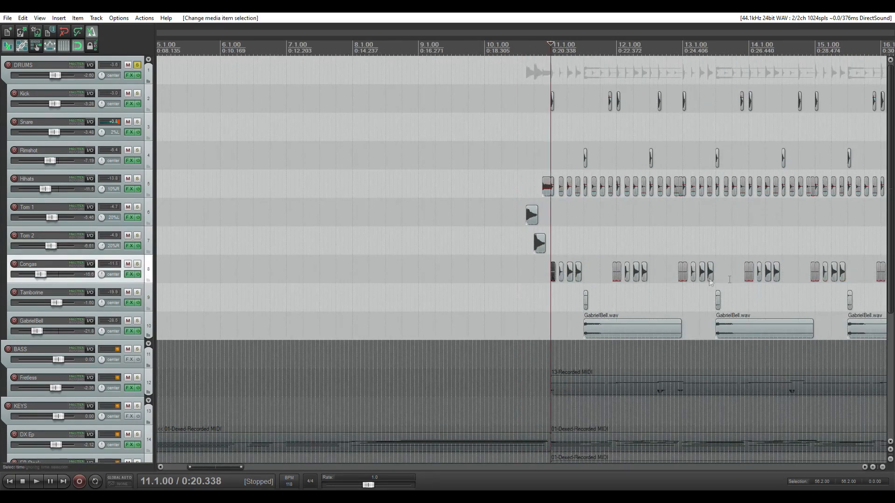
scroll(551, 272, up, 3)
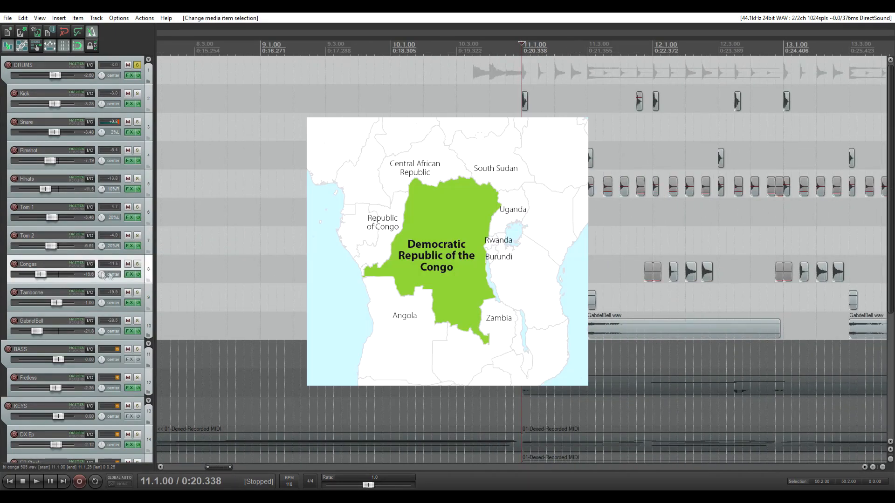
click(137, 266)
key(space)
key(space)
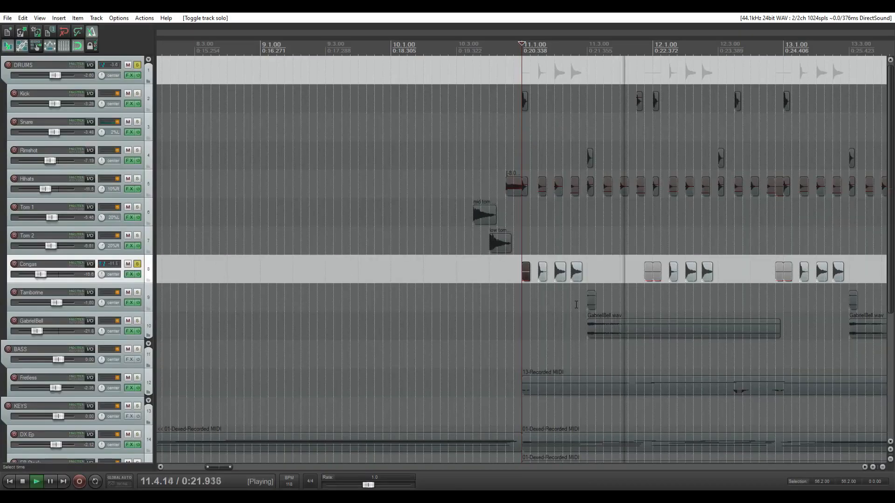
scroll(576, 305, down, 3)
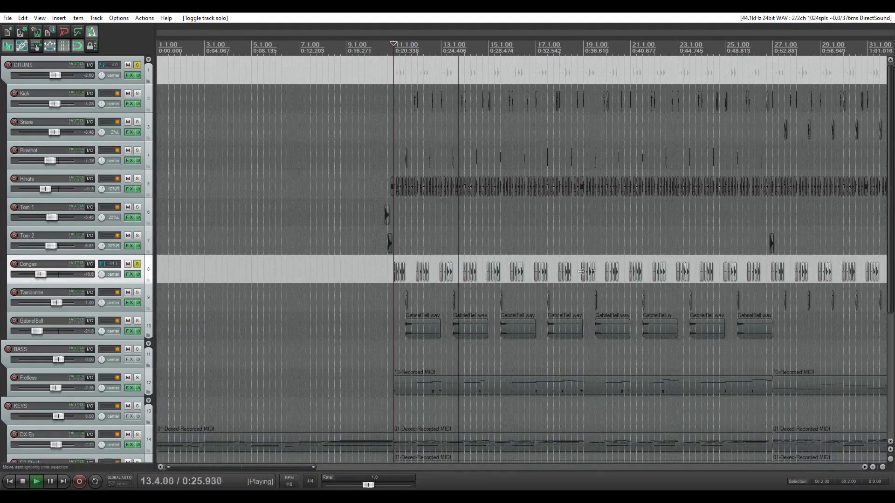
scroll(466, 282, down, 3)
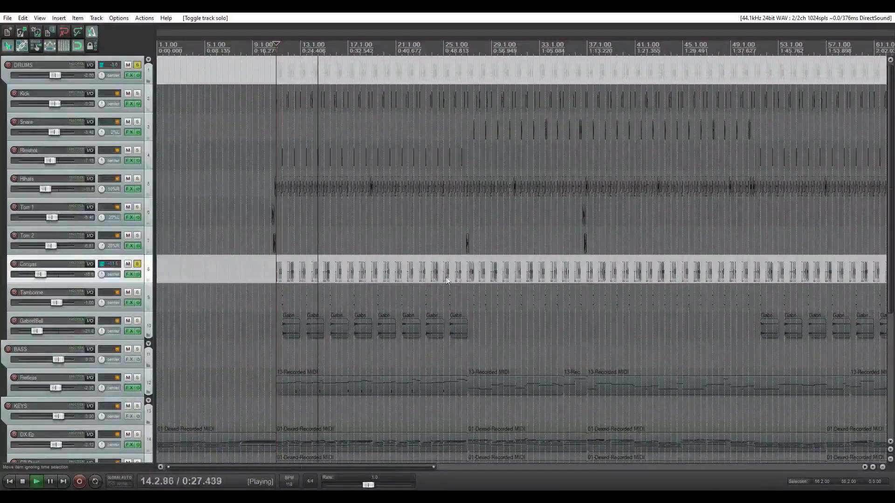
- Examine the Congas' ReaEQ frequencies for the band 3 boost, the high-pass band and the low-pass band during playback
click(129, 275)
mouse_move(202, 113)
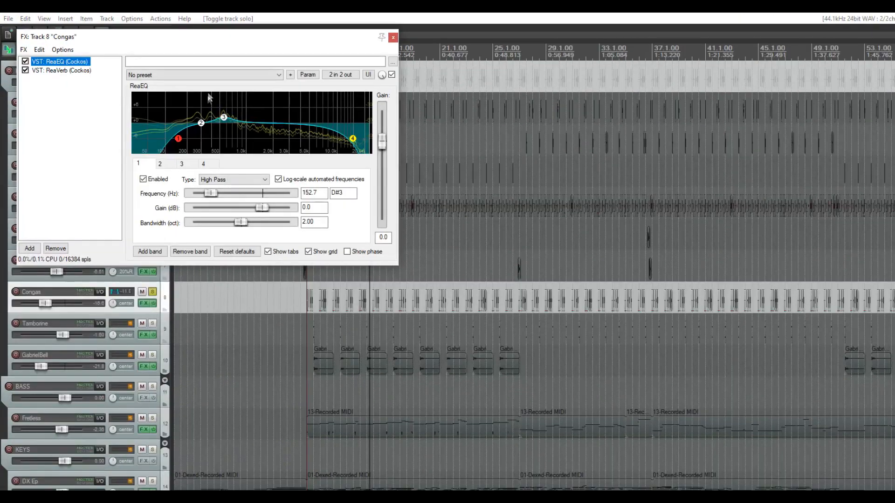
click(224, 119)
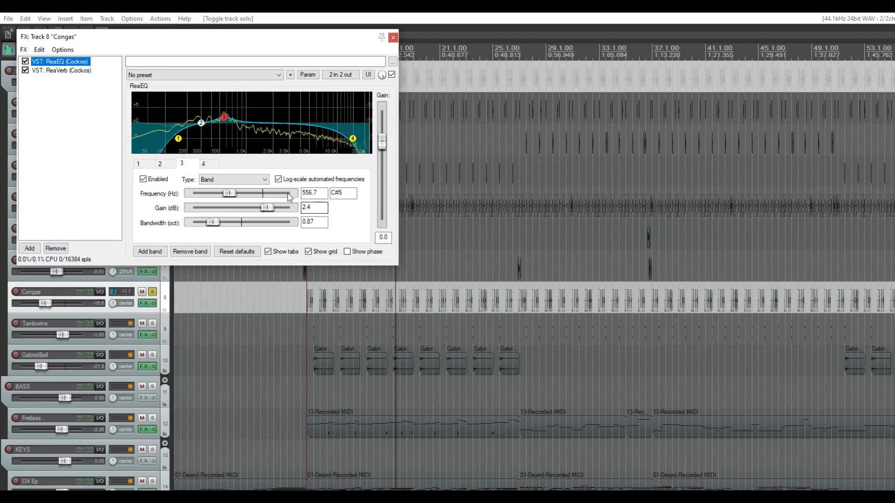
drag(305, 193, 314, 192)
double_click(312, 192)
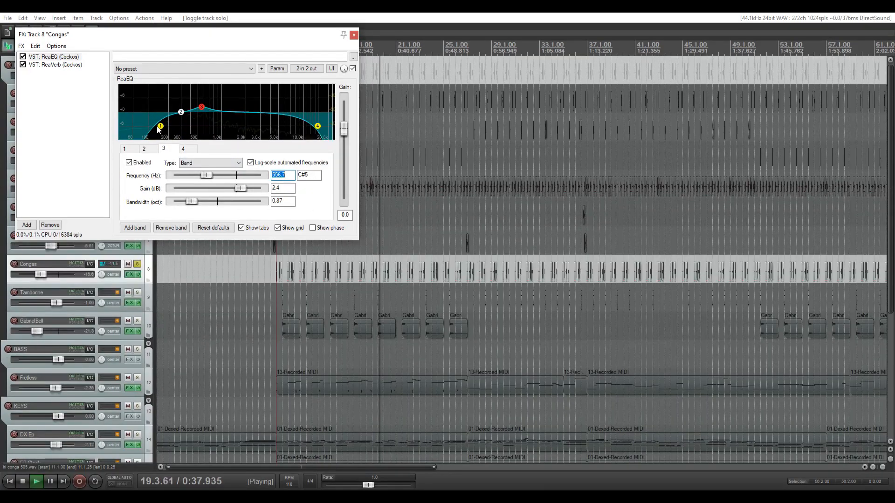
click(129, 151)
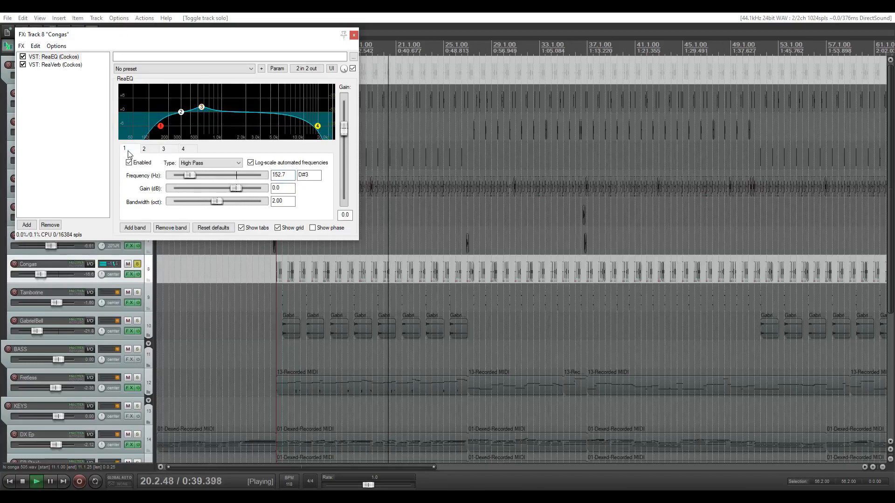
double_click(285, 175)
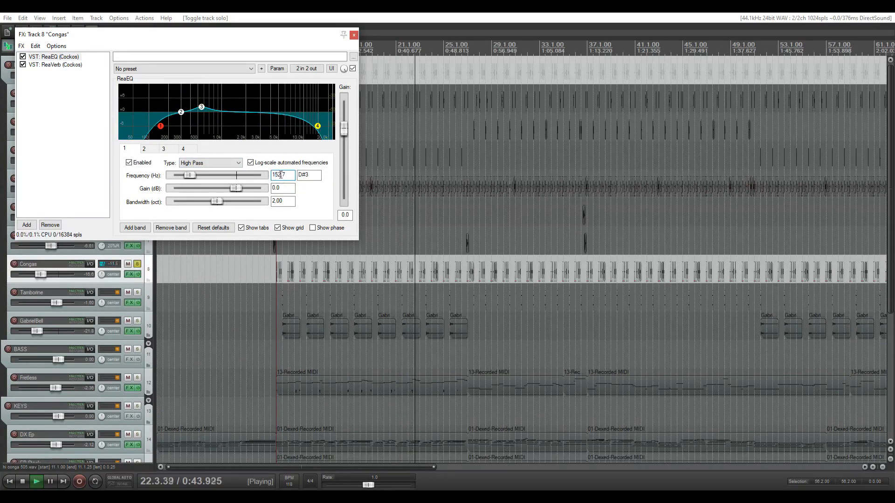
click(183, 149)
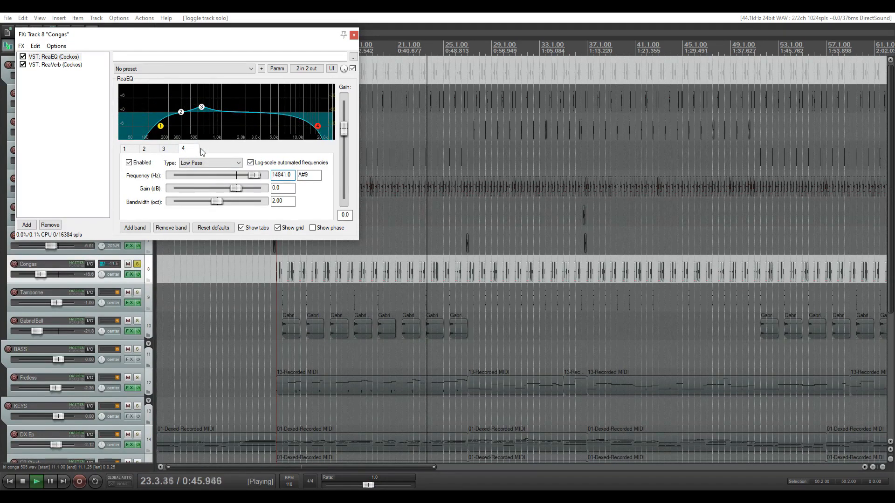
drag(273, 175, 304, 178)
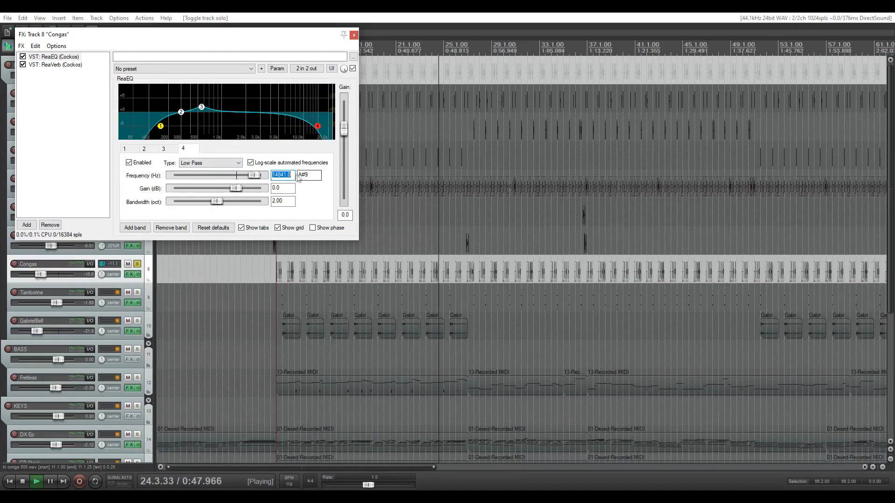
click(277, 176)
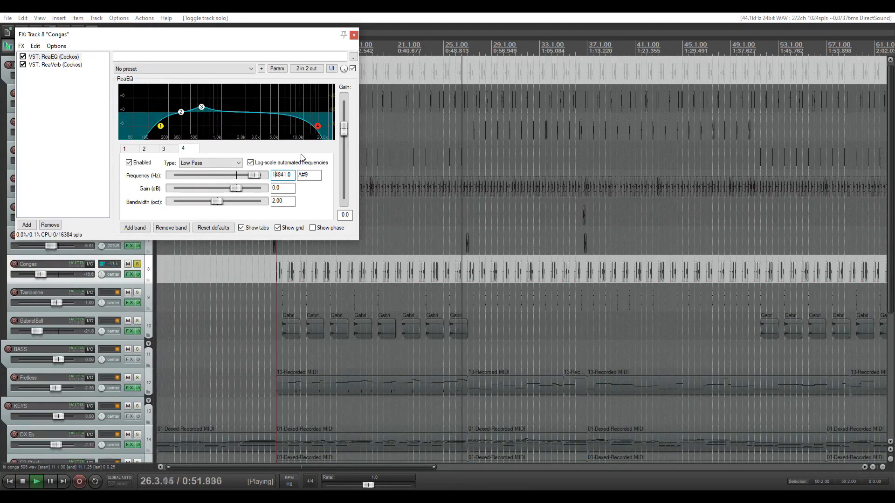
- Examine the Congas' ReaVerb impulse response and wet level, return the cursor to 11.1.00, and close the effects window
click(55, 64)
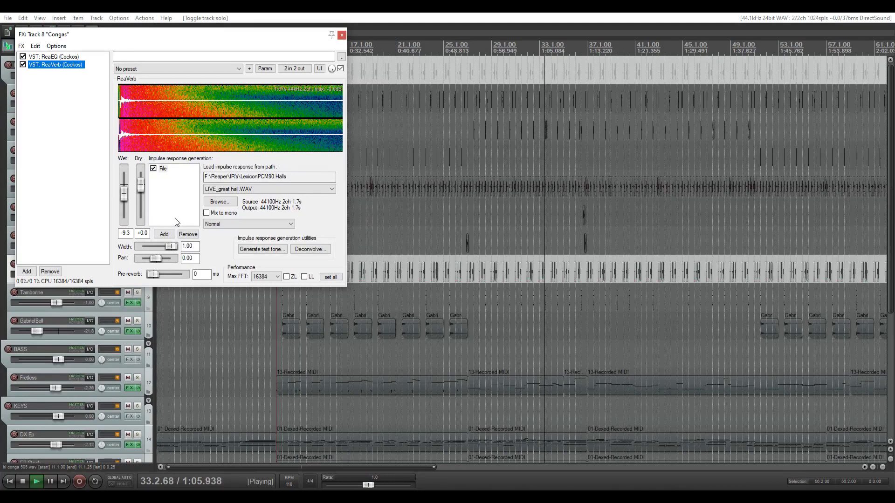
click(277, 307)
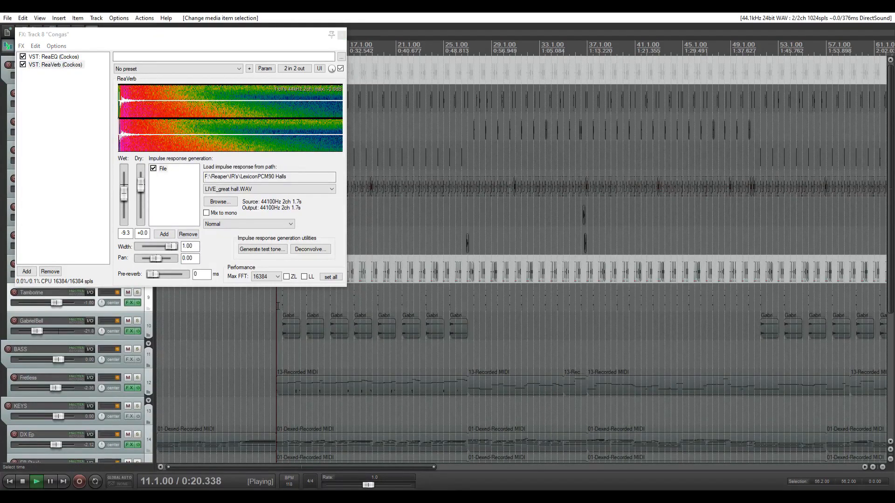
click(341, 35)
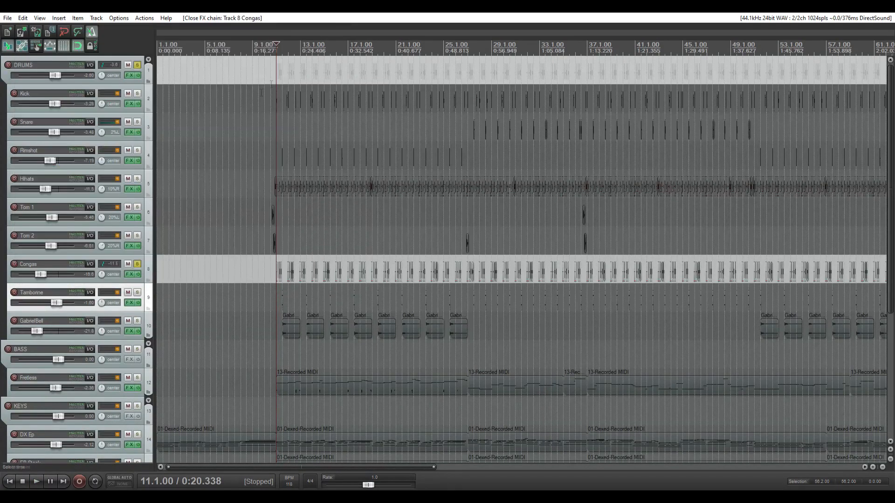
- Solo the Tamborine track instead of the Congas and audition its first hit from 11.1.00
click(137, 293)
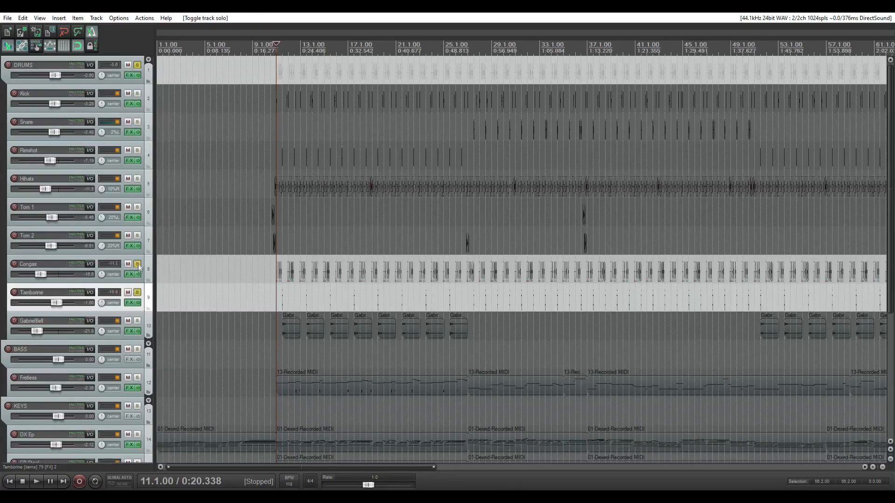
click(138, 265)
scroll(504, 332, up, 5)
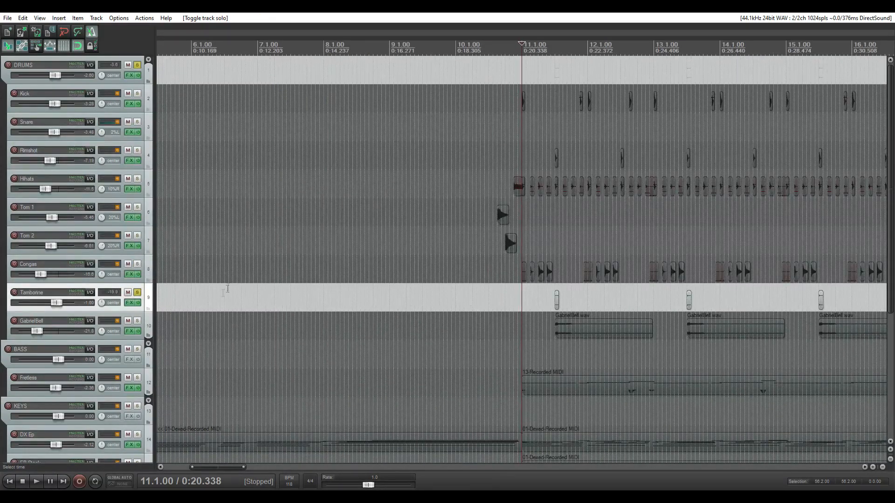
key(space)
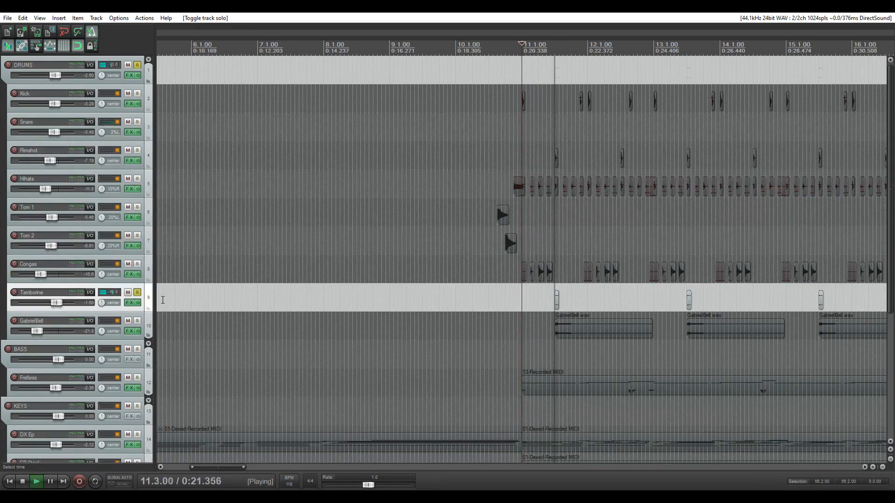
key(space)
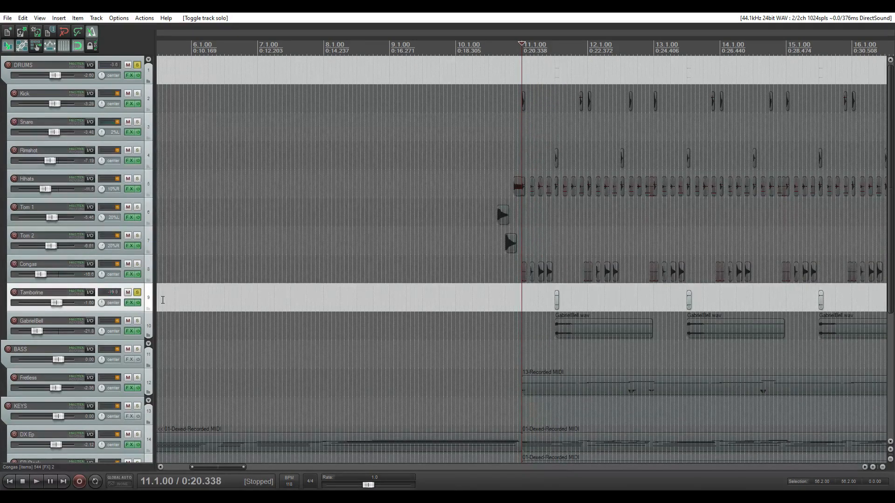
- Open the Tamborine's effects chain and audition its first hit twice from 11.2.25
click(127, 304)
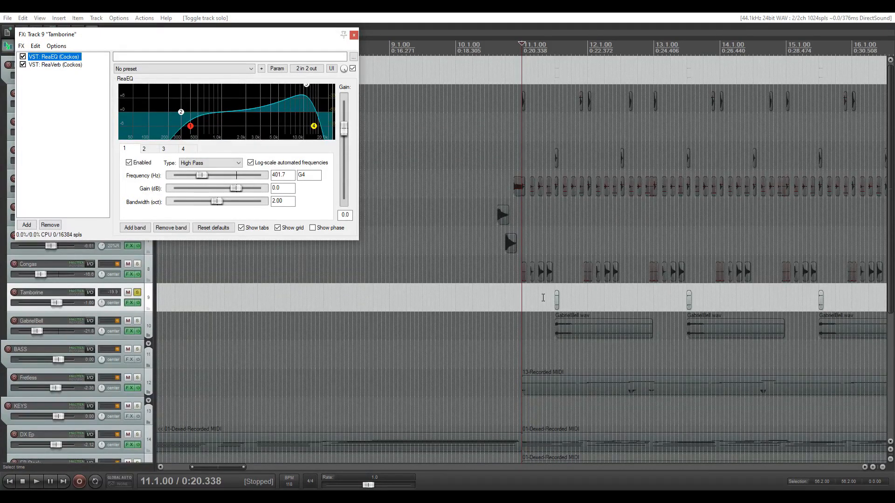
click(543, 298)
scroll(550, 298, up, 4)
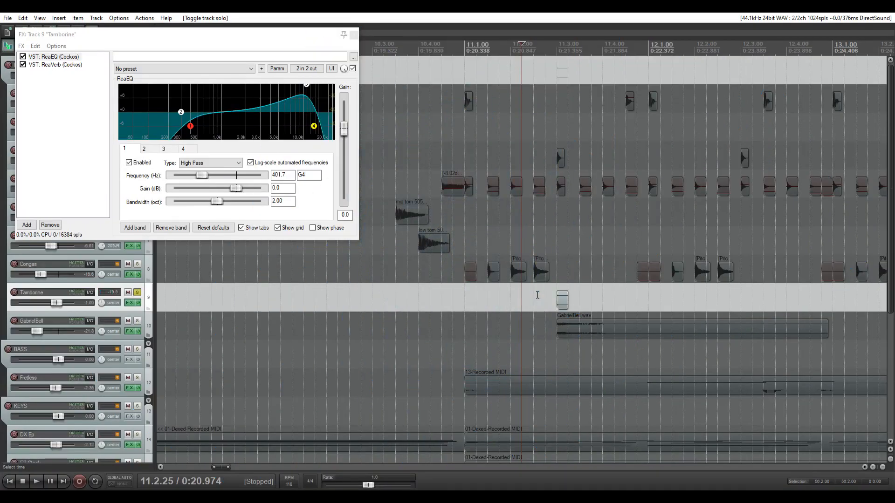
key(space)
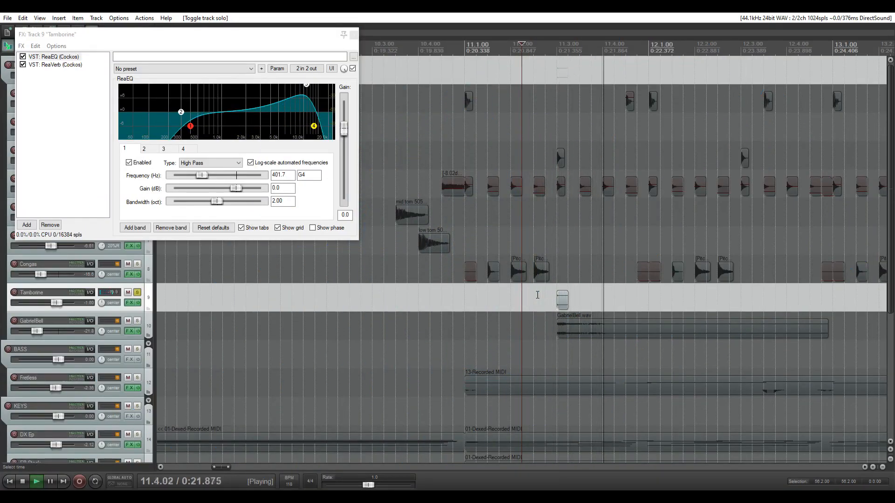
key(space)
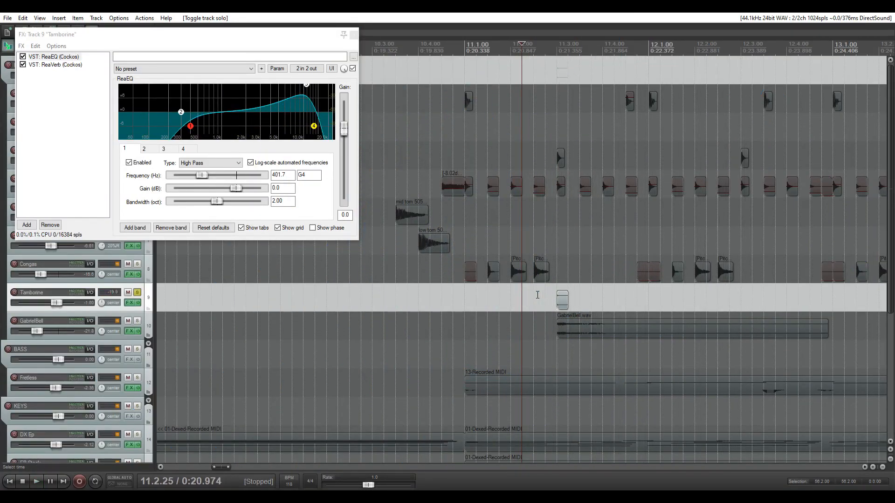
key(space)
key(space)
- Compare the Tamborine hit with ReaEQ bypassed and with ReaEQ enabled, keeping ReaVerb bypassed
click(353, 68)
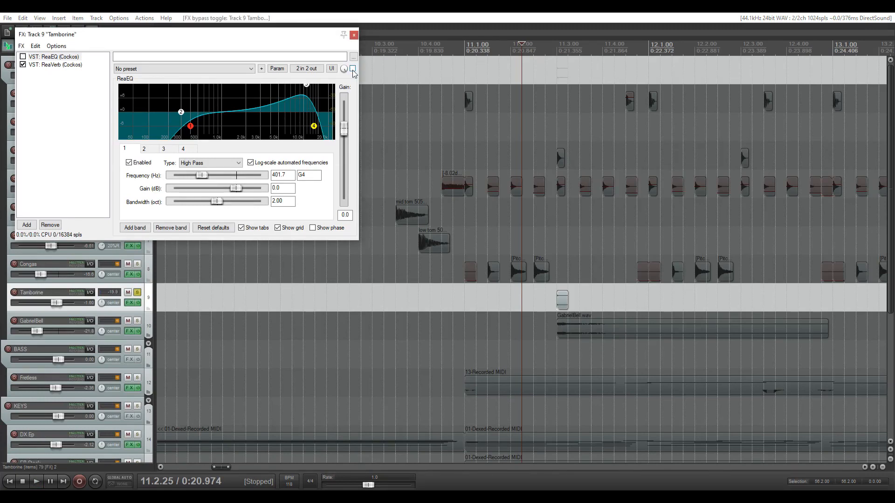
key(space)
key(space)
key(space)
key(space)
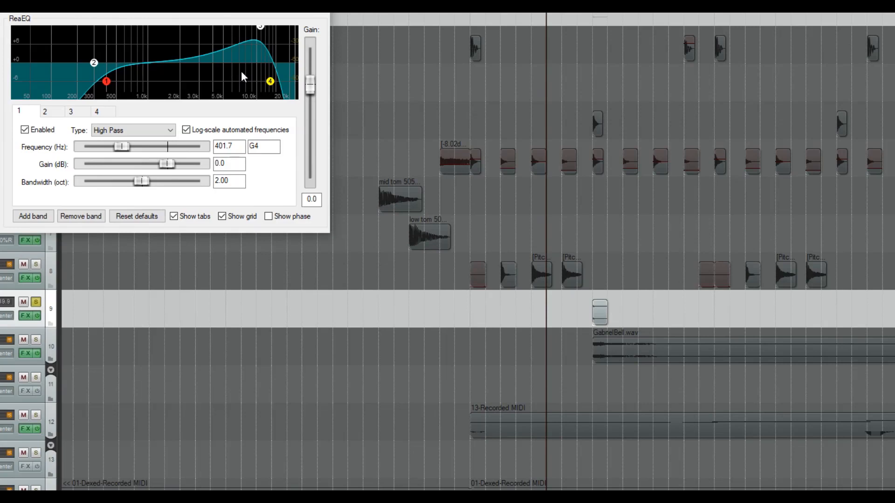
key(space)
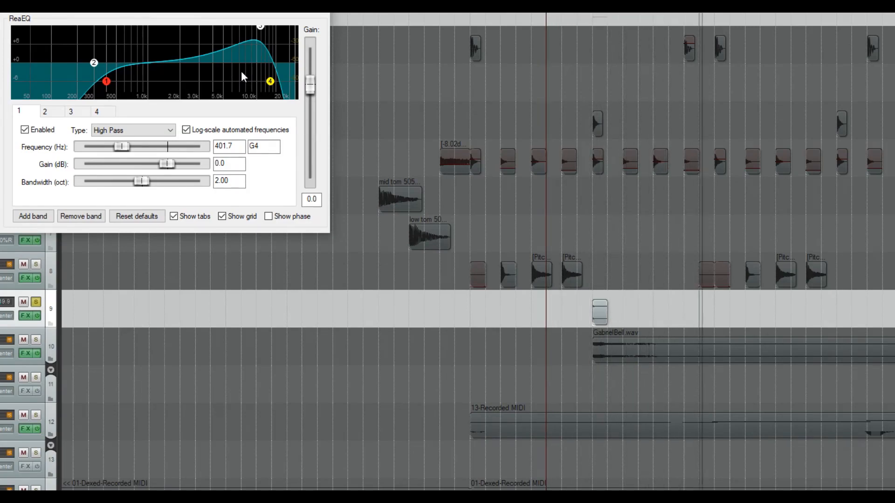
key(space)
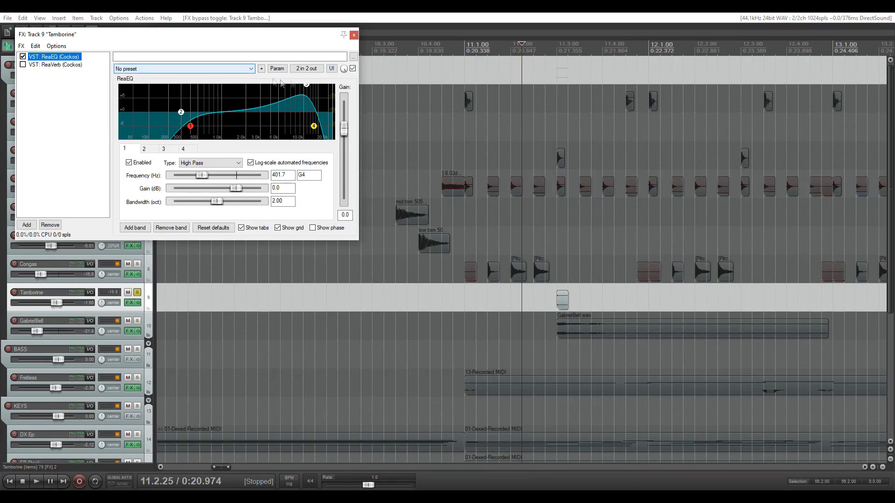
- Examine the Tamborine's ReaEQ settings for the band 3 boost, the high-pass band and the low-pass band, and audition the hit
click(162, 149)
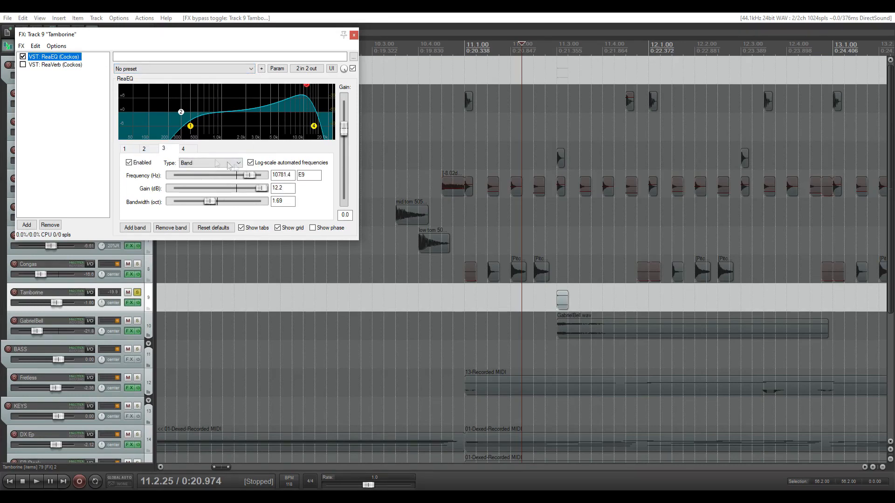
double_click(276, 189)
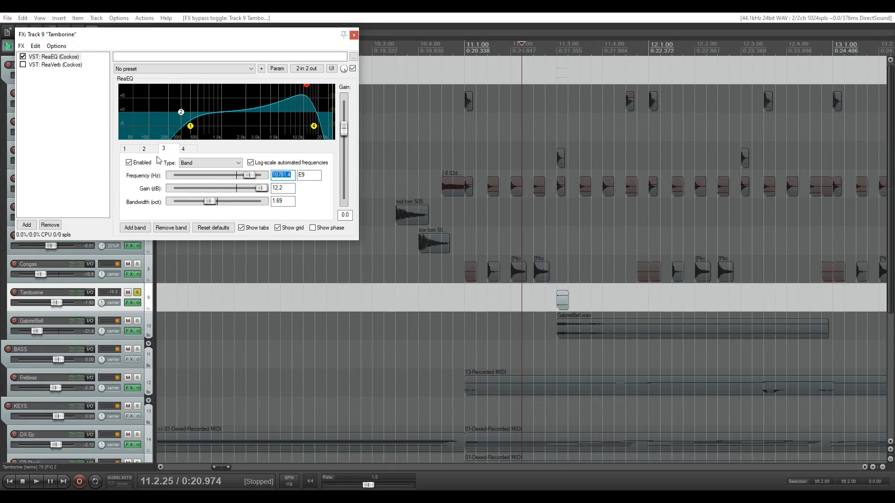
click(125, 149)
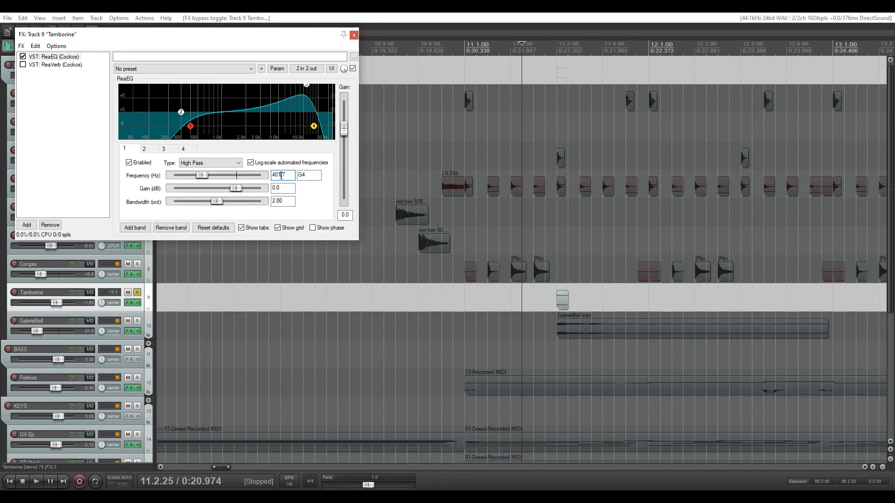
click(184, 149)
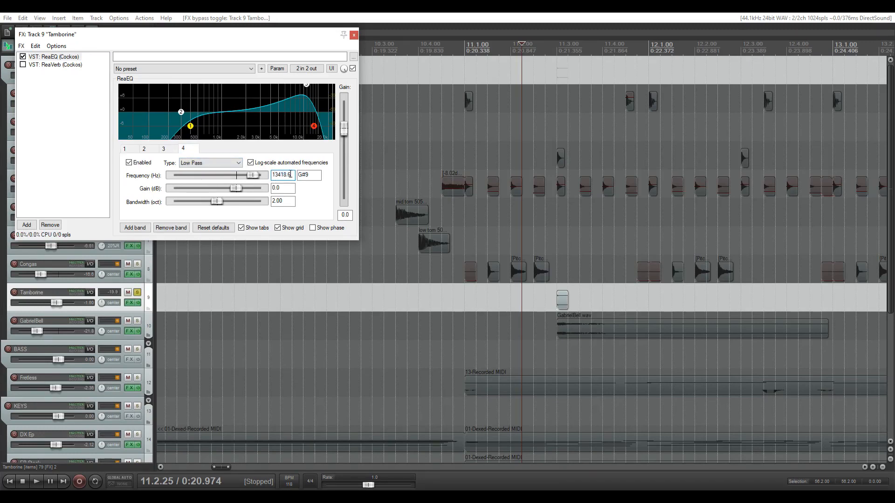
key(space)
key(space)
- Re-enable the Tamborine's ReaVerb, audition the hit from 11.2.75, and examine its impulse response
click(546, 303)
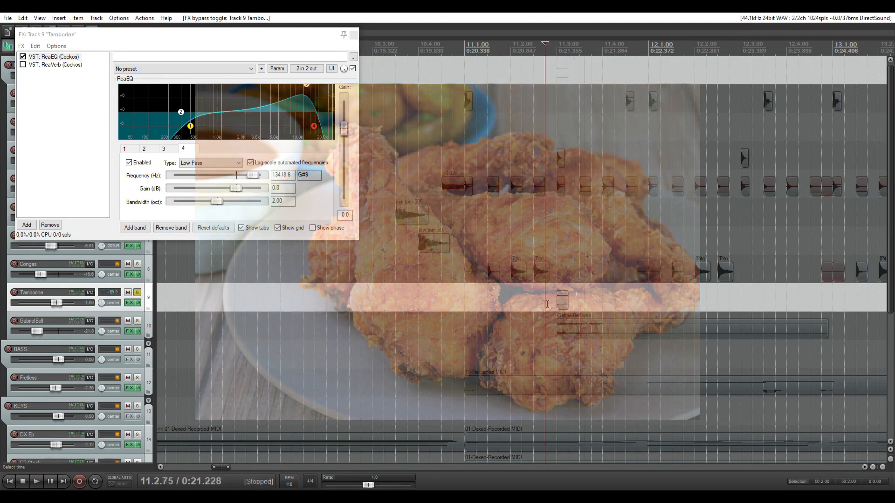
click(23, 65)
key(space)
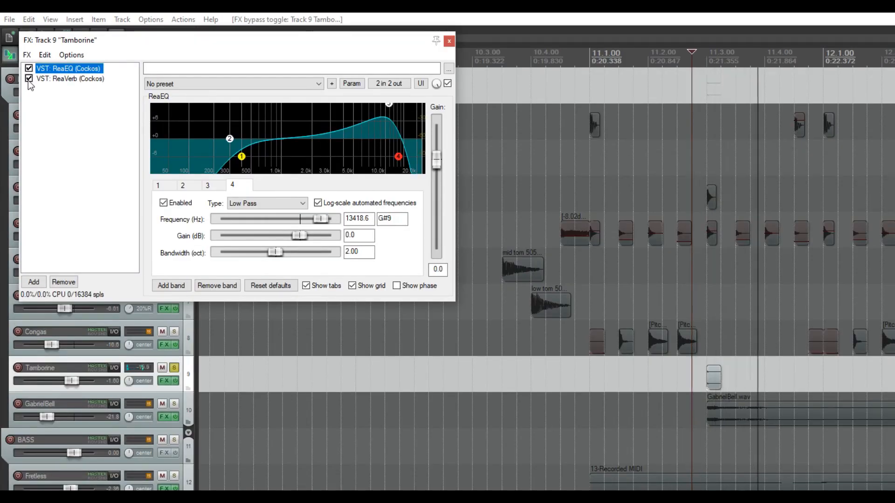
key(space)
click(74, 79)
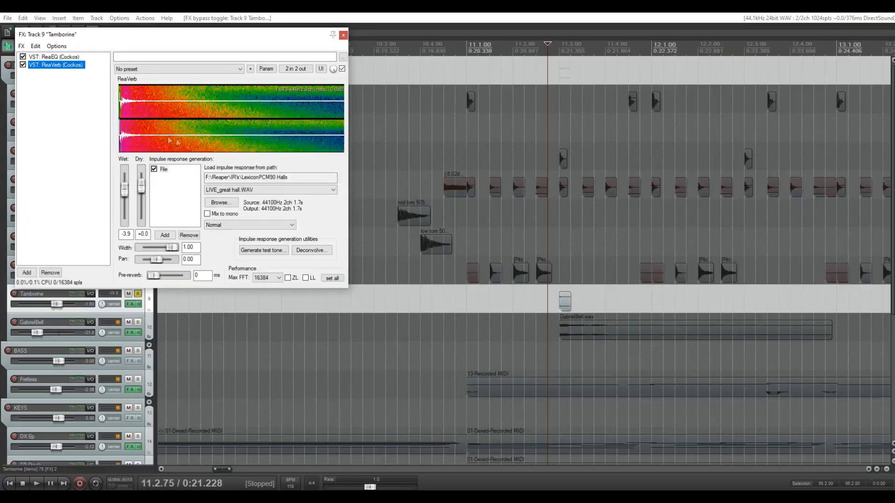
click(251, 189)
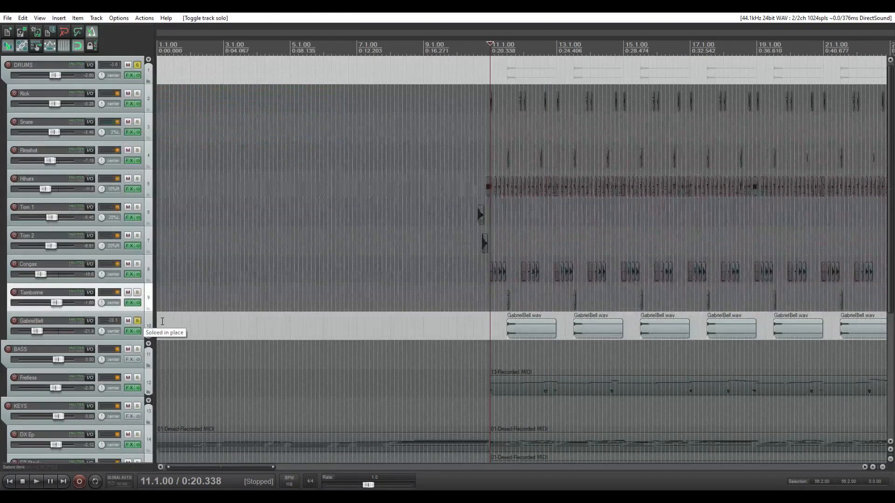
- Select the soloed GabrielBell track and its first bell item, with the edit cursor at the item's start at 11.3.00
click(150, 326)
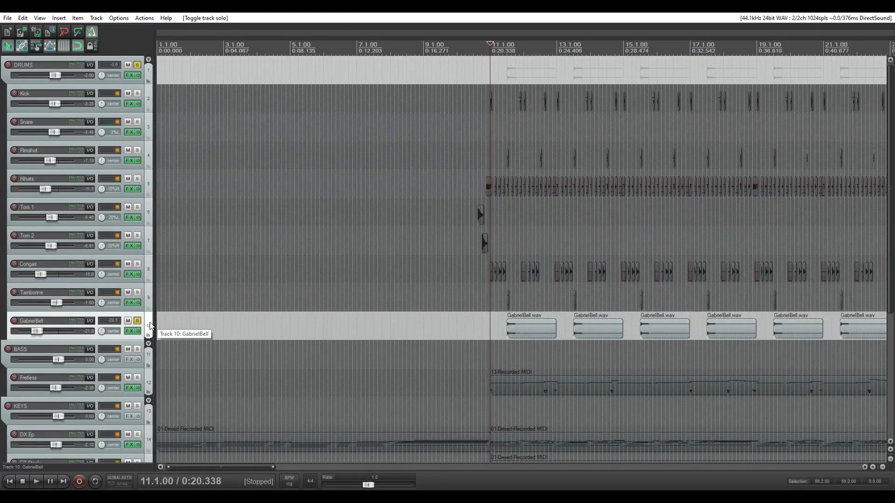
scroll(702, 334, up, 5)
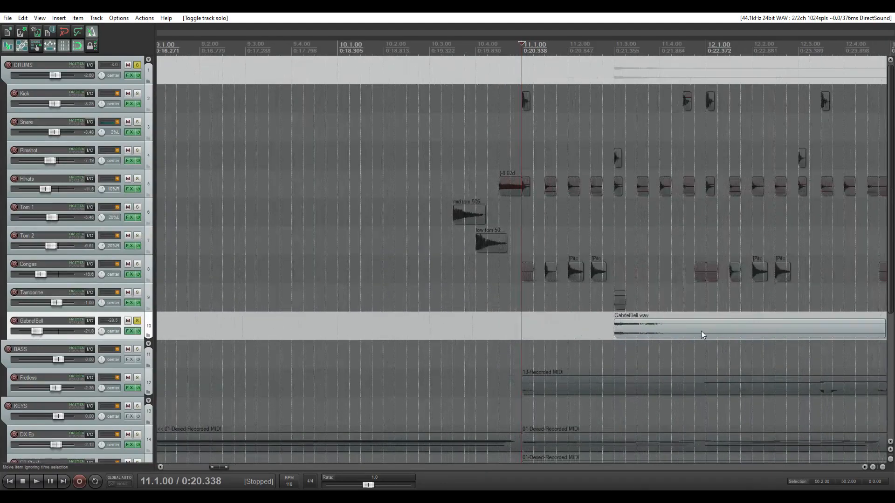
click(617, 331)
scroll(749, 335, up, 4)
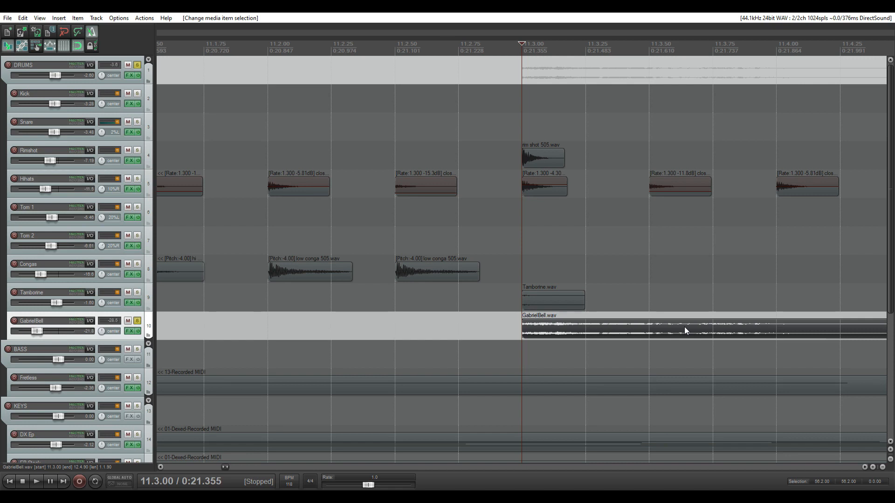
- Bypass GabrielBell's effects, open its effects chain, and audition the dry bell from 11.3.00
click(138, 331)
click(131, 332)
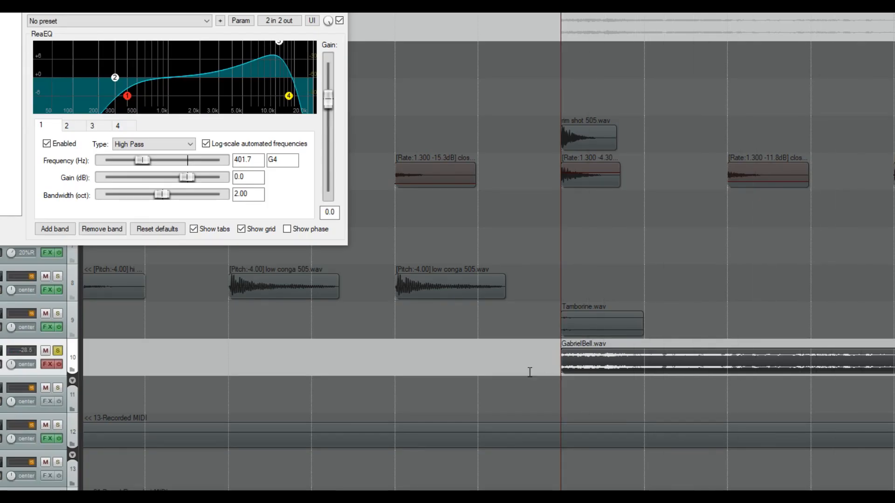
key(space)
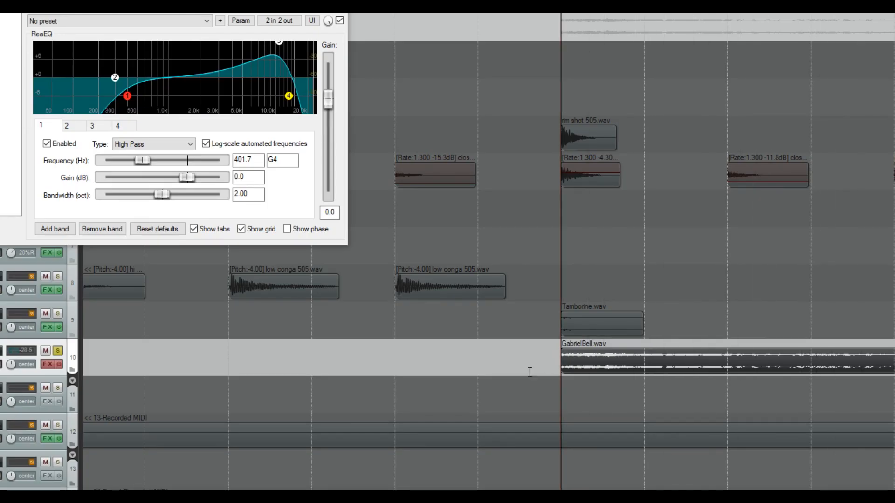
key(space)
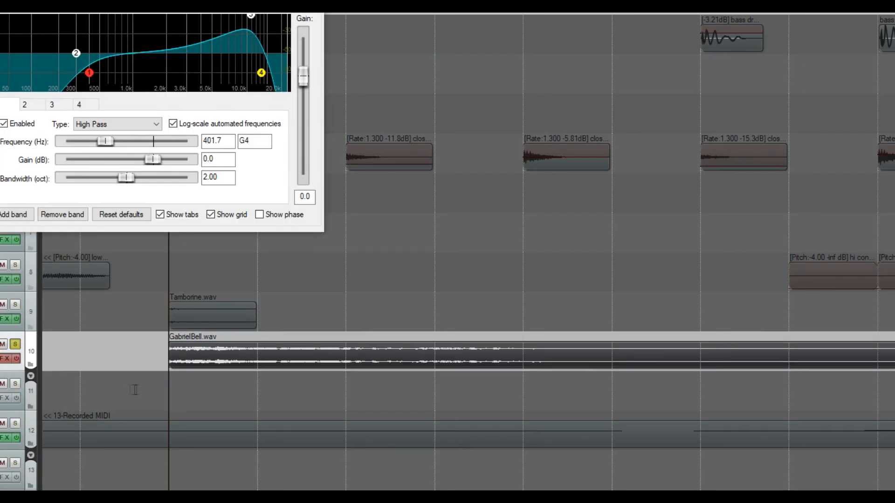
key(space)
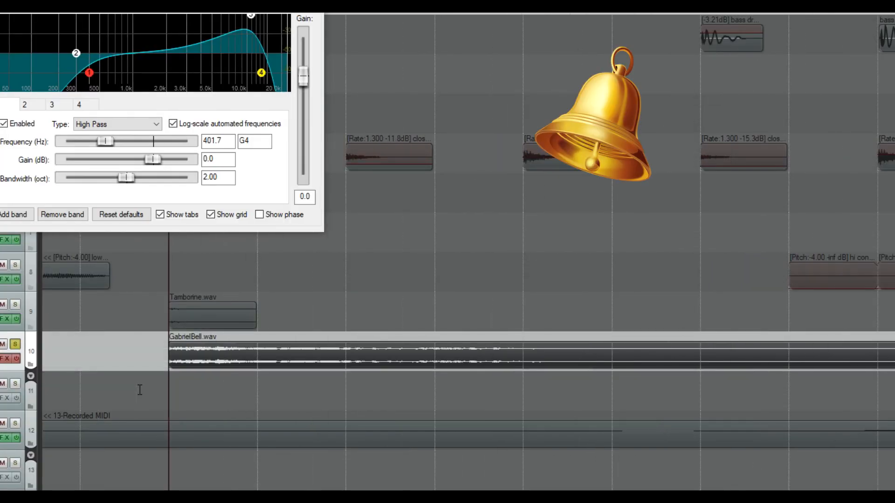
- Audition the dry bell with GabrielBell's track volume at 0.00 dB and undo the volume change
key(space)
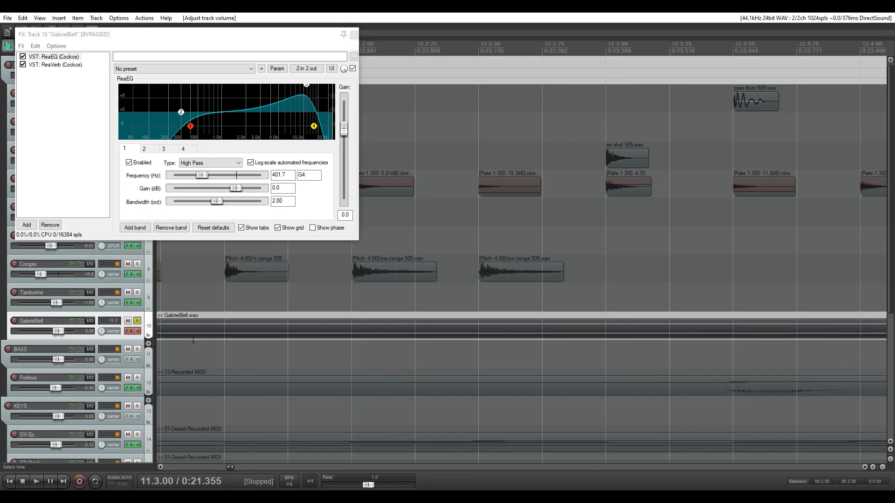
key(space)
key(space)
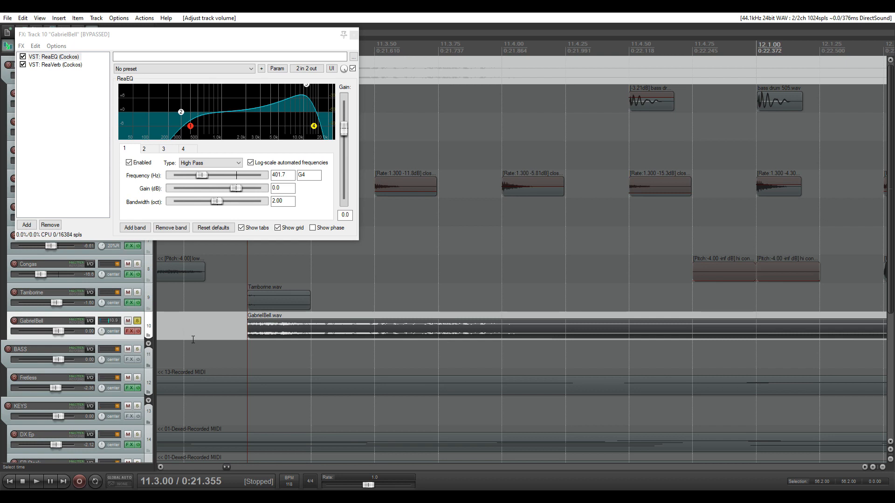
key(space)
key(space)
key(ctrl+z)
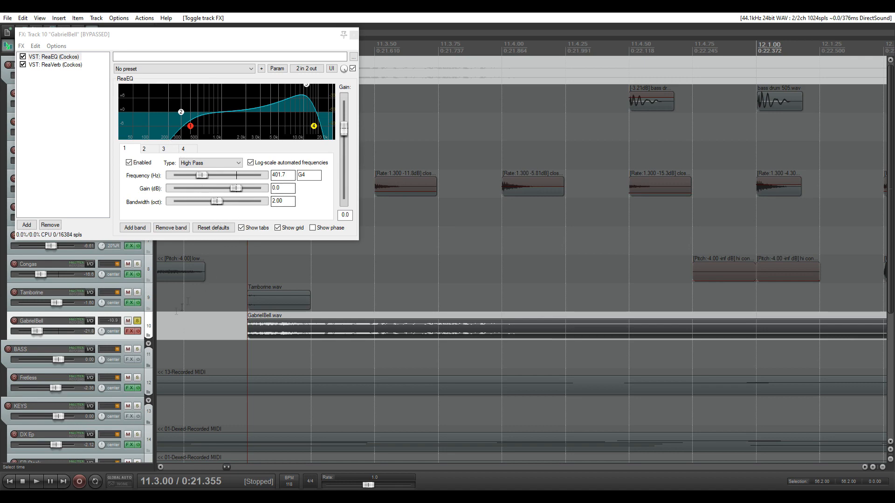
- Re-enable GabrielBell's effects, show its ReaEQ settings, and audition the processed bell
click(139, 332)
click(53, 56)
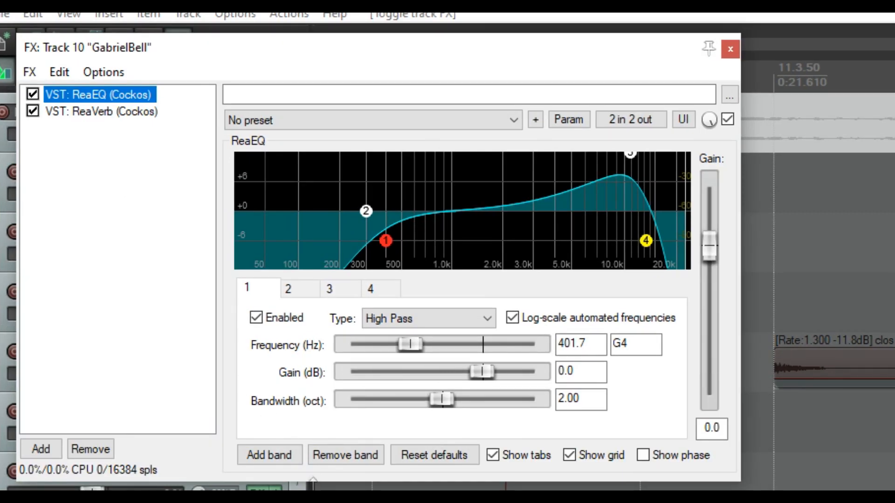
key(space)
click(93, 111)
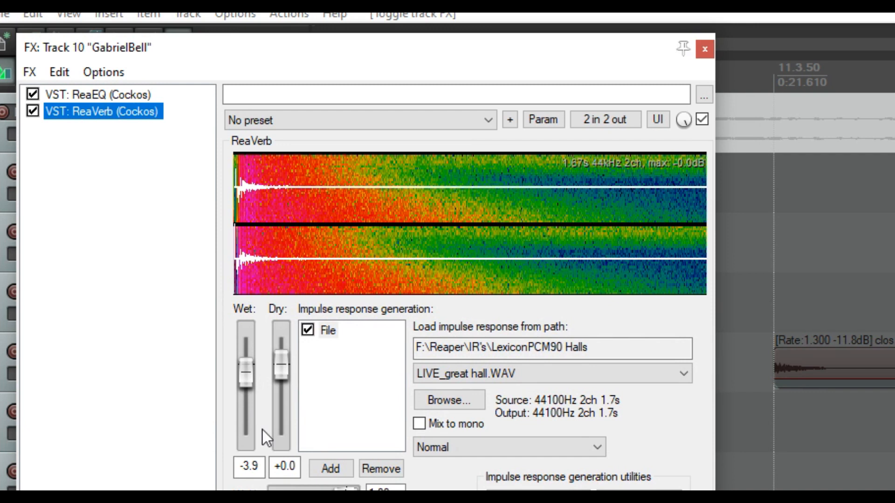
click(468, 447)
click(469, 443)
click(470, 449)
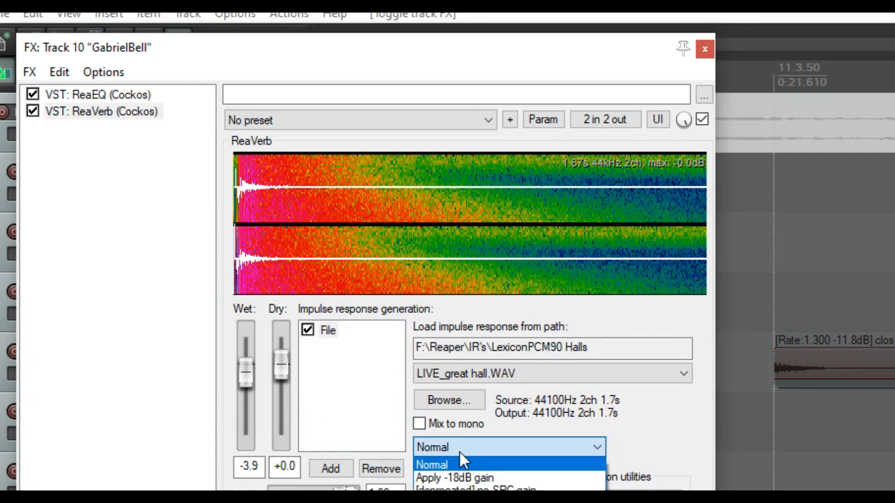
click(461, 459)
double_click(243, 476)
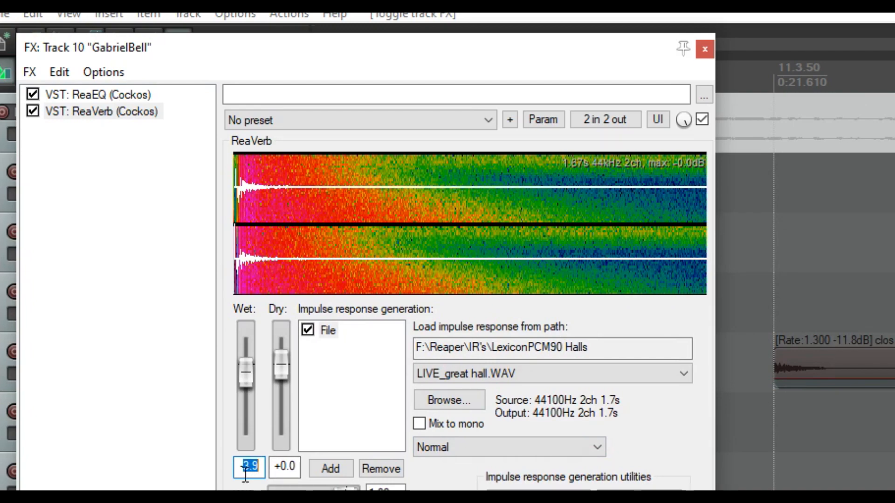
double_click(249, 465)
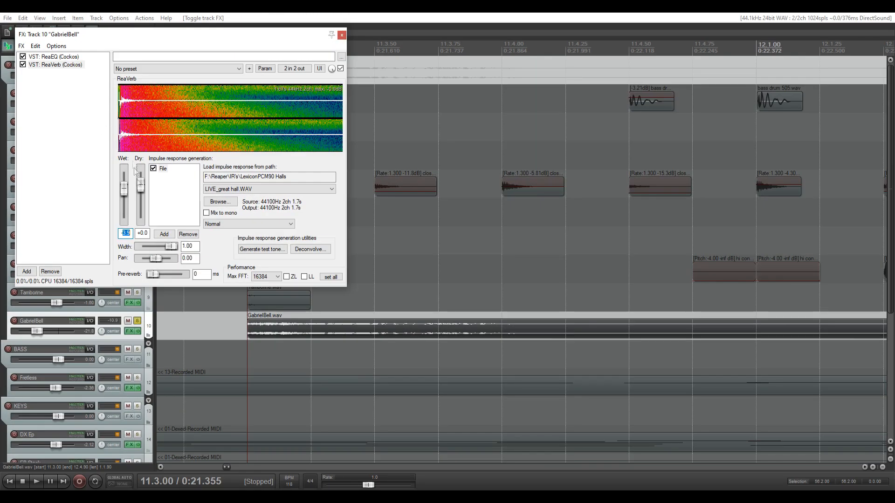
click(47, 57)
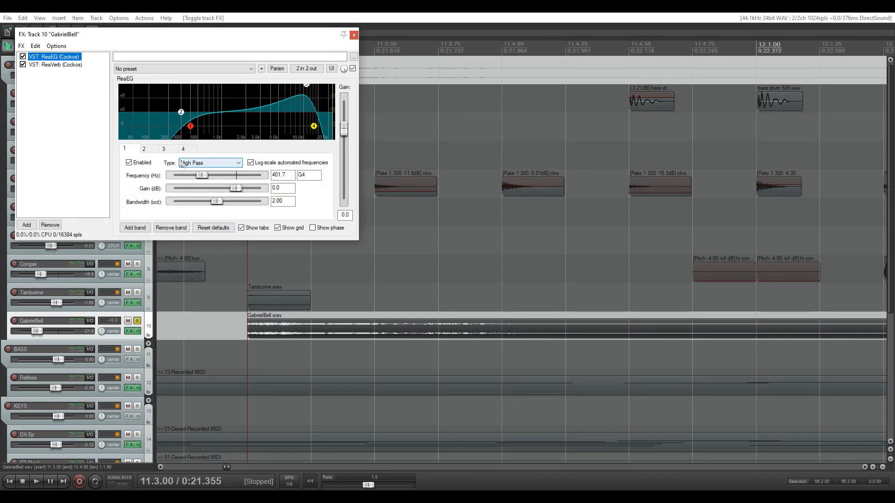
click(163, 149)
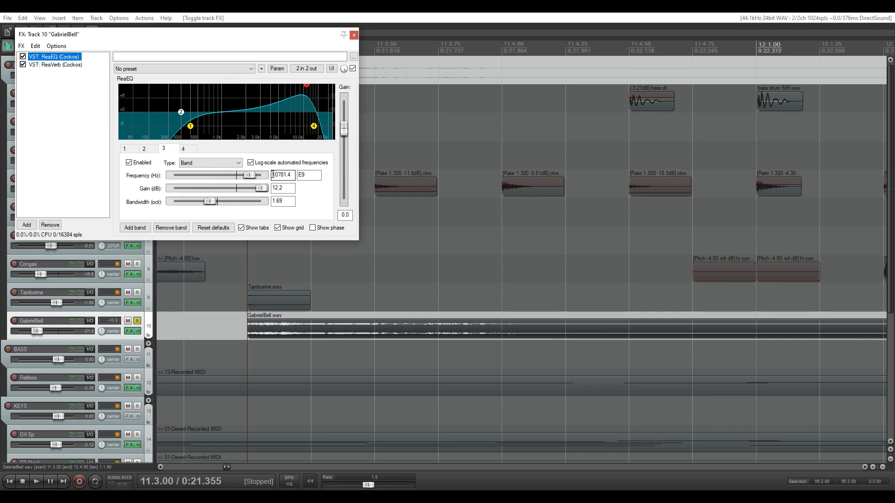
drag(281, 175, 293, 174)
click(183, 150)
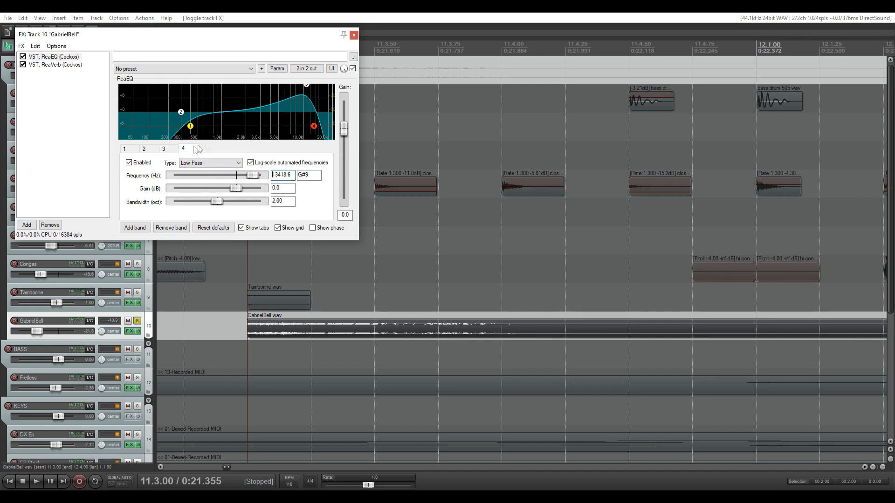
click(354, 36)
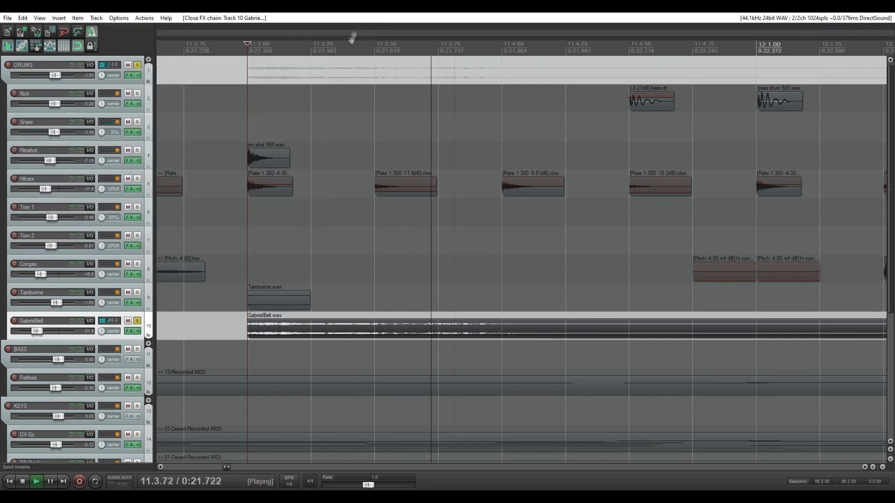
- Unsolo GabrielBell and audition the whole drum group from 11.1.00
click(137, 321)
scroll(441, 319, down, 5)
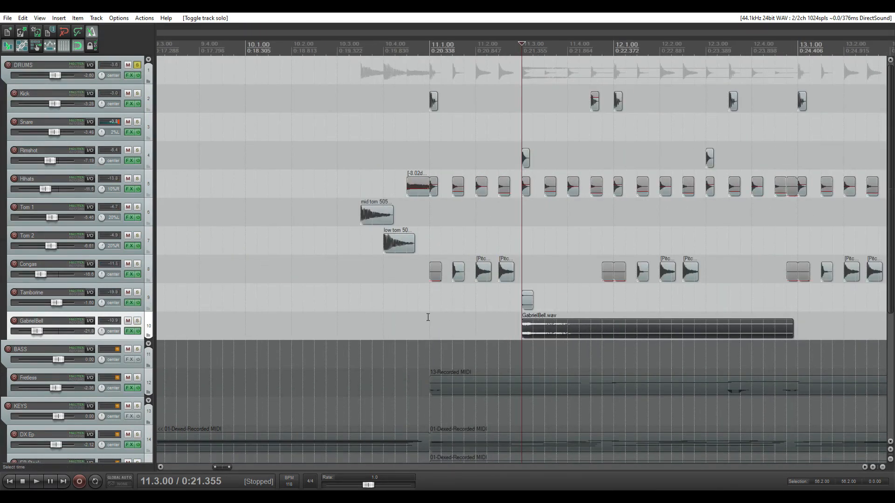
click(428, 318)
scroll(429, 315, down, 4)
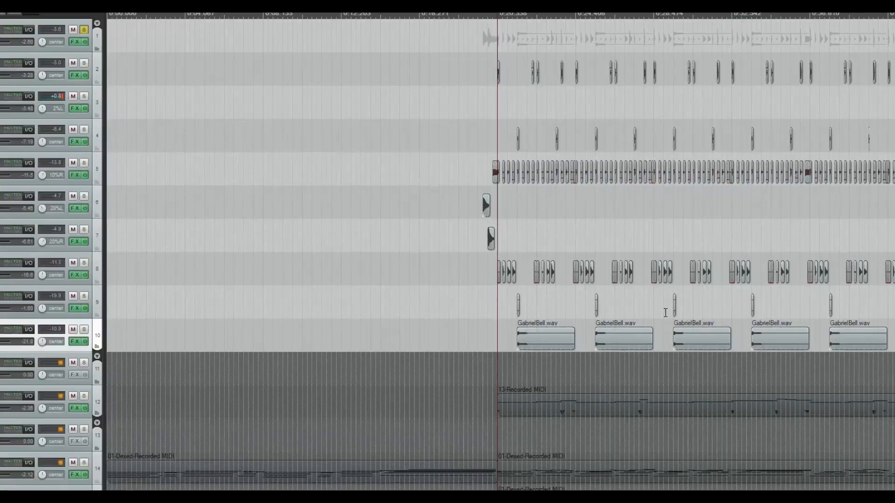
key(space)
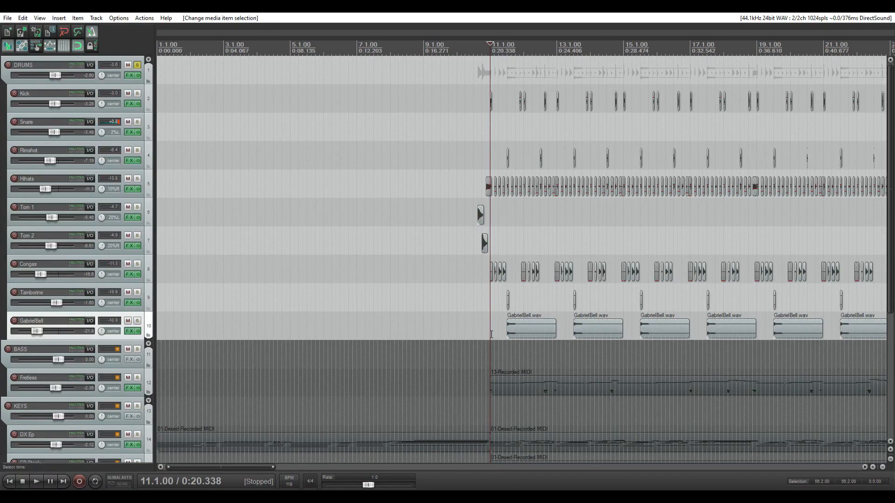
- Solo the Tamborine and GabrielBell tracks together
scroll(534, 330, up, 4)
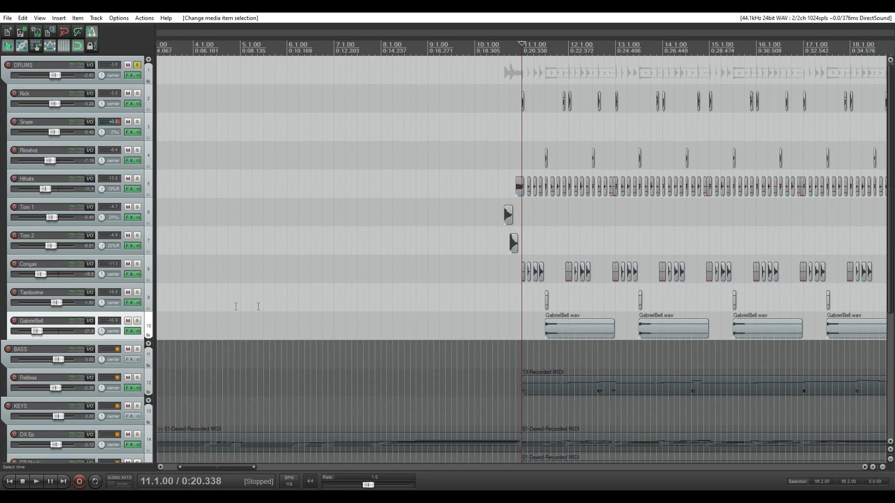
drag(138, 296, 138, 322)
double_click(51, 321)
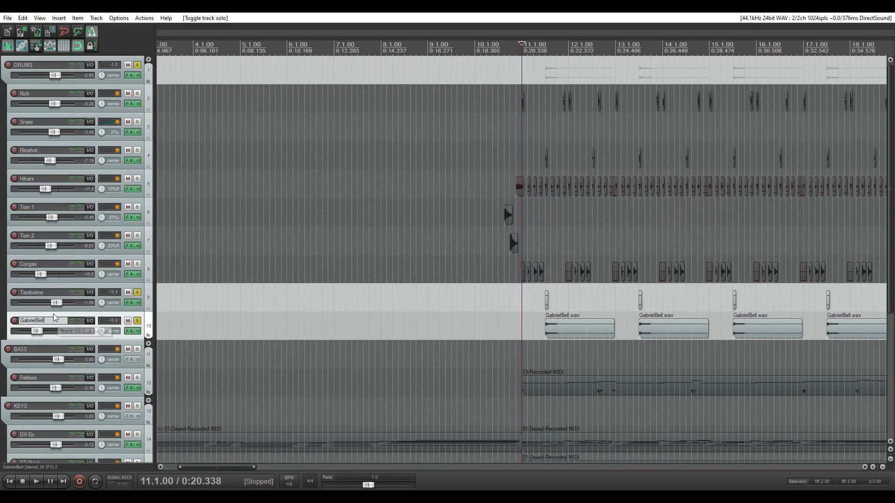
click(67, 299)
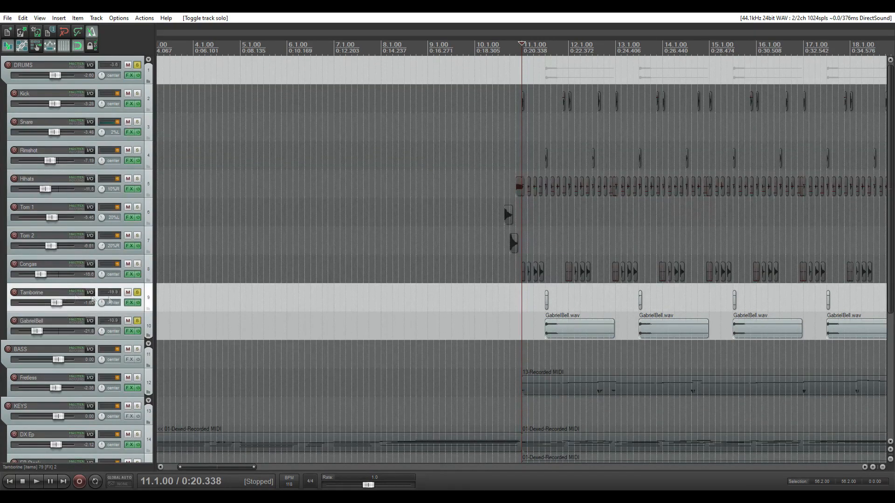
- Audition the soloed Tamborine and GabrielBell together from 11.1.50
click(554, 332)
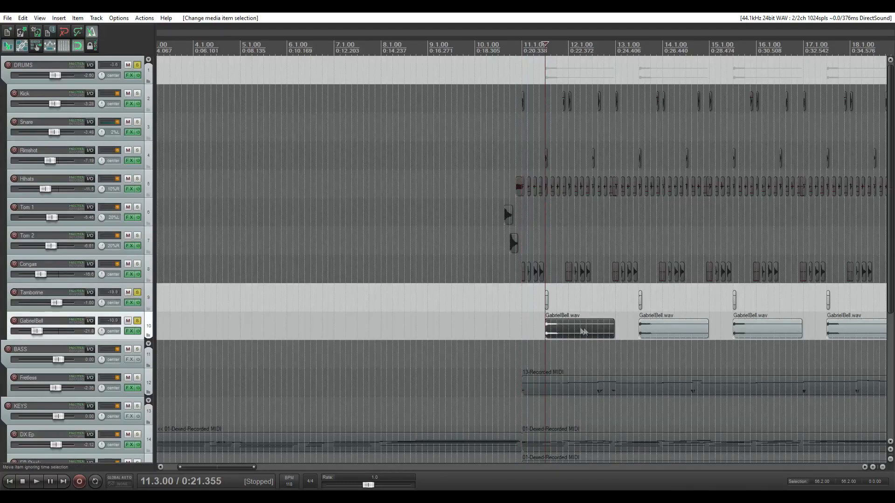
scroll(512, 304, up, 5)
scroll(522, 299, down, 5)
click(502, 323)
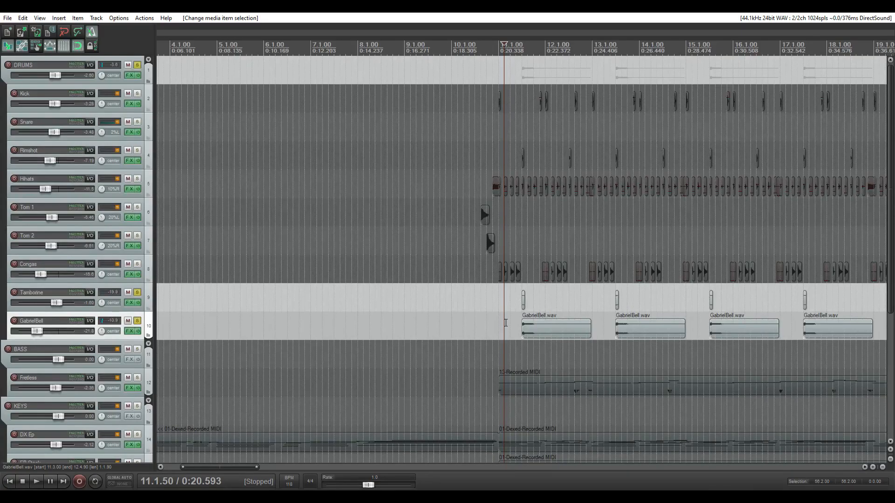
key(space)
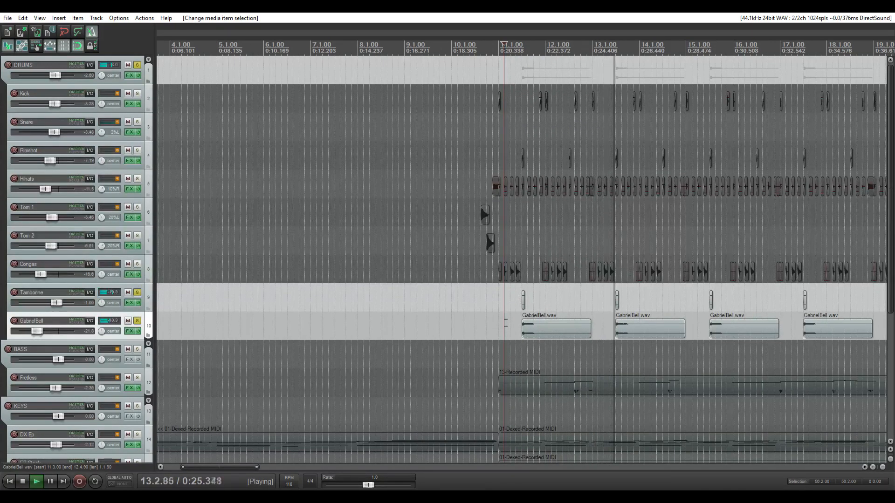
key(space)
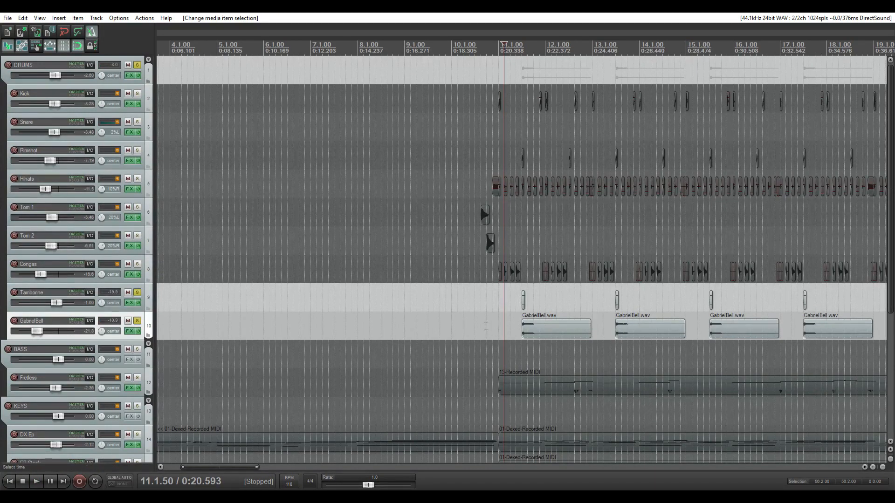
key(space)
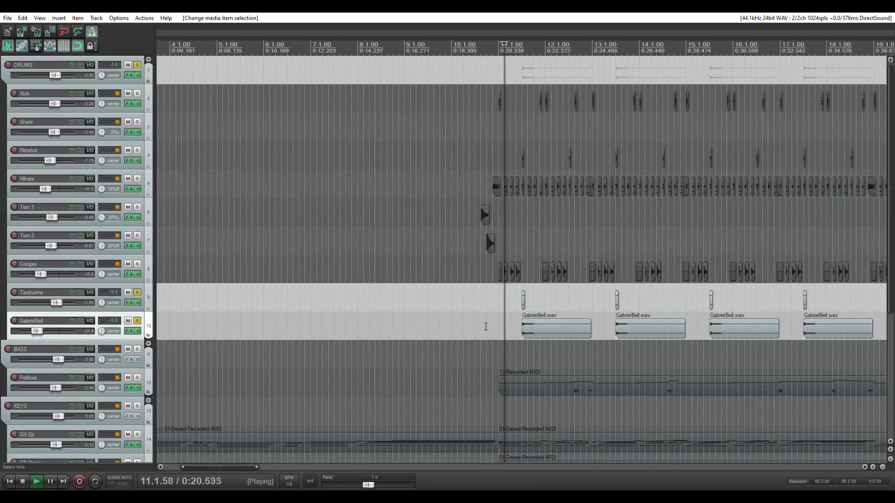
key(space)
- Unsolo GabrielBell and Tamborine and bring the whole drum arrangement into view
click(138, 321)
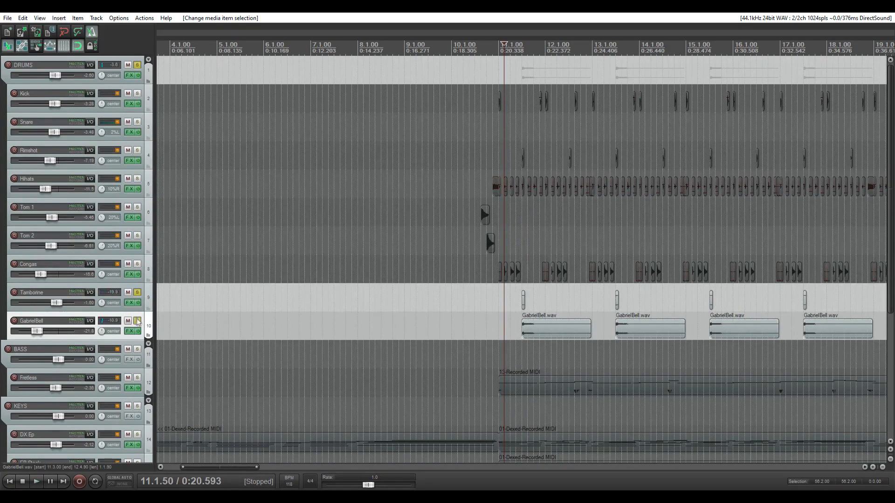
click(138, 293)
scroll(642, 292, down, 8)
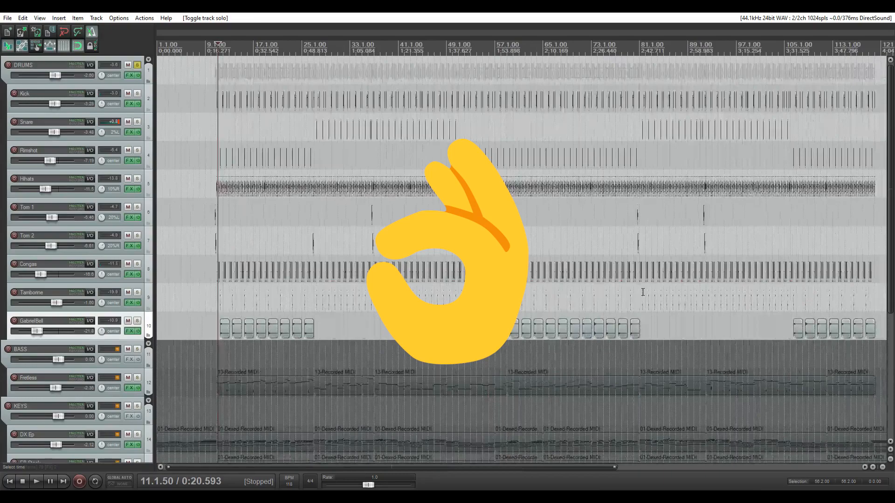
- Audition the full drum group from 27.1.00, at the end of the first run of GabrielBell items, and select the Congas track
click(315, 322)
scroll(623, 327, up, 6)
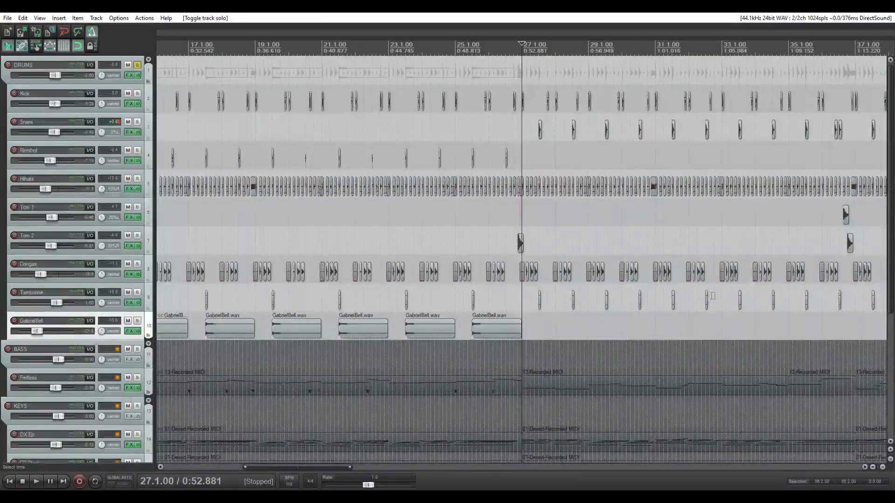
scroll(706, 298, down, 4)
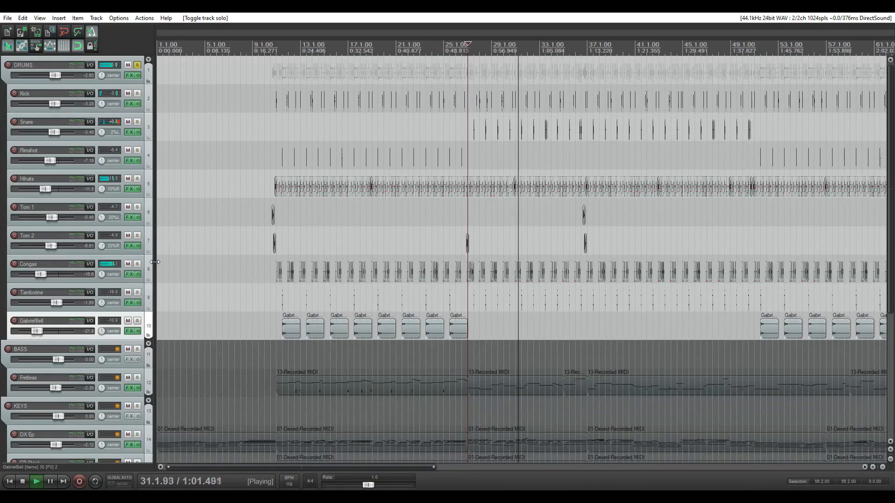
click(151, 265)
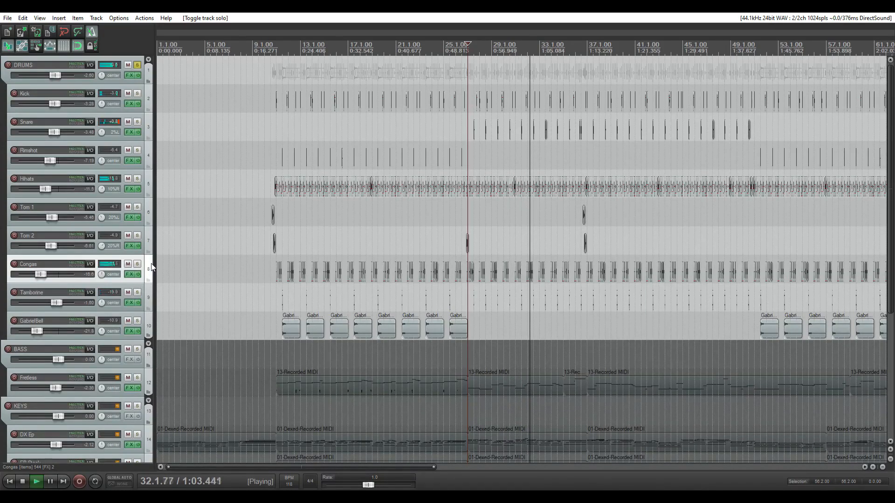
scroll(610, 253, down, 3)
scroll(610, 253, up, 3)
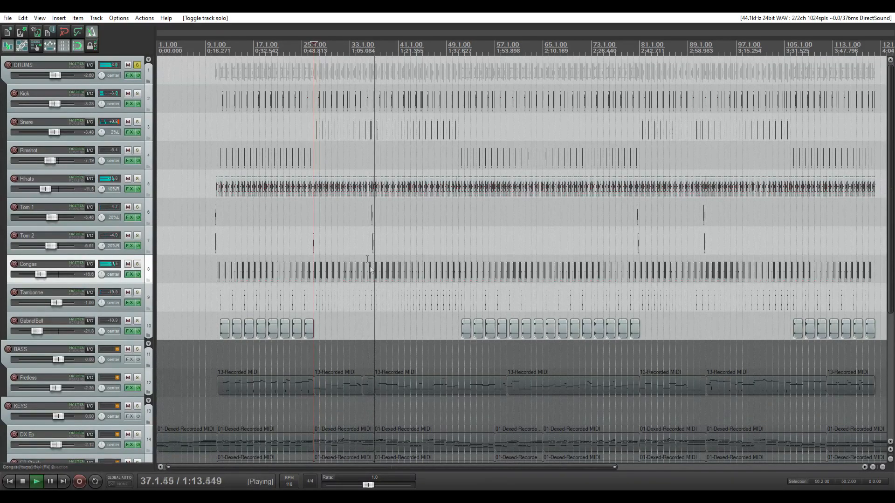
key(space)
- Audition the snare and tom fill in the full drum group from 36.1.00
click(366, 226)
scroll(365, 226, up, 5)
key(space)
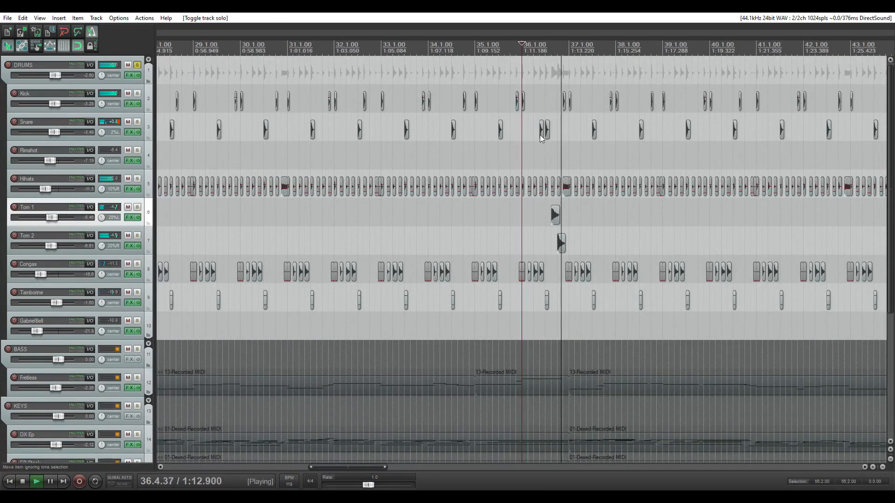
key(space)
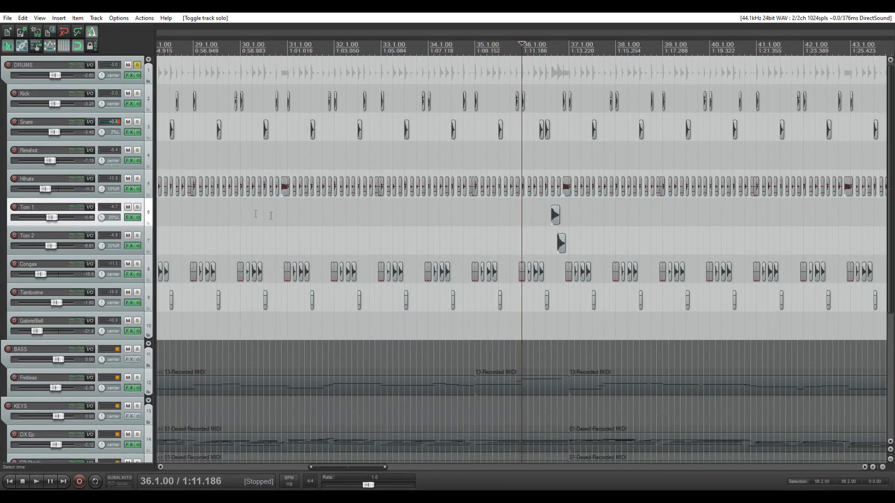
key(space)
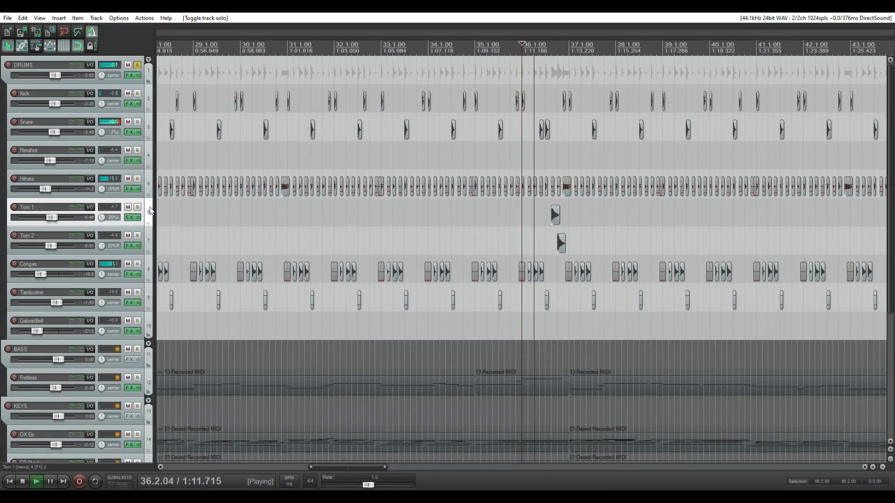
key(space)
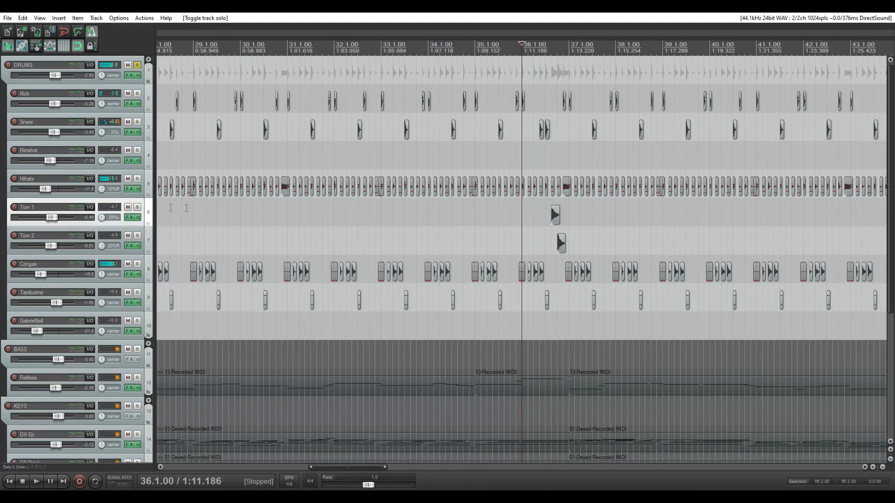
- Place the edit cursor at 51.1.00, just before the second run of GabrielBell items, and audition the drum group
scroll(640, 231, down, 5)
click(590, 219)
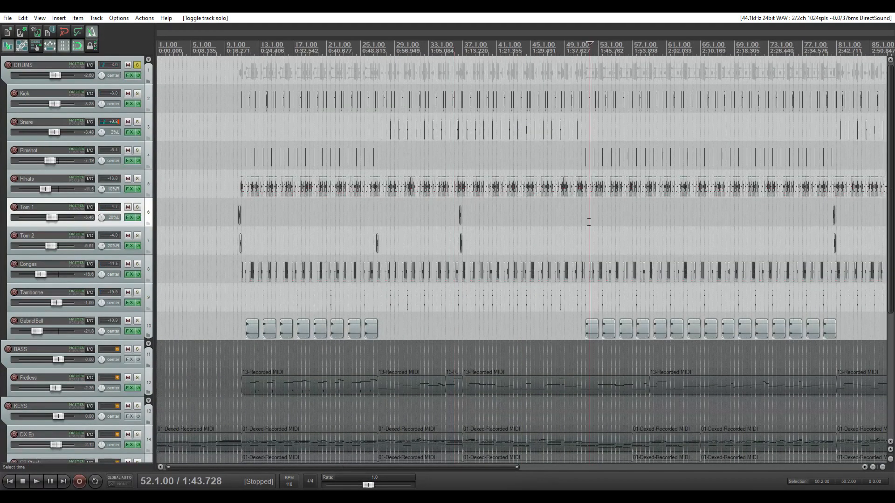
scroll(591, 233, down, 5)
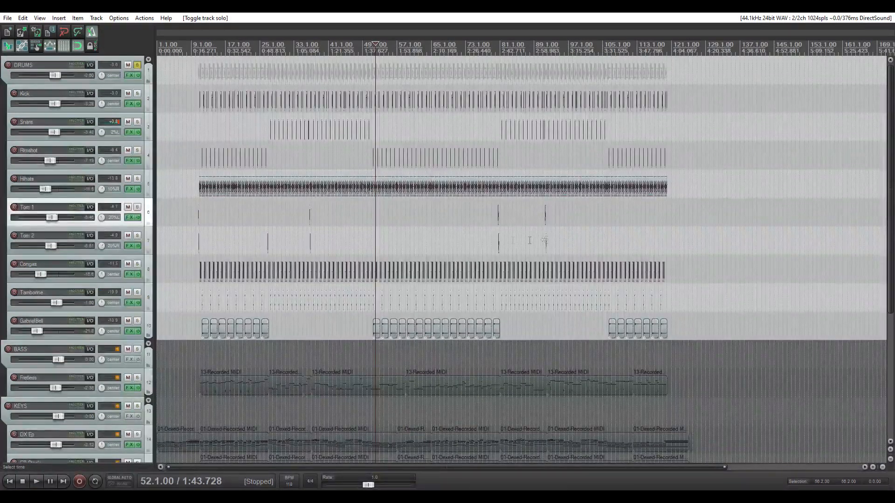
click(364, 240)
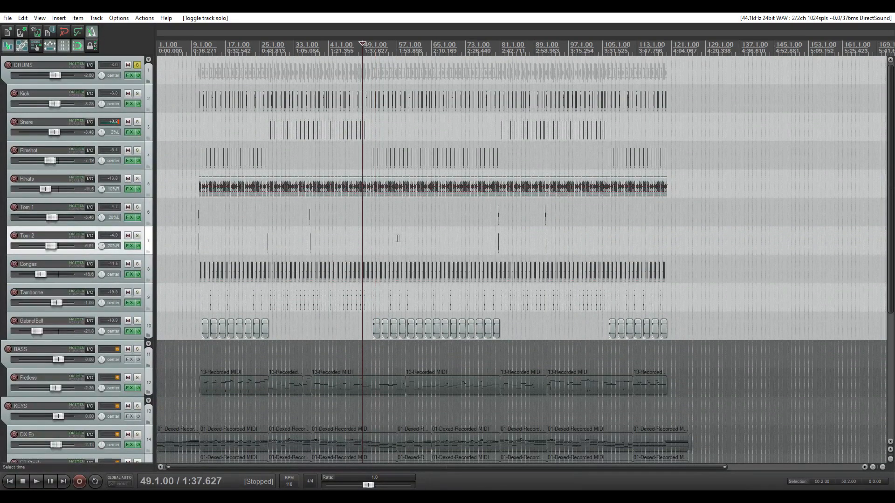
click(371, 233)
scroll(609, 248, up, 15)
key(space)
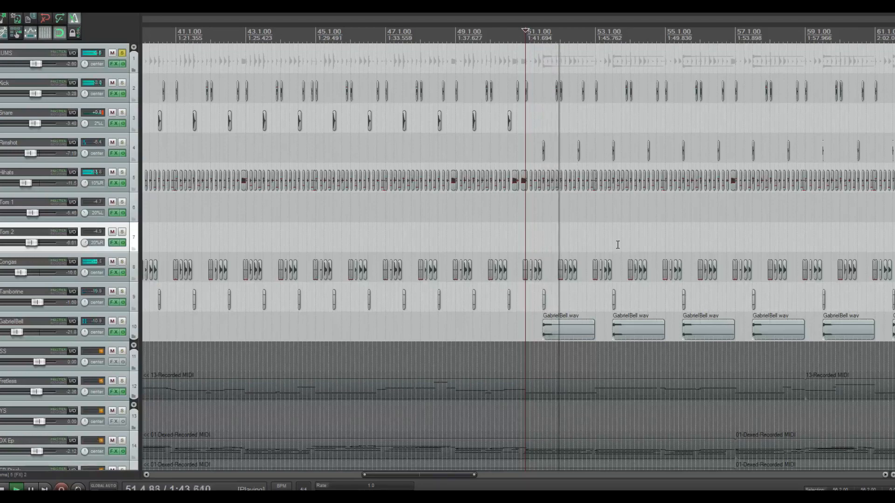
scroll(617, 245, down, 4)
scroll(618, 245, down, 4)
key(space)
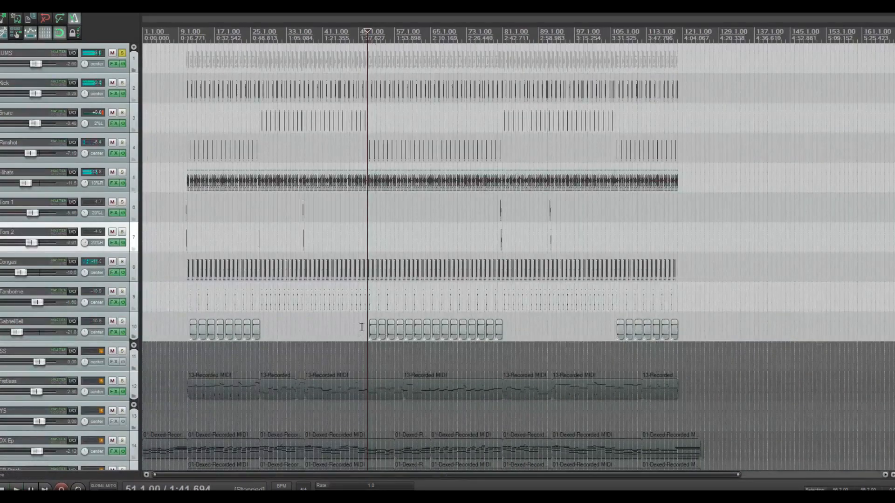
- Replay the drum section from 51.1.00 twice with the arrangement zoomed in moderately
scroll(275, 331, up, 3)
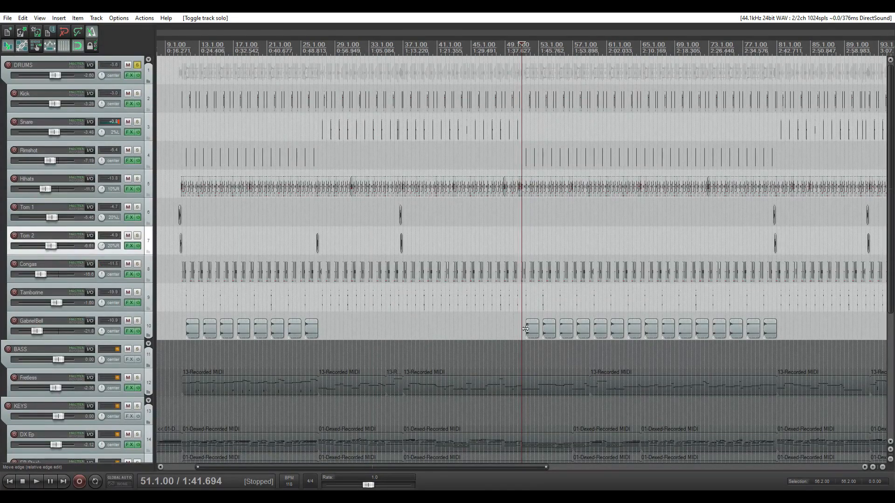
key(space)
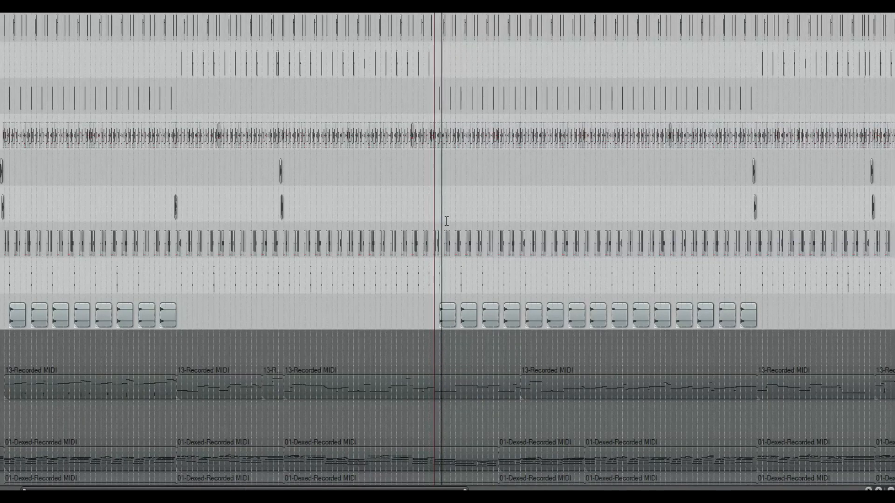
key(space)
key(space)
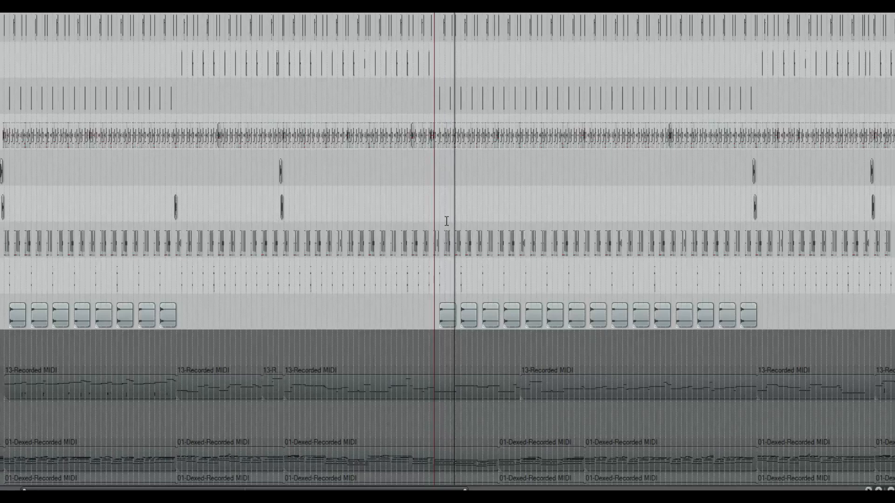
key(space)
- Unsolo the DRUMS folder and bring the bass, keys and strings/pads tracks into view
scroll(446, 220, down, 5)
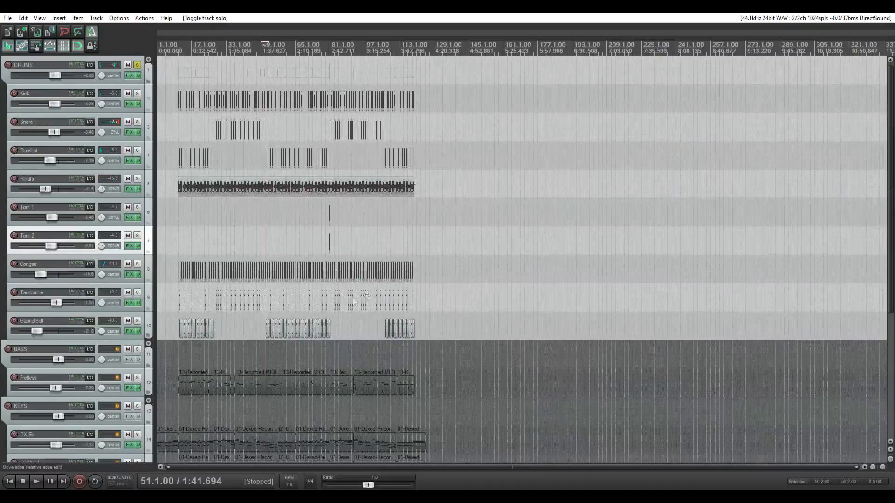
click(137, 65)
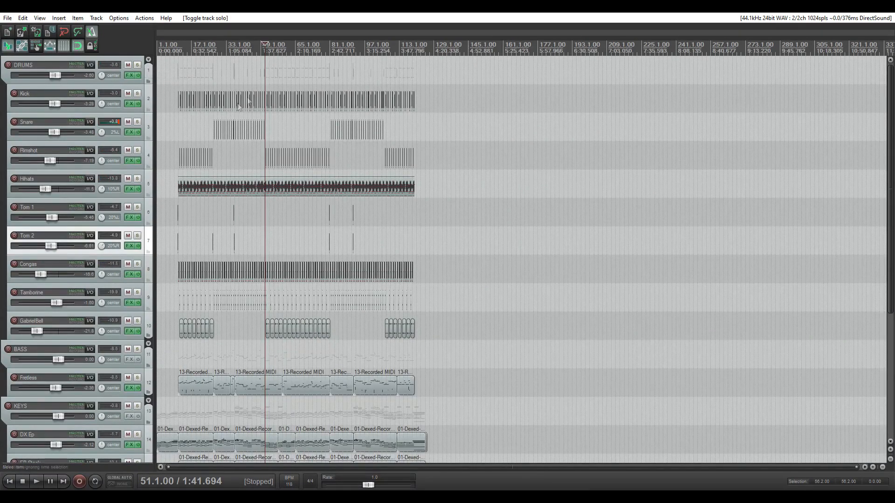
drag(890, 112, 878, 231)
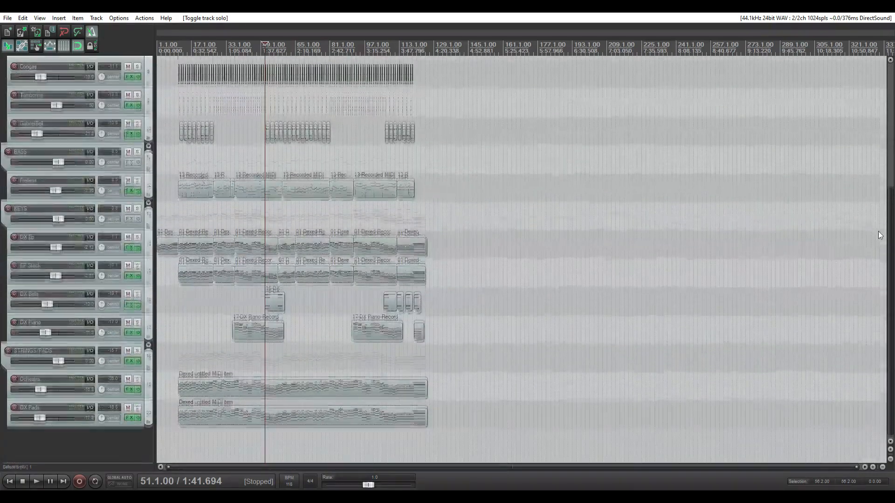